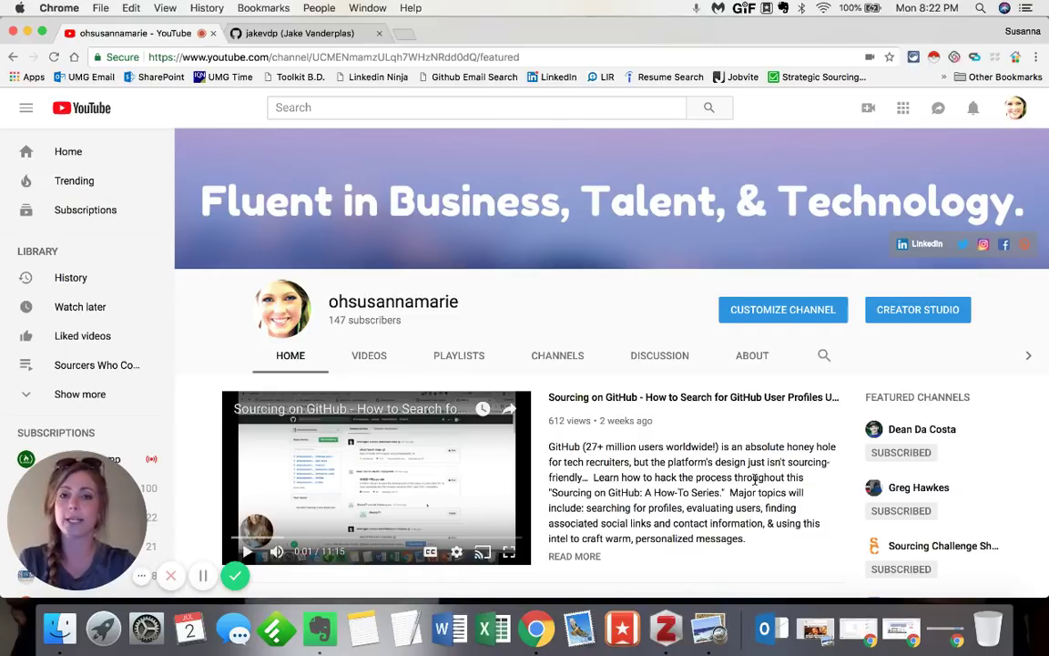
- Switch from the YouTube channel to the developer's GitHub profile tab
{"action": "scroll", "coordinate": [733, 517], "scroll_direction": "down", "scroll_amount": 1}
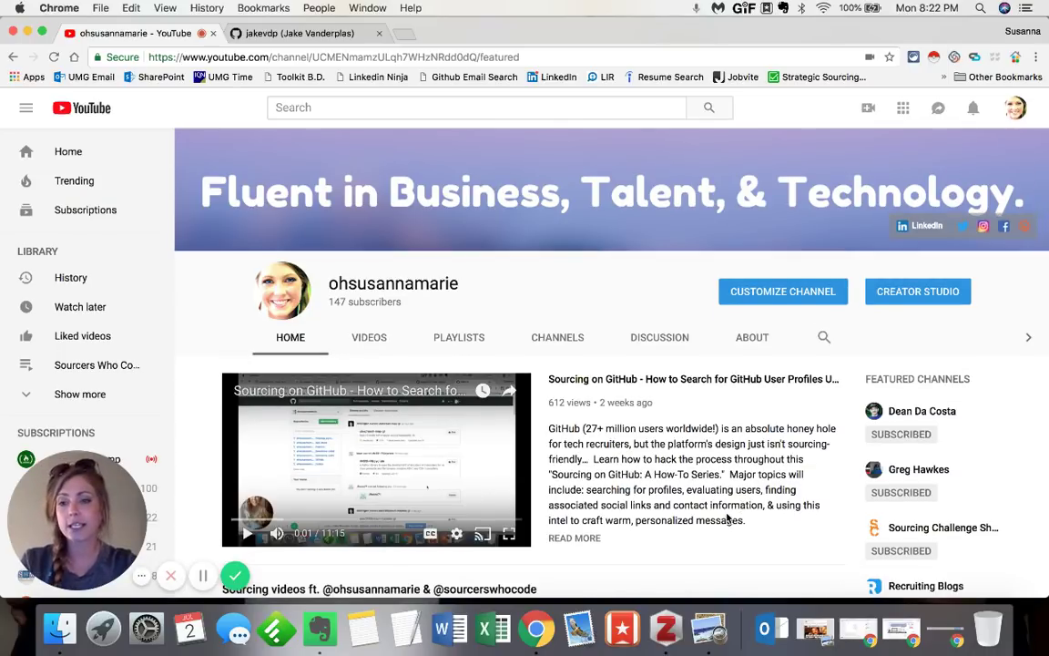
{"action": "key", "text": "ctrl+Tab"}
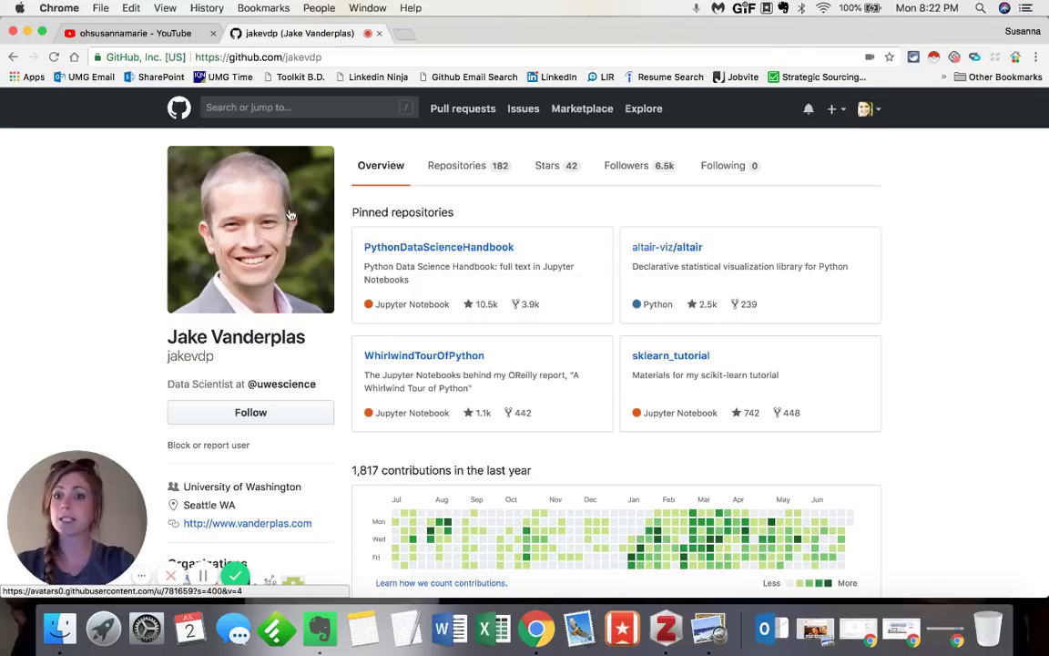
{"action": "right_click", "coordinate": [326, 161]}
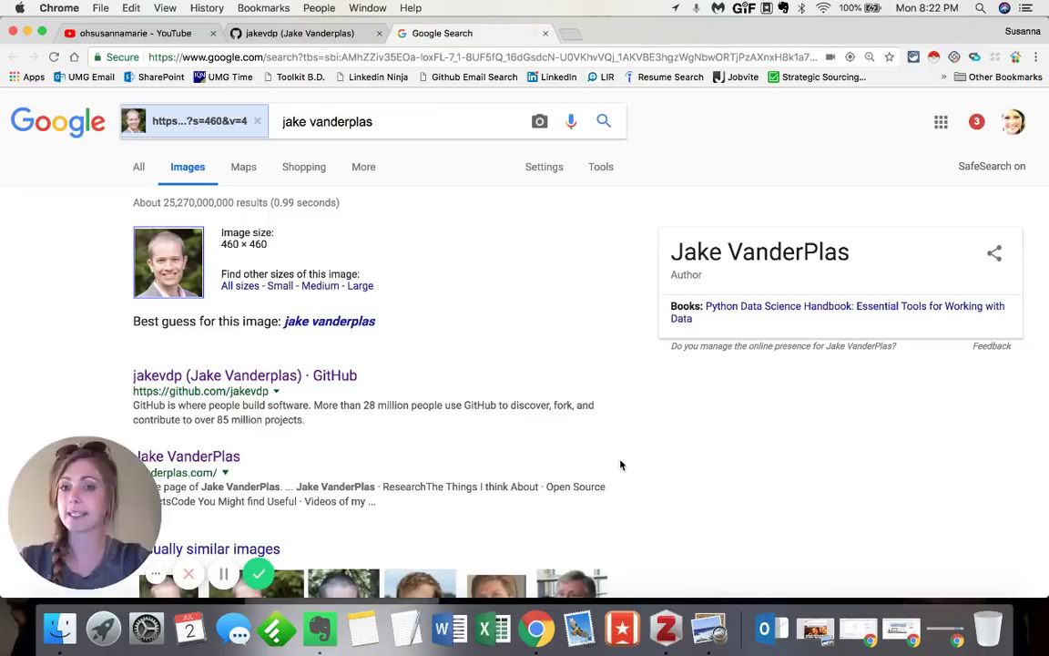
{"action": "scroll", "coordinate": [621, 465], "scroll_direction": "down", "scroll_amount": 1}
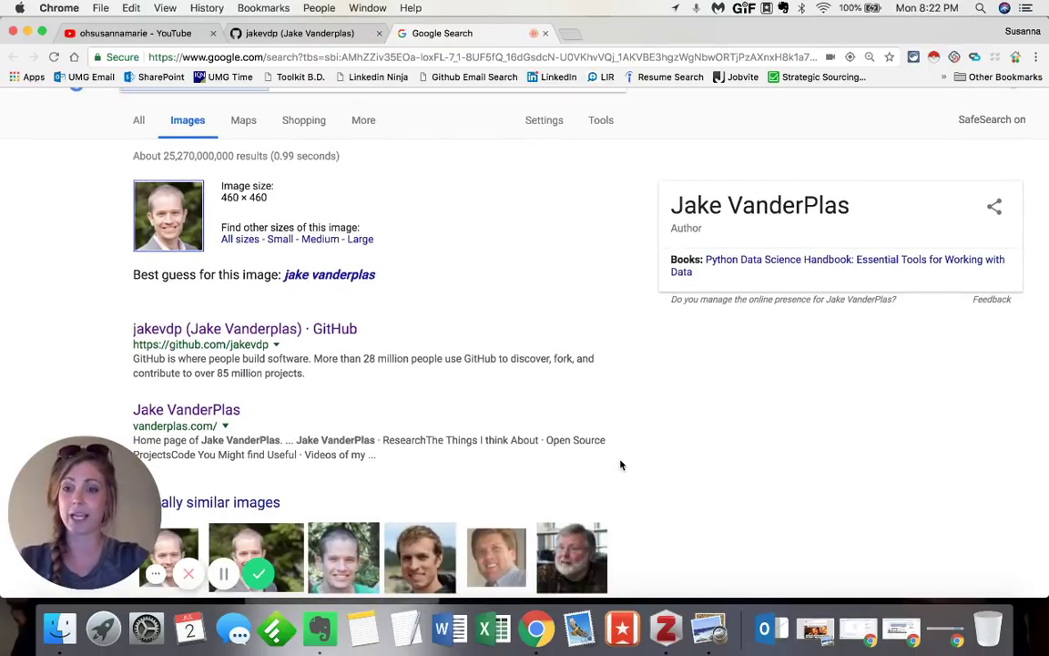
{"action": "triple_click", "coordinate": [215, 344]}
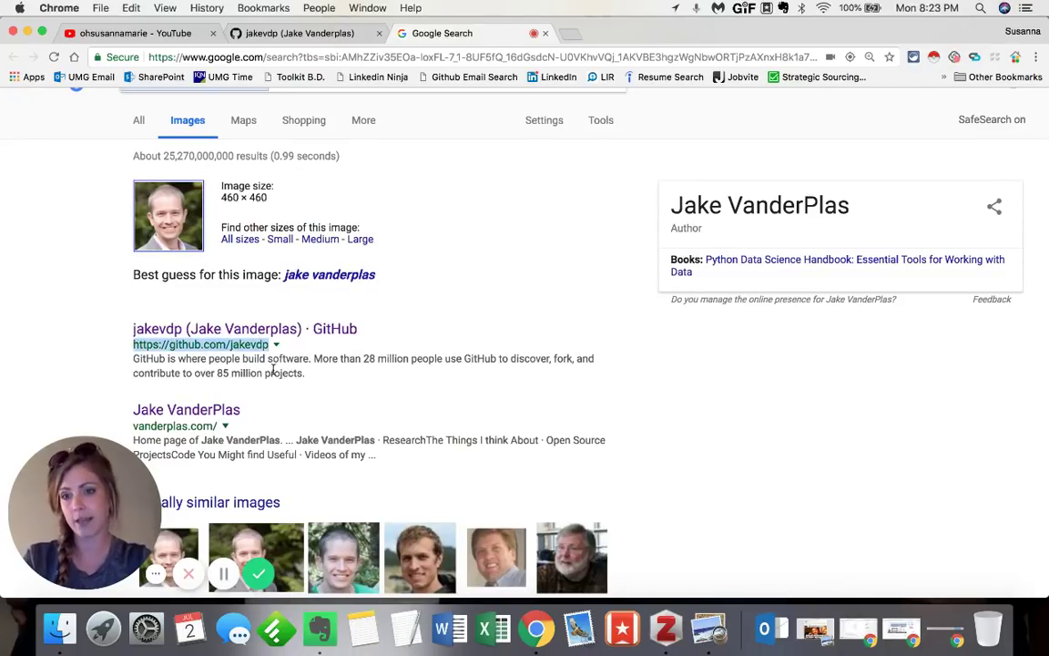
{"action": "scroll", "coordinate": [319, 385], "scroll_direction": "down", "scroll_amount": 3}
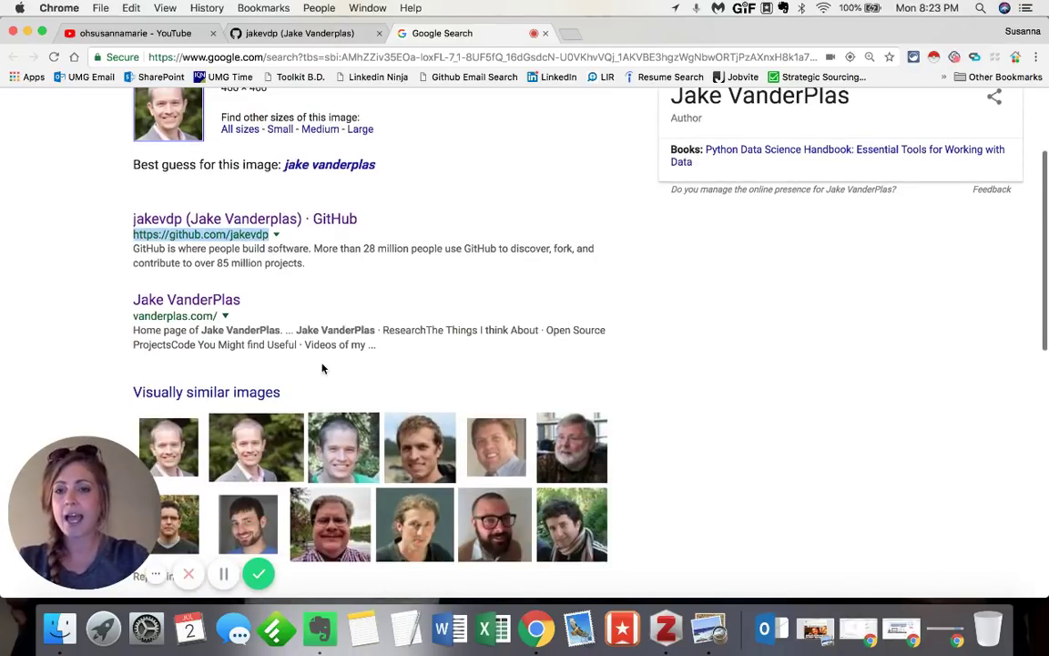
{"action": "left_click", "coordinate": [321, 368]}
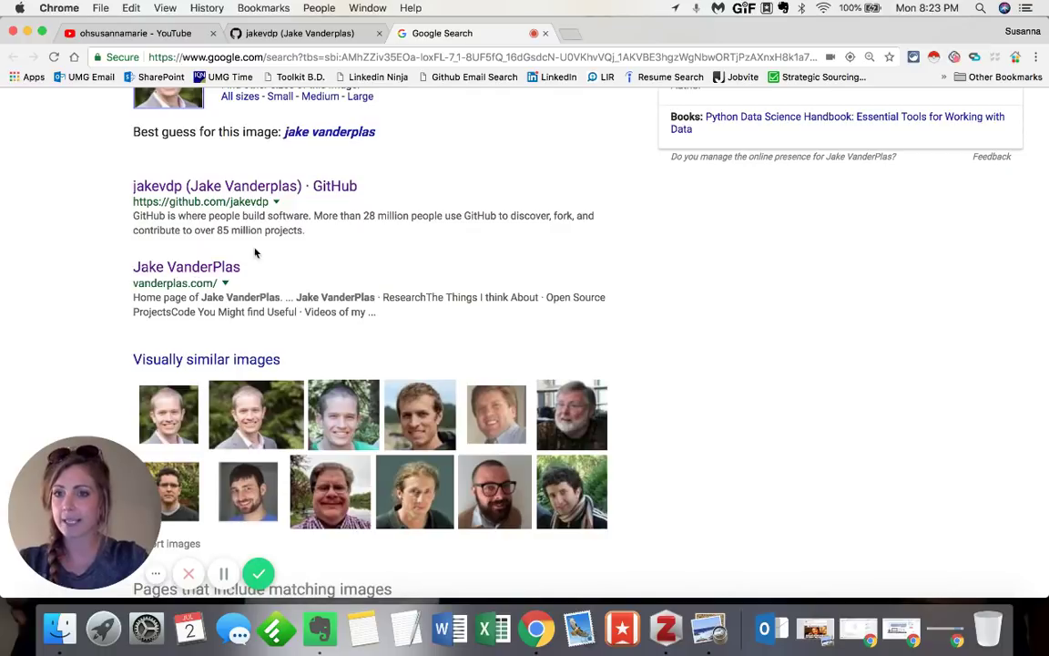
{"action": "scroll", "coordinate": [305, 297], "scroll_direction": "down", "scroll_amount": 5}
{"action": "scroll", "coordinate": [310, 295], "scroll_direction": "up", "scroll_amount": 1}
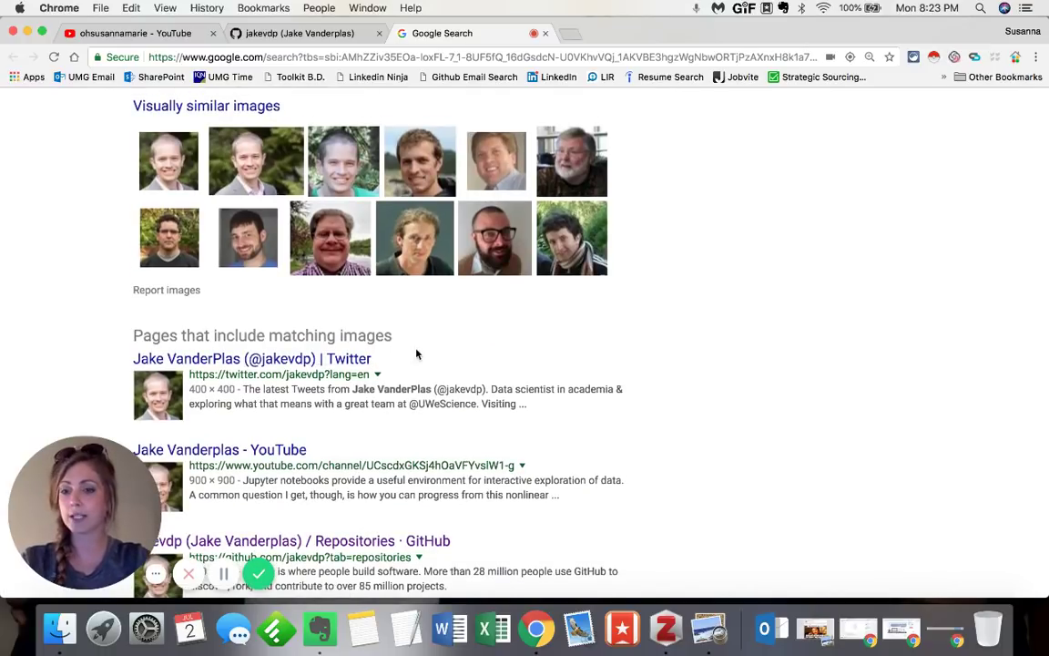
{"action": "scroll", "coordinate": [420, 459], "scroll_direction": "up", "scroll_amount": 10}
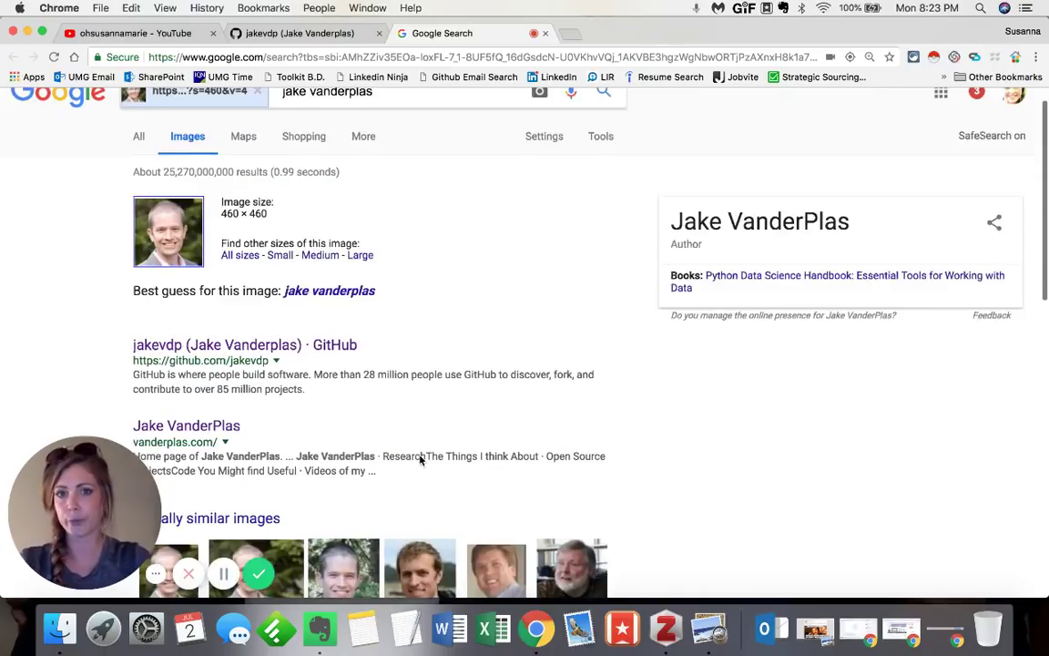
{"action": "key", "text": "super+w"}
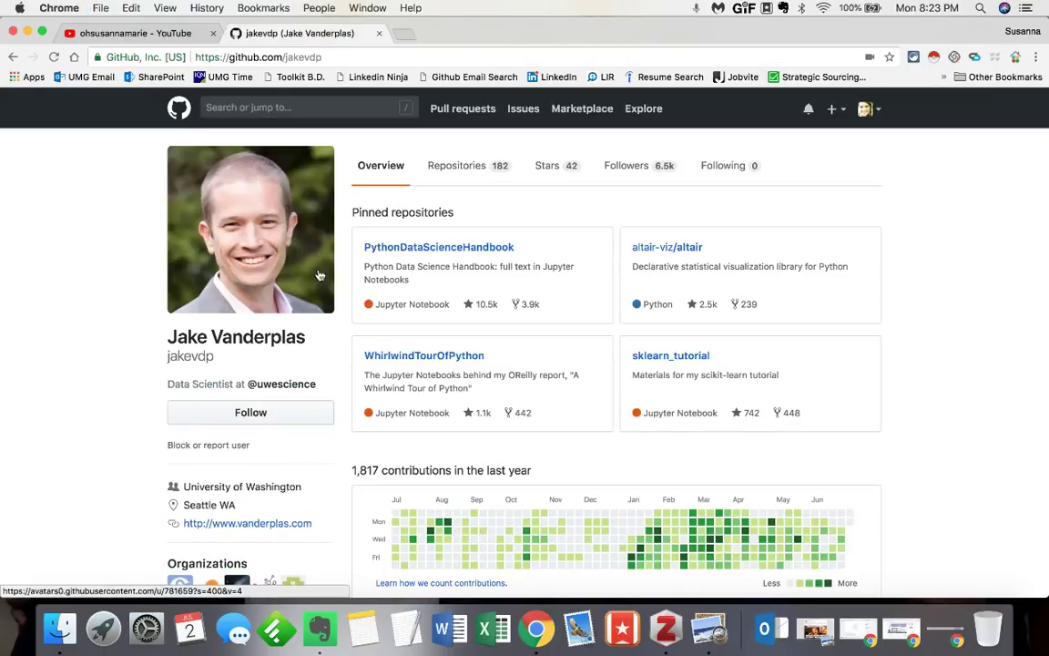
- Enable the LinkedIn 'People' Search Tool extension in Extensity and reload the GitHub profile
{"action": "triple_click", "coordinate": [288, 336]}
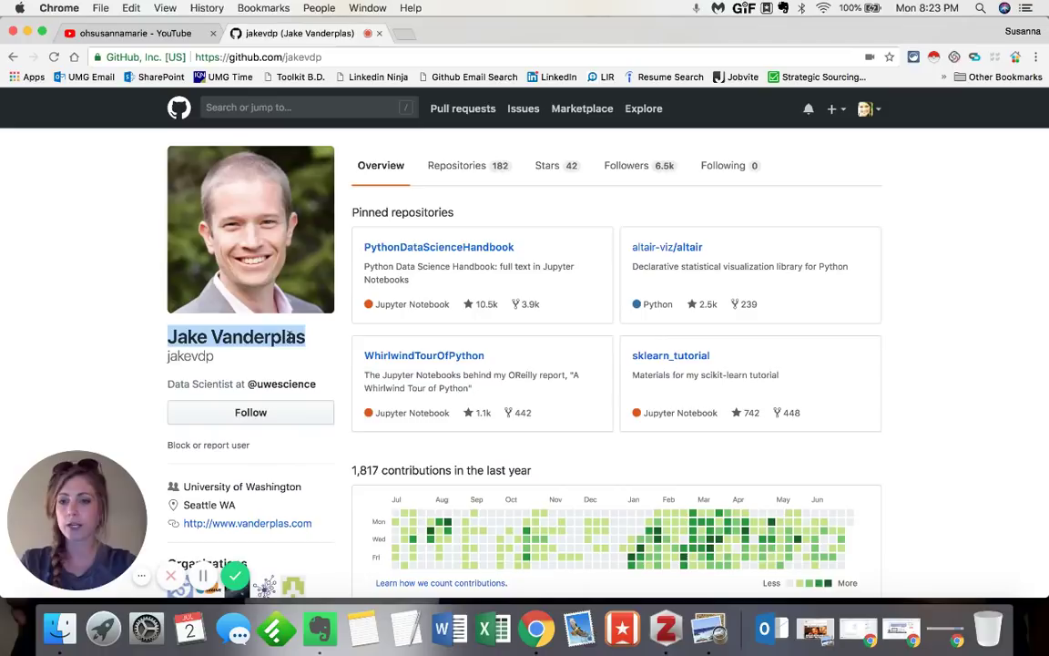
{"action": "left_click", "coordinate": [325, 341]}
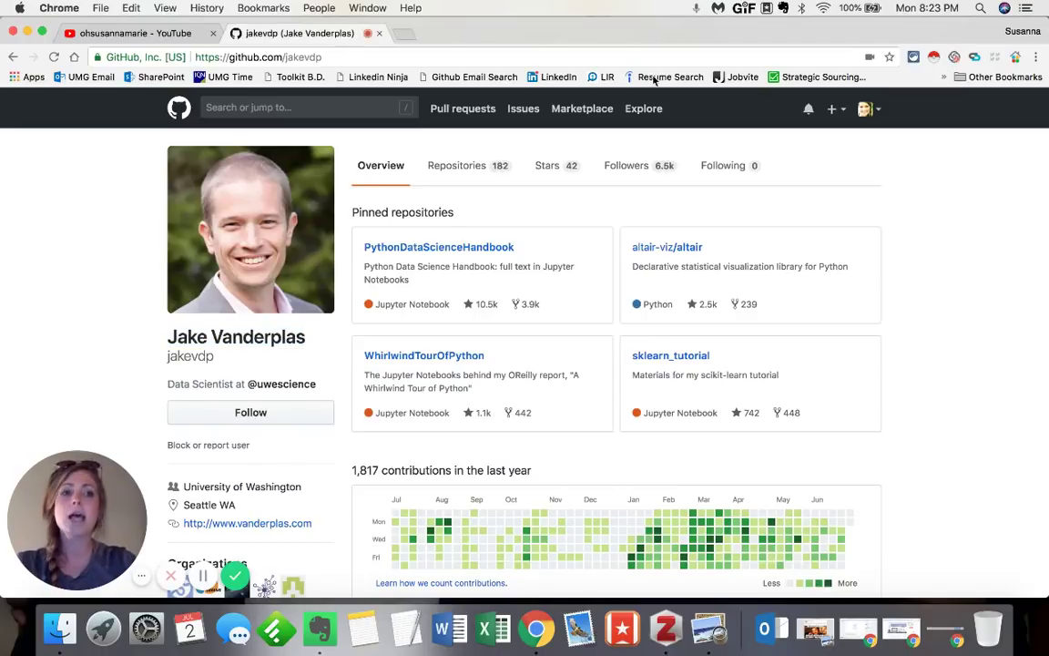
{"action": "left_click", "coordinate": [914, 58]}
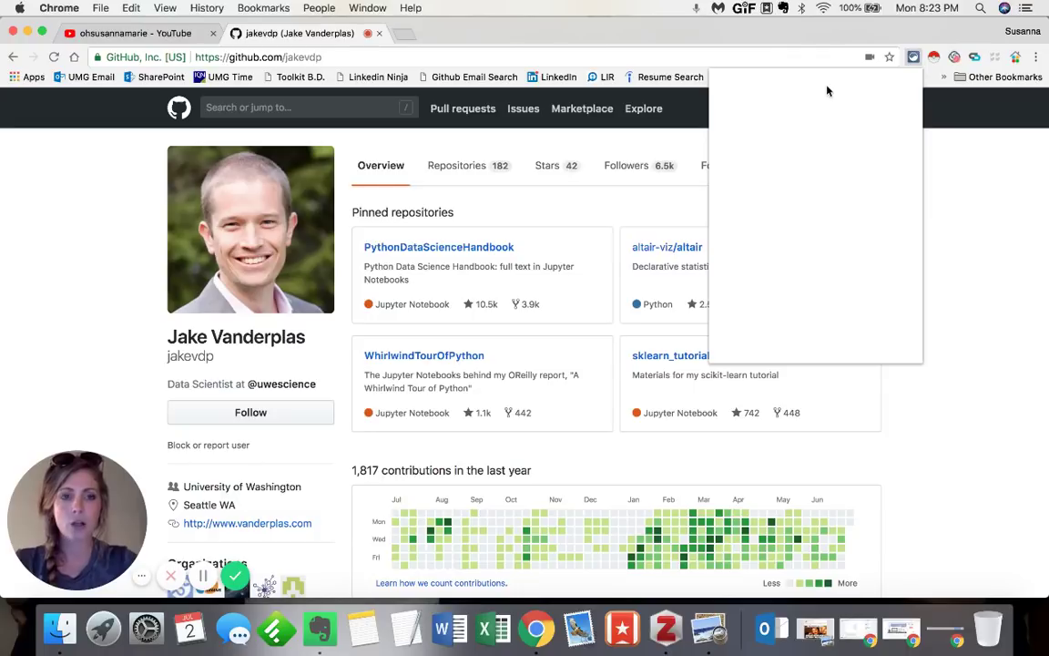
{"action": "type", "text": "linke"}
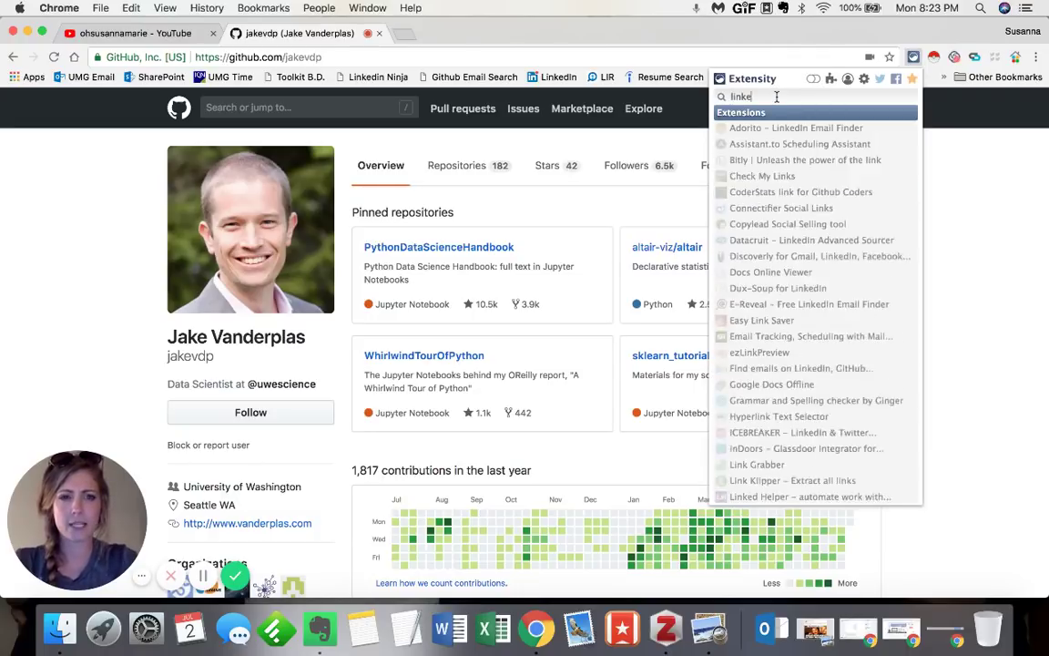
{"action": "type", "text": "din "}
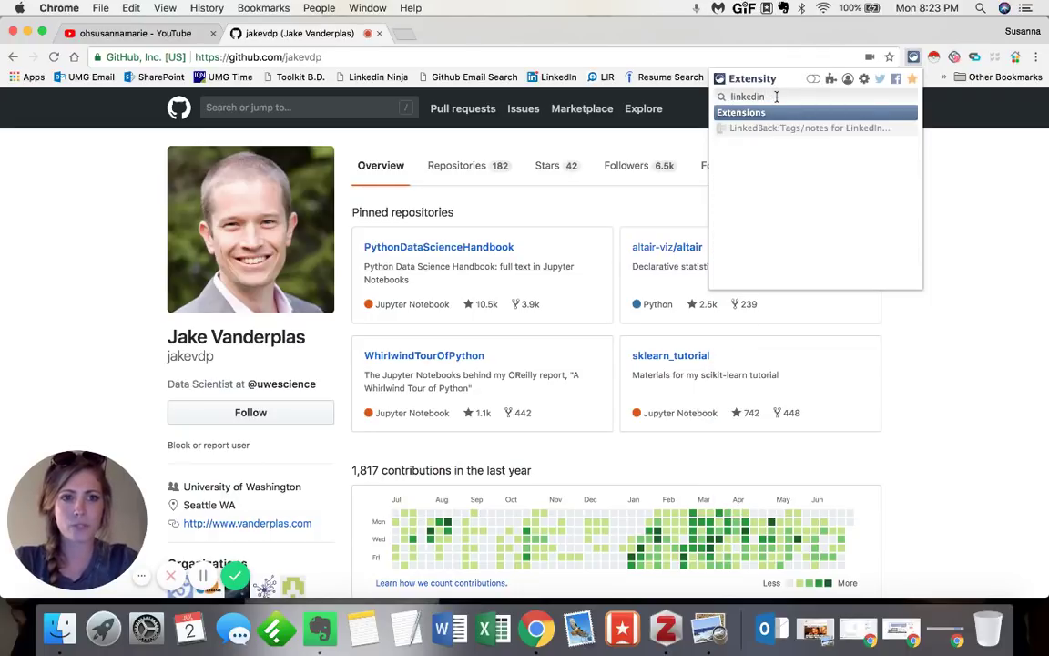
{"action": "type", "text": "'p"}
{"action": "left_click", "coordinate": [783, 130]}
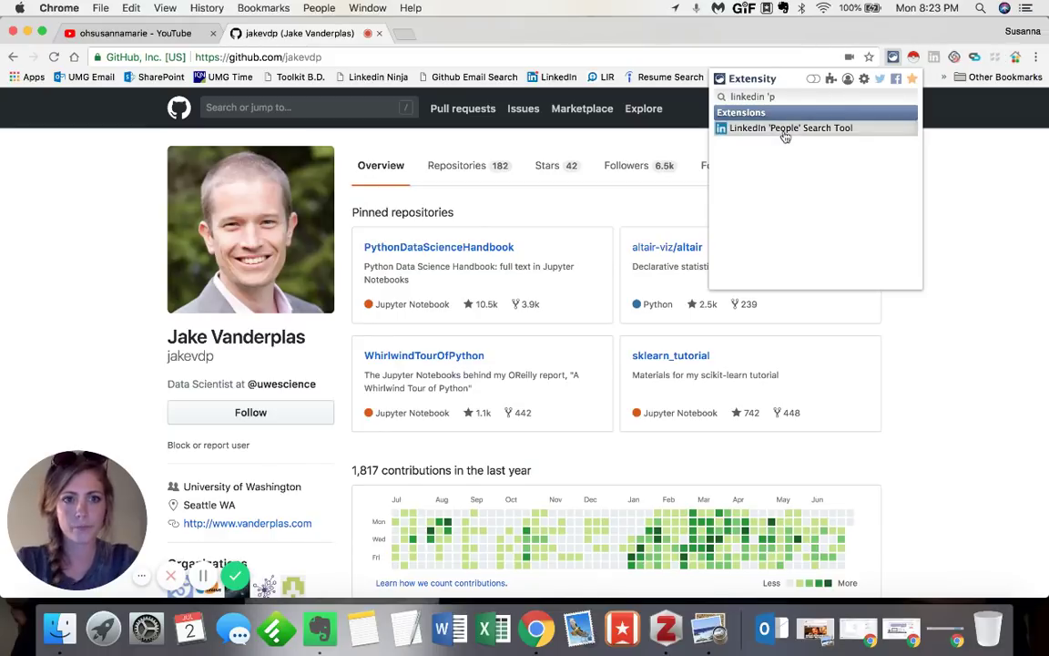
{"action": "left_click", "coordinate": [984, 248]}
{"action": "key", "text": "super+r"}
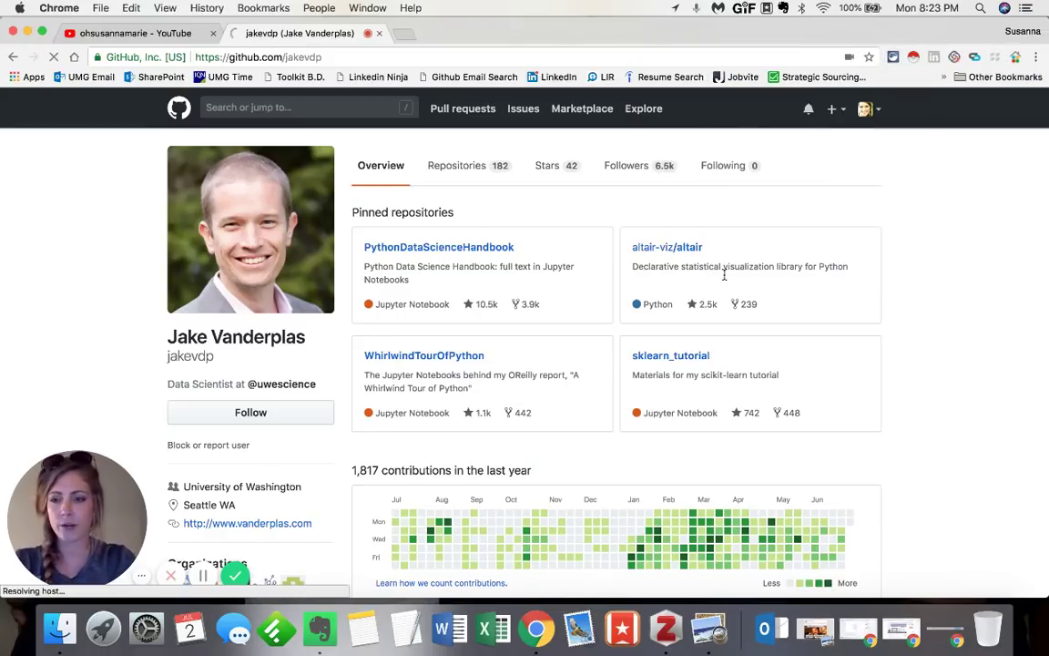
- Search LinkedIn for people named like the developer's full name from the profile
{"action": "triple_click", "coordinate": [236, 337]}
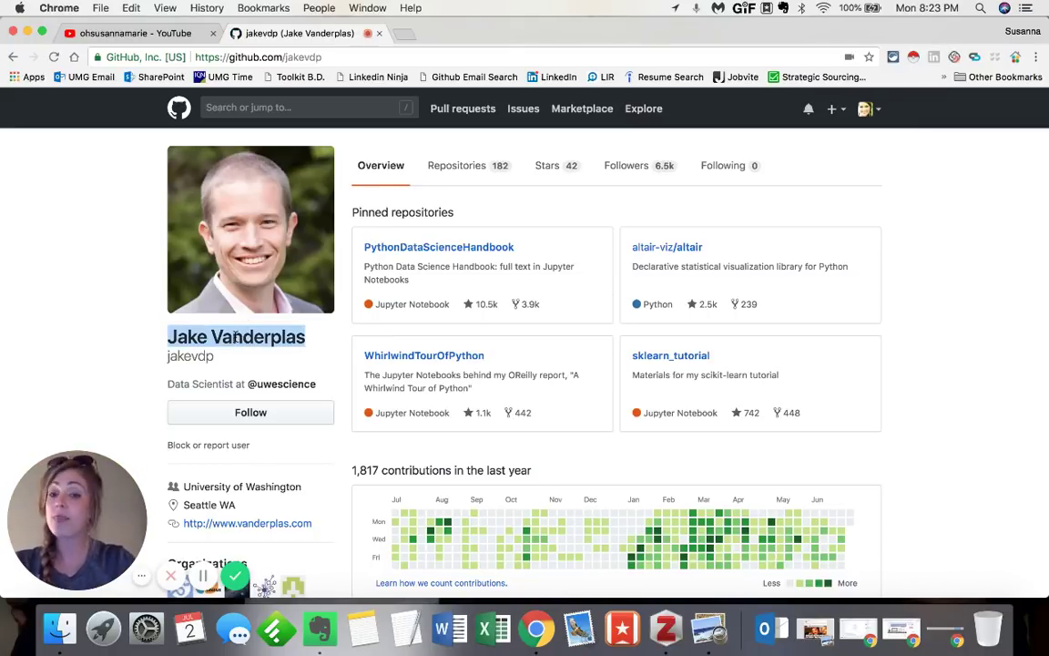
{"action": "right_click", "coordinate": [236, 337]}
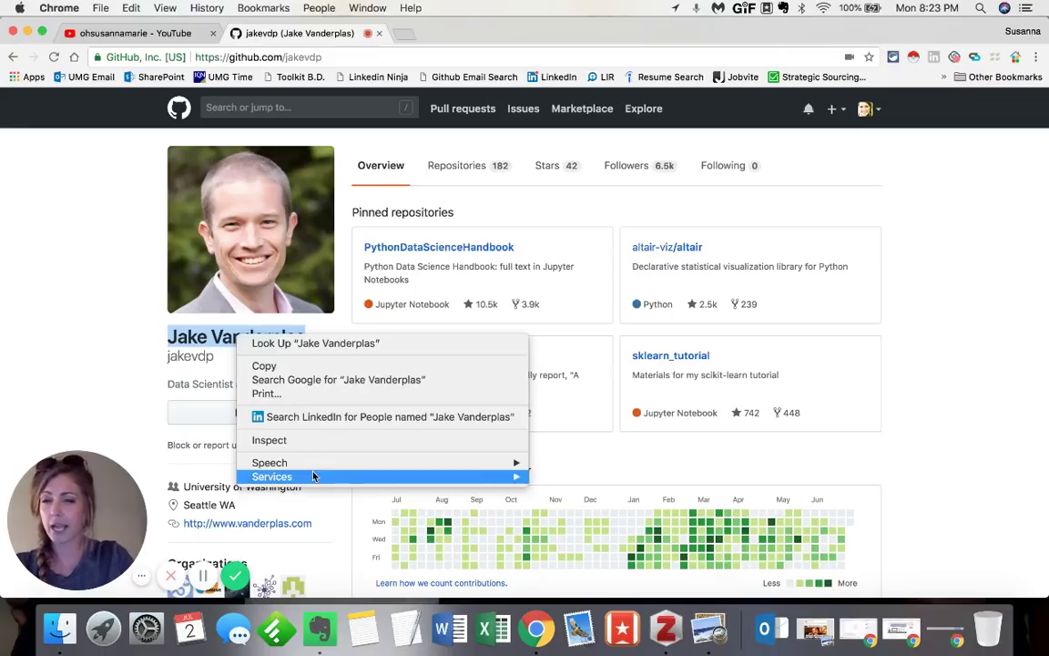
{"action": "left_click", "coordinate": [303, 426]}
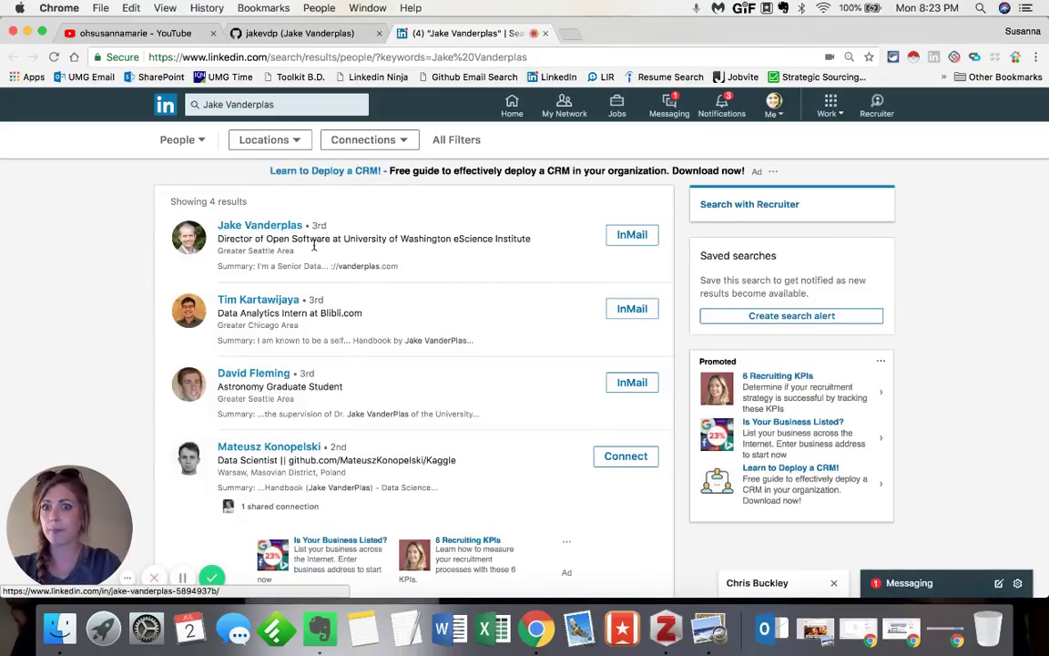
- Zoom into the LinkedIn results and select the top result's name and headline
{"action": "key", "text": "super+equal"}
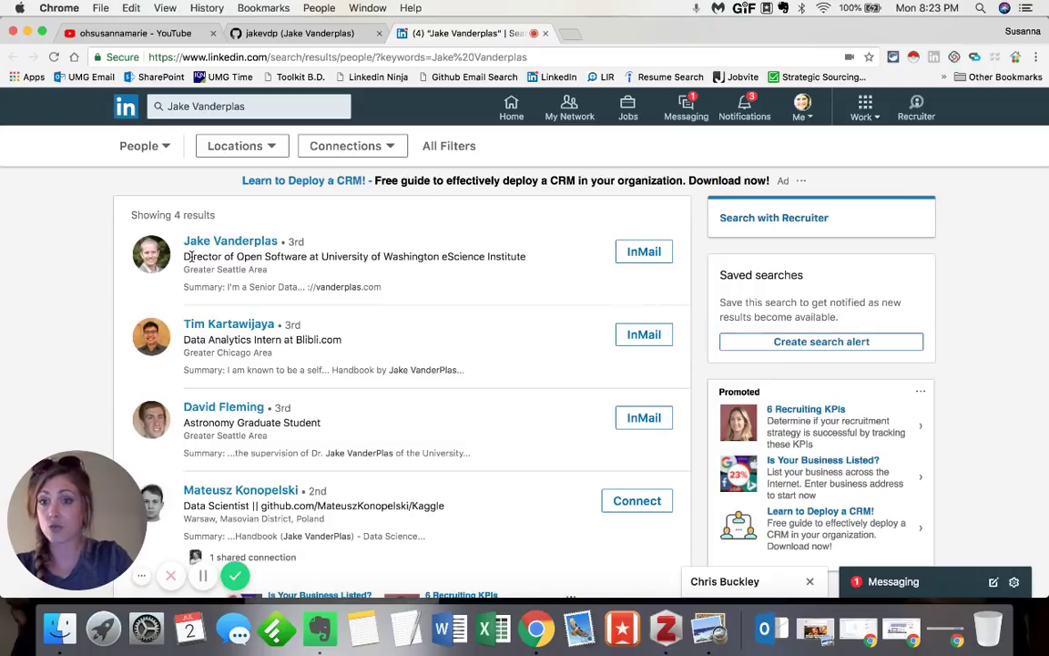
{"action": "left_click_drag", "start_coordinate": [182, 240], "coordinate": [441, 256]}
{"action": "left_click", "coordinate": [460, 259]}
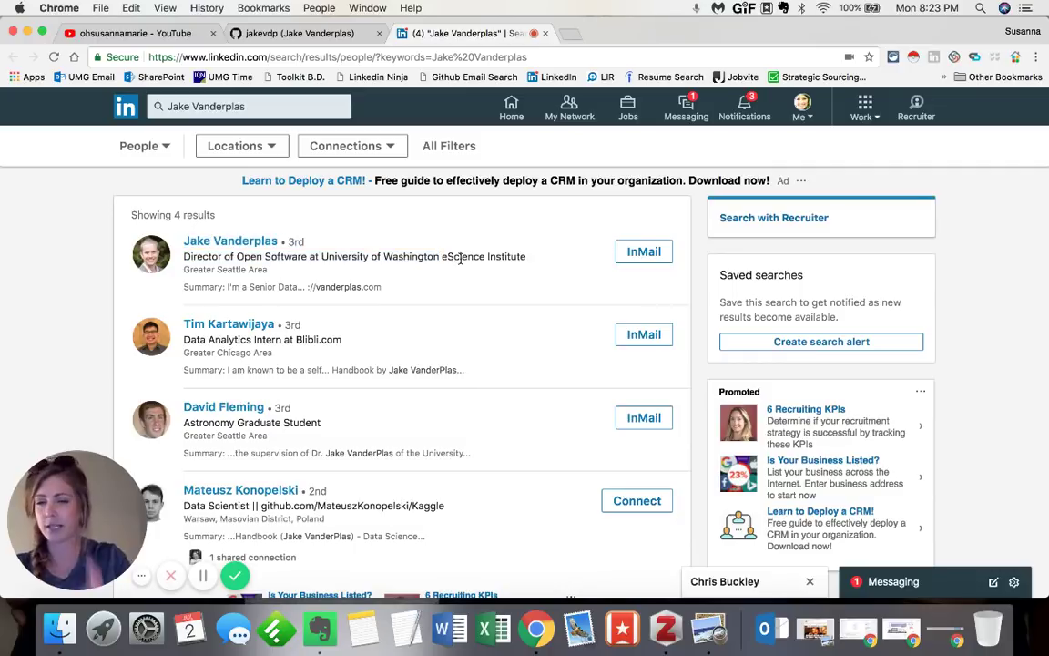
- Close the LinkedIn results and copy the developer's GitHub username
{"action": "key", "text": "super+w"}
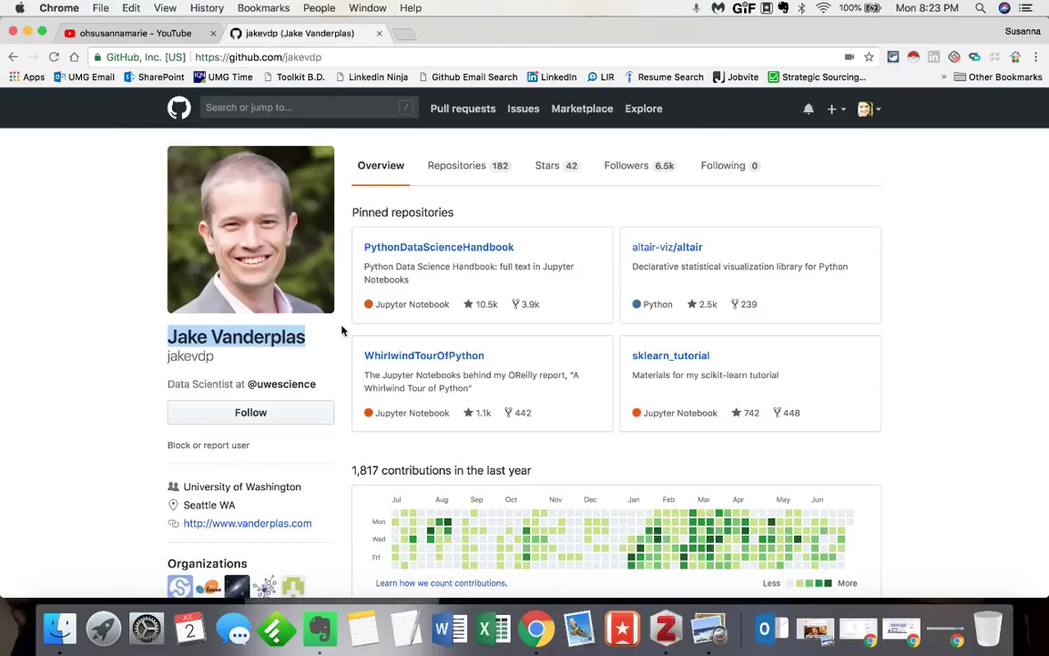
{"action": "left_click", "coordinate": [214, 381]}
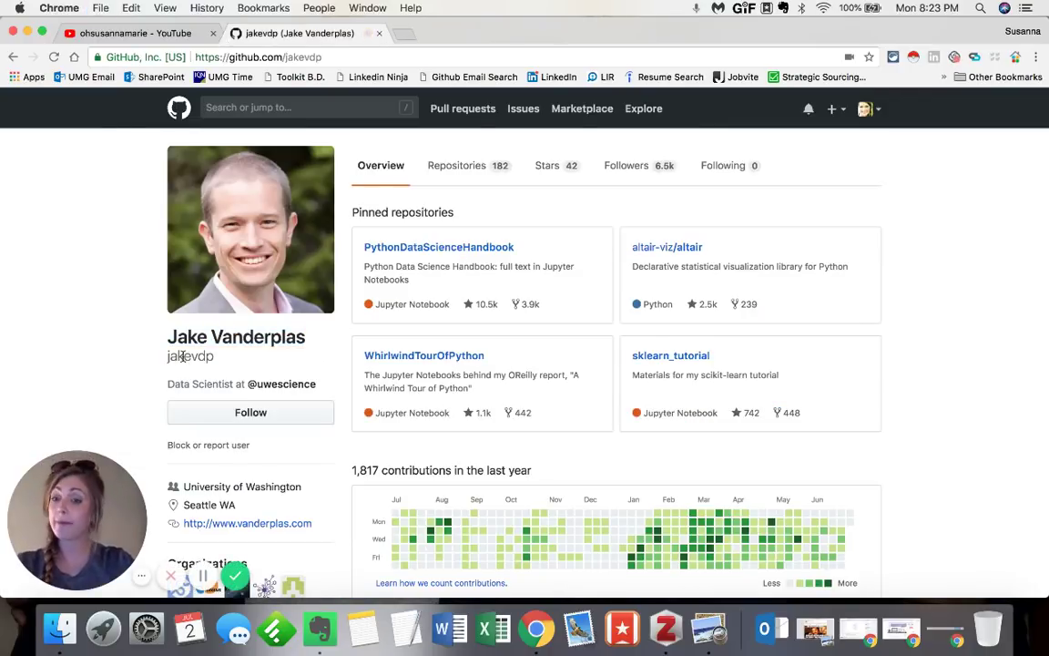
{"action": "double_click", "coordinate": [182, 356]}
{"action": "key", "text": "super+c"}
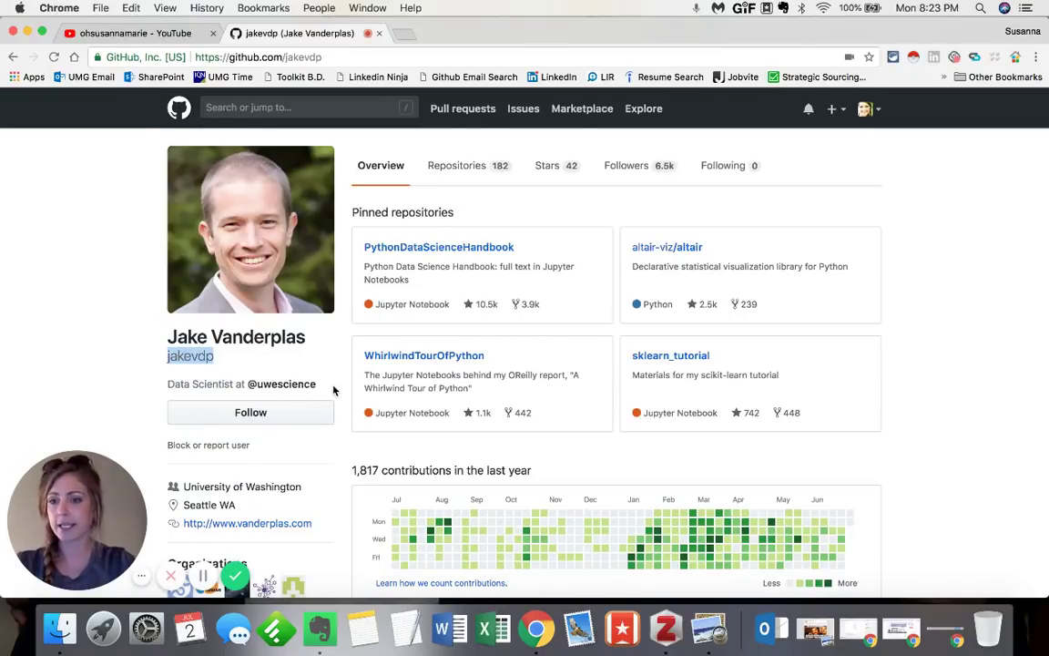
- Check the developer's username availability across networks on namecheckr.com
{"action": "key", "text": "super+t"}
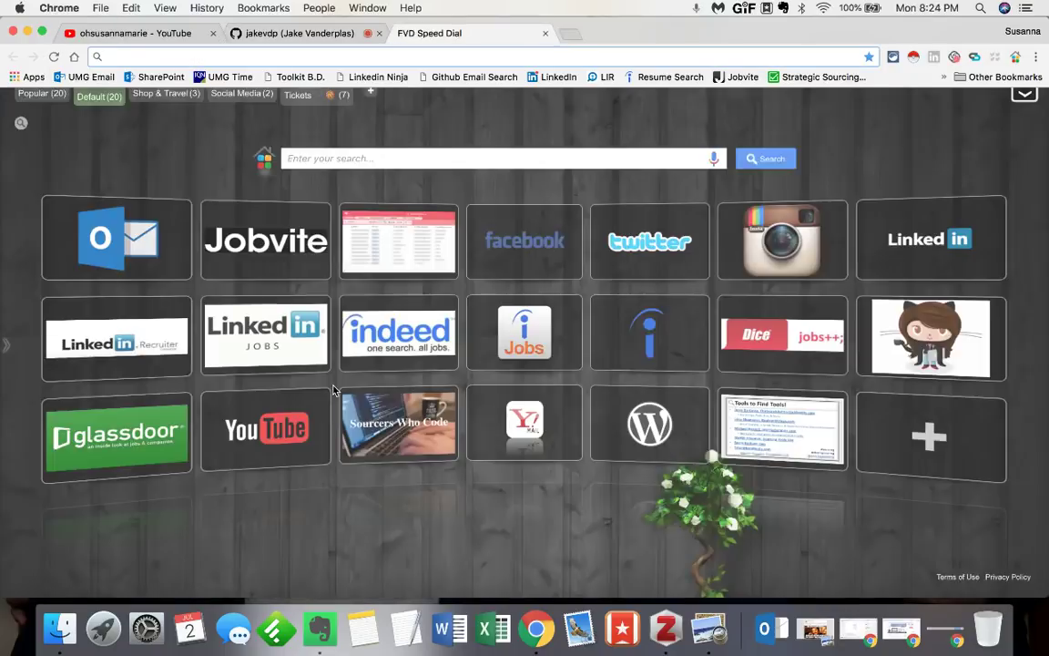
{"action": "type", "text": "name"}
{"action": "key", "text": "Right"}
{"action": "key", "text": "Return"}
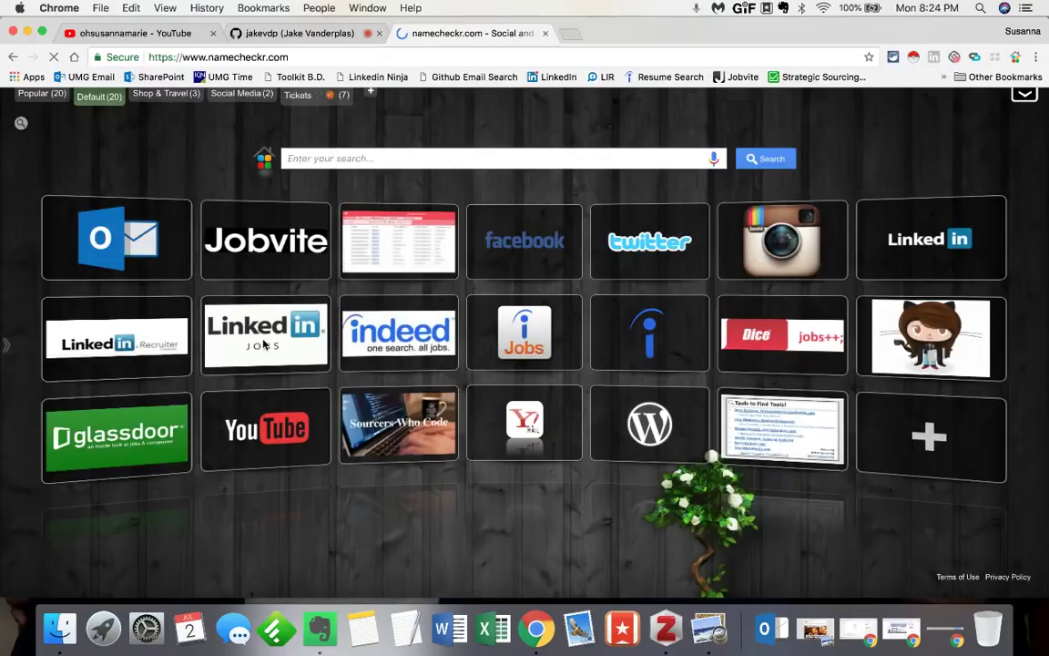
{"action": "left_click", "coordinate": [428, 129]}
{"action": "key", "text": "super+v"}
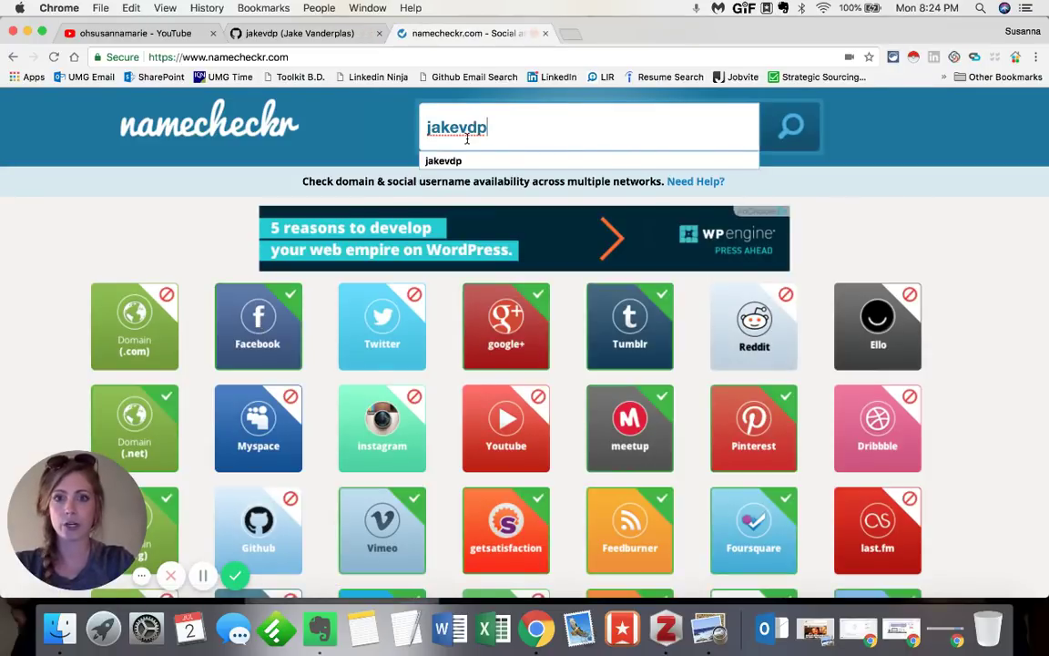
{"action": "left_click", "coordinate": [973, 265]}
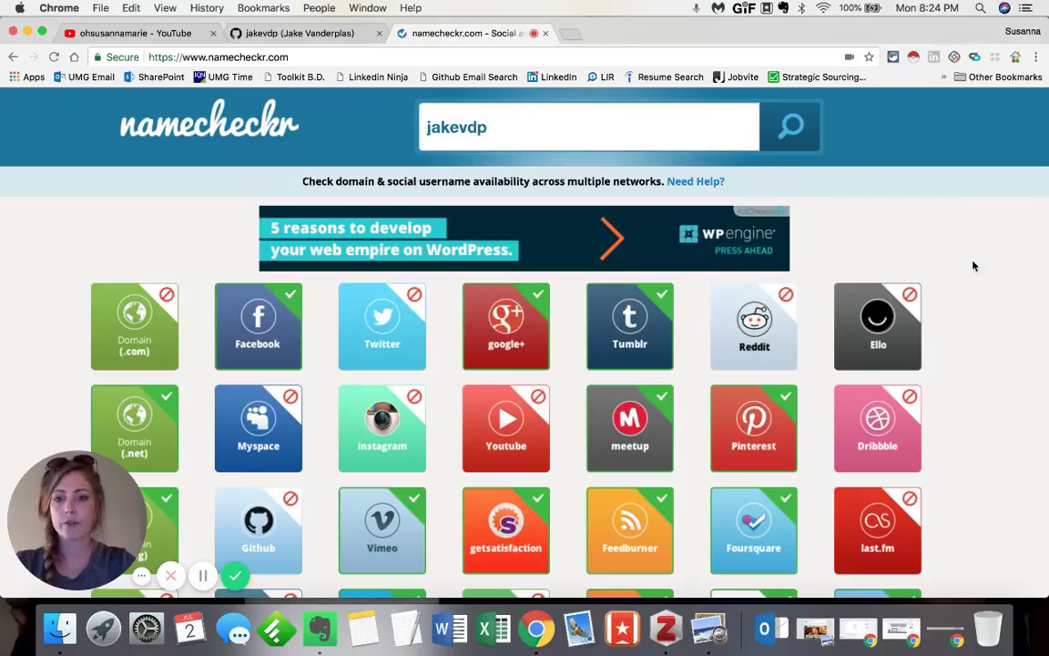
{"action": "scroll", "coordinate": [972, 265], "scroll_direction": "down", "scroll_amount": 5}
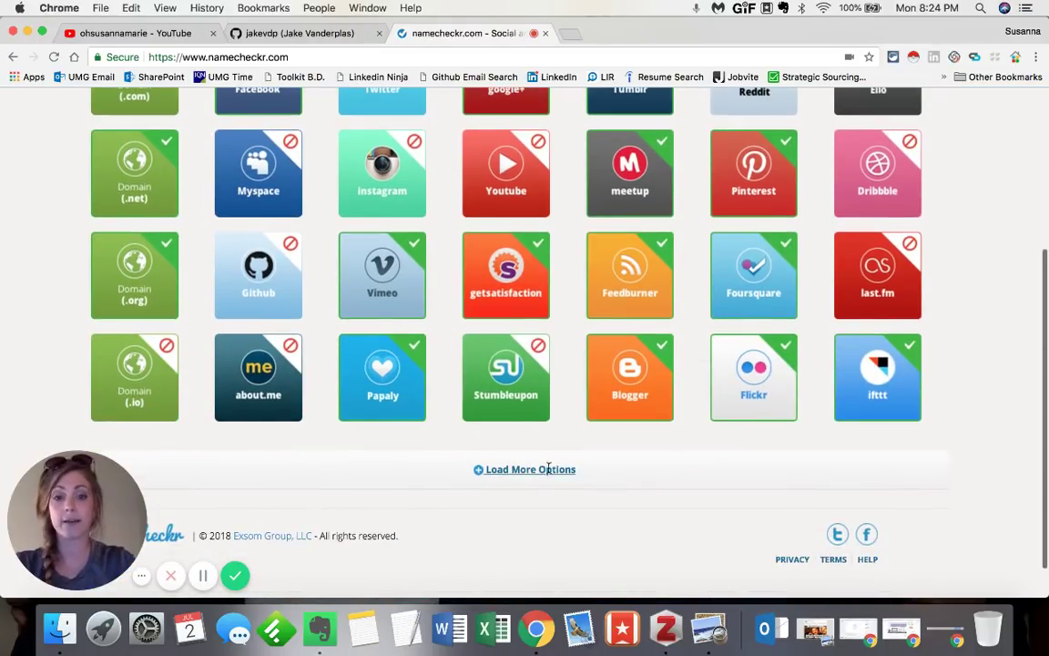
{"action": "left_click", "coordinate": [542, 469]}
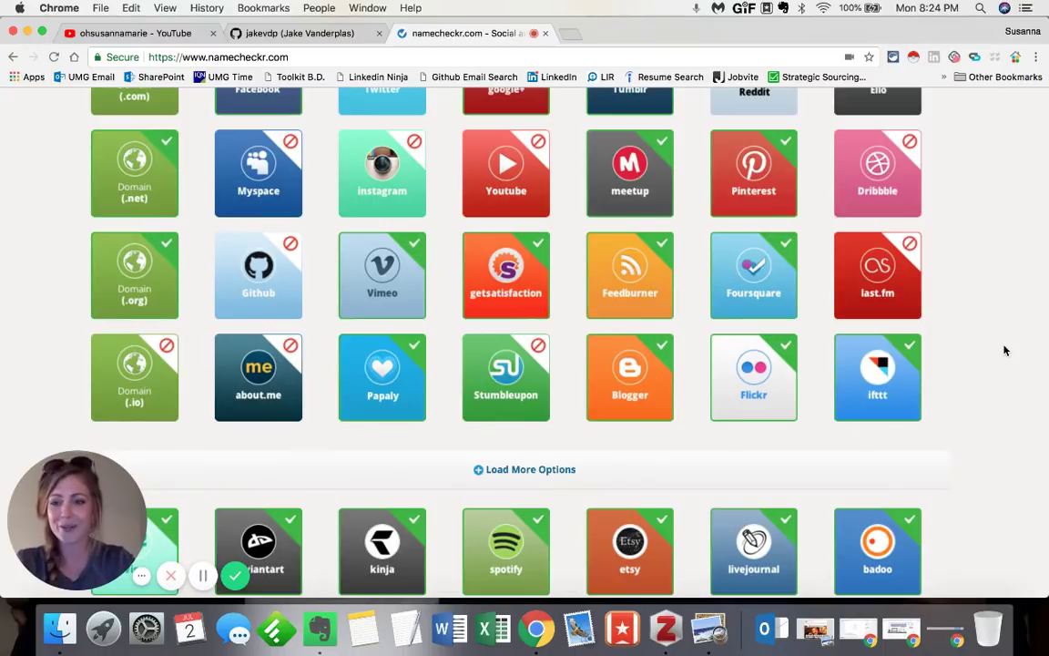
{"action": "scroll", "coordinate": [1005, 350], "scroll_direction": "up", "scroll_amount": 3}
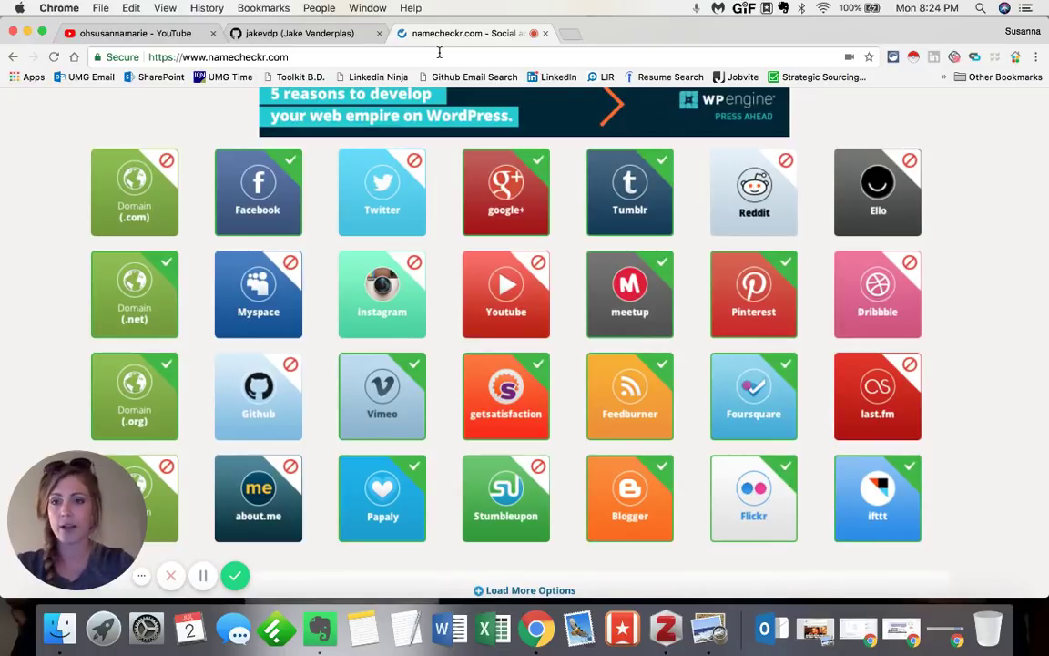
- View the developer's matching Twitter profile, then close it
{"action": "left_click", "coordinate": [386, 199]}
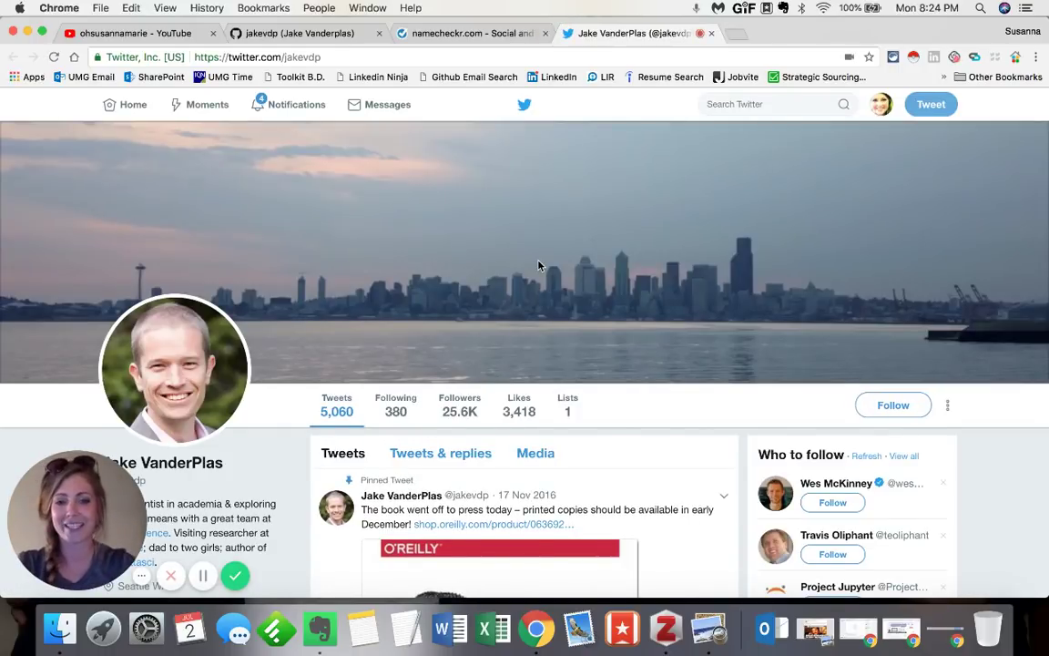
{"action": "scroll", "coordinate": [538, 265], "scroll_direction": "down", "scroll_amount": 5}
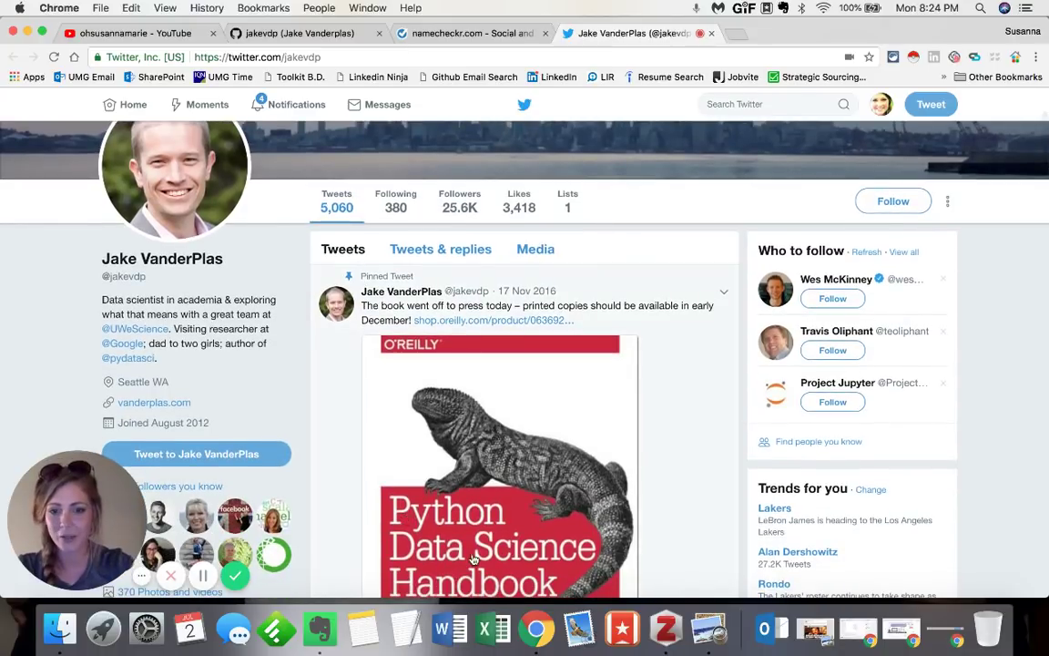
{"action": "key", "text": "super+w"}
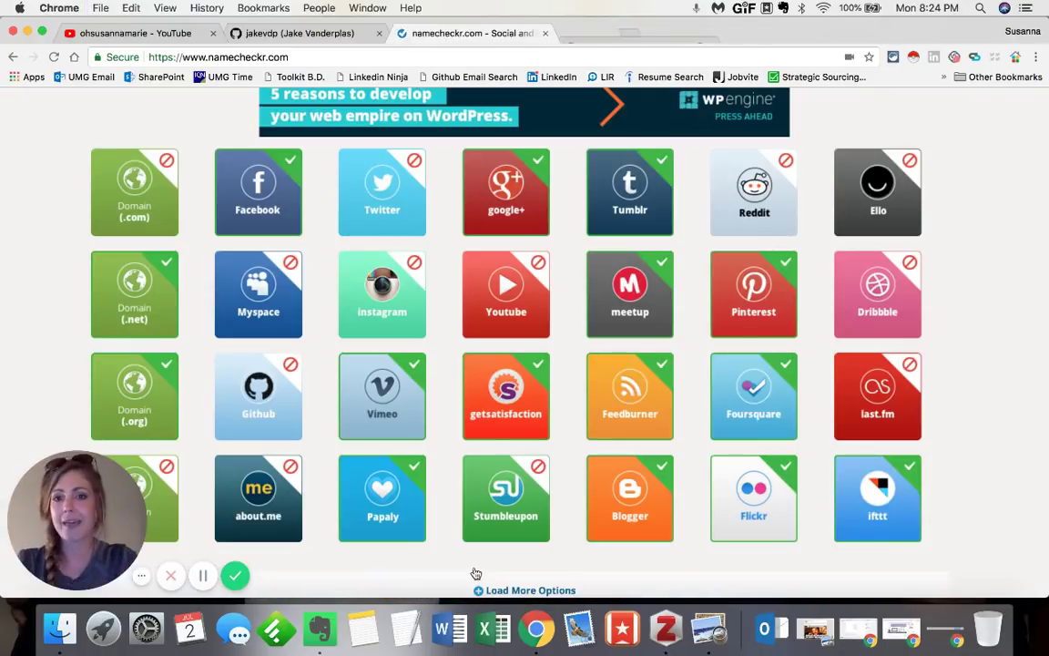
{"action": "key", "text": "super+w"}
{"action": "left_click", "coordinate": [137, 329]}
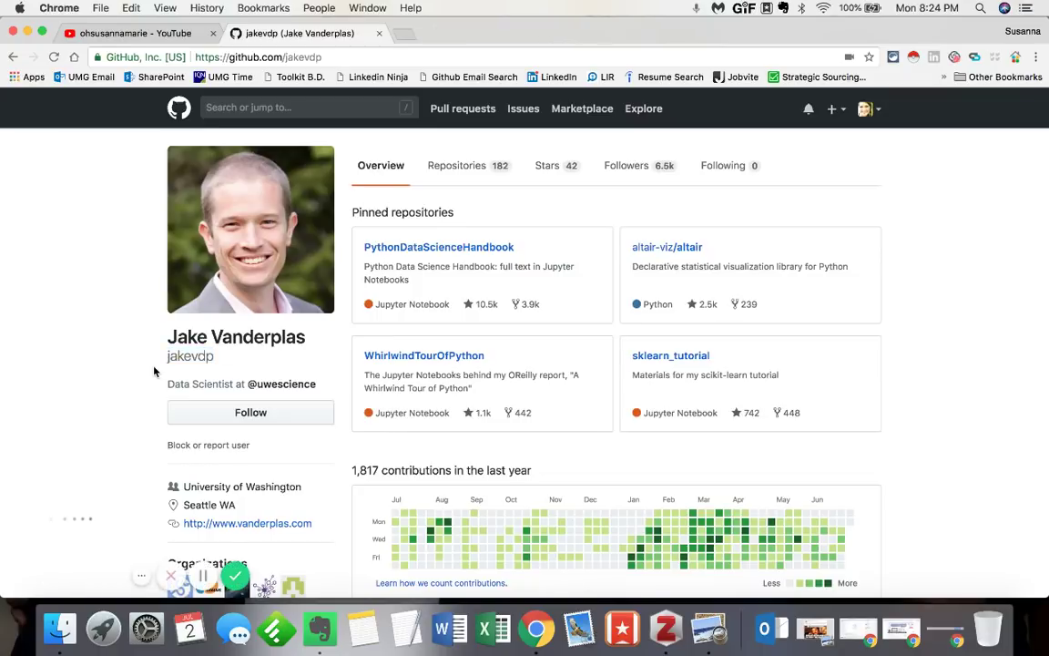
{"action": "scroll", "coordinate": [137, 328], "scroll_direction": "down", "scroll_amount": 2}
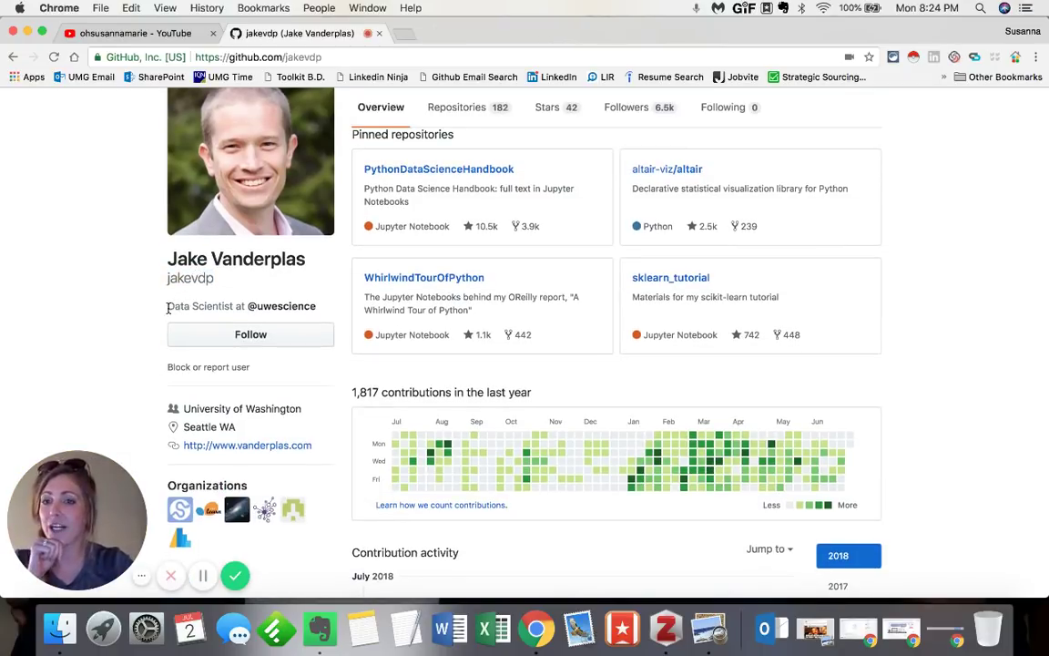
{"action": "left_click_drag", "start_coordinate": [168, 307], "coordinate": [232, 305]}
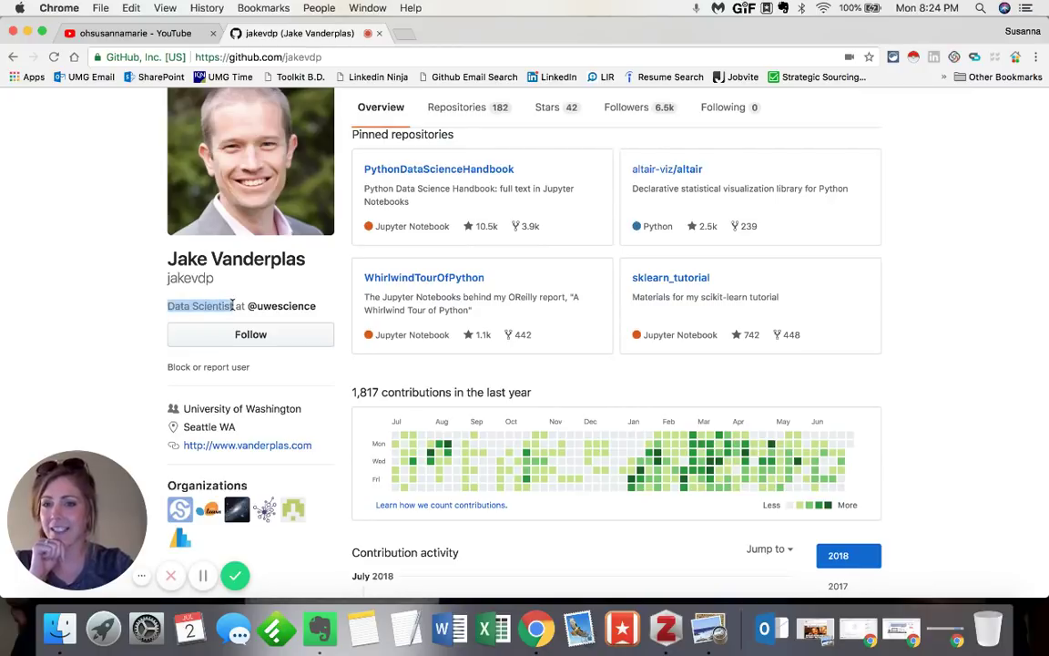
{"action": "left_click", "coordinate": [233, 306]}
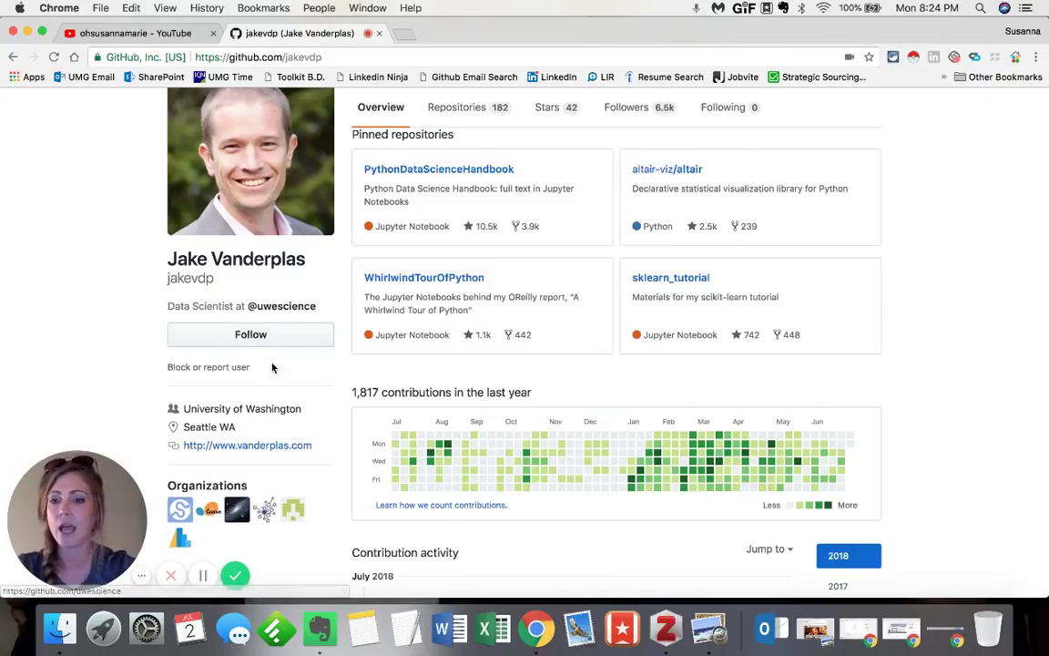
{"action": "left_click_drag", "start_coordinate": [177, 414], "coordinate": [301, 410]}
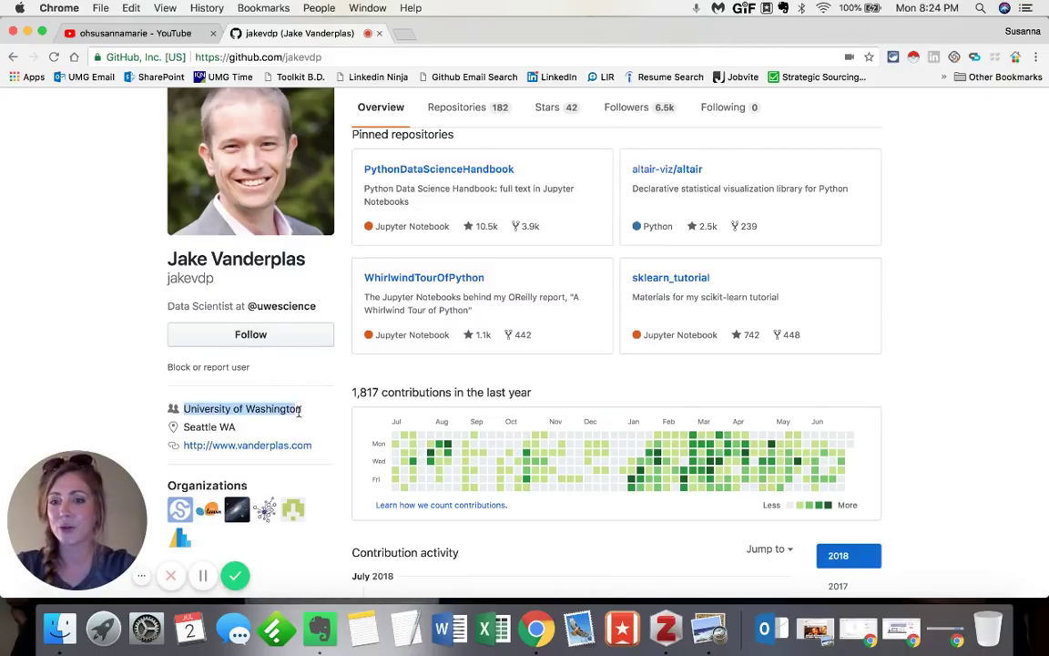
{"action": "left_click", "coordinate": [338, 313]}
{"action": "left_click_drag", "start_coordinate": [338, 313], "coordinate": [210, 306]}
{"action": "left_click", "coordinate": [219, 307]}
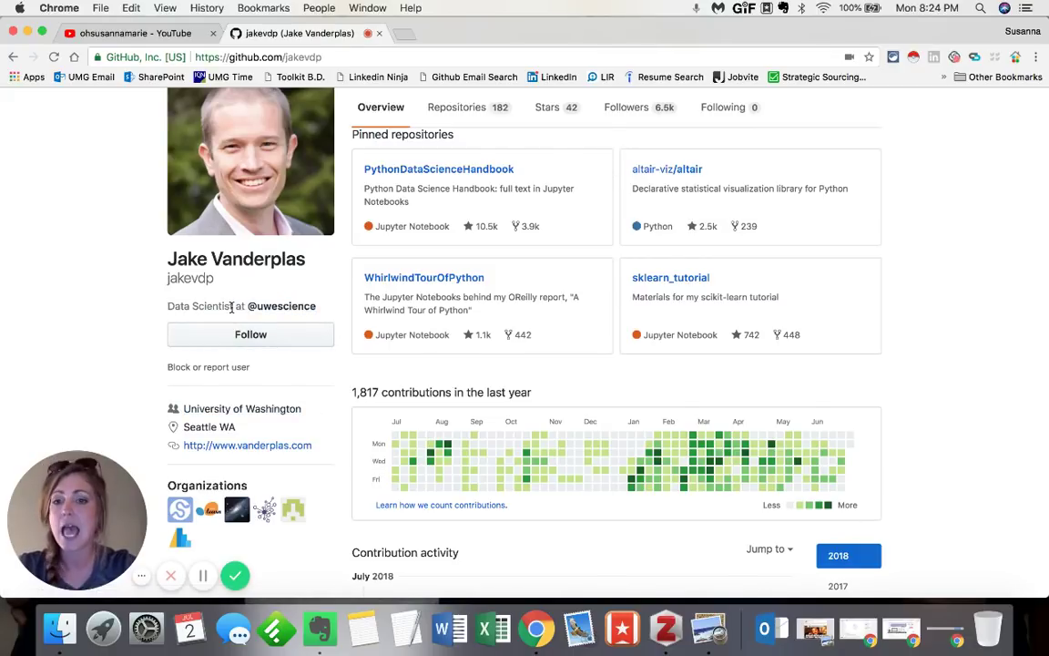
{"action": "triple_click", "coordinate": [207, 409]}
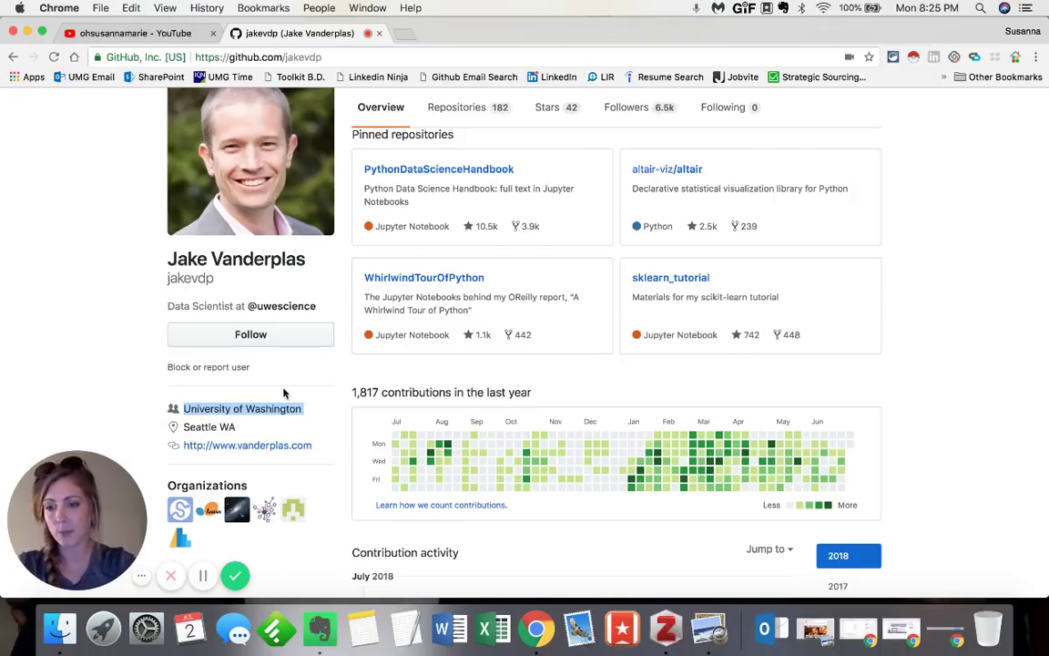
{"action": "left_click", "coordinate": [227, 406]}
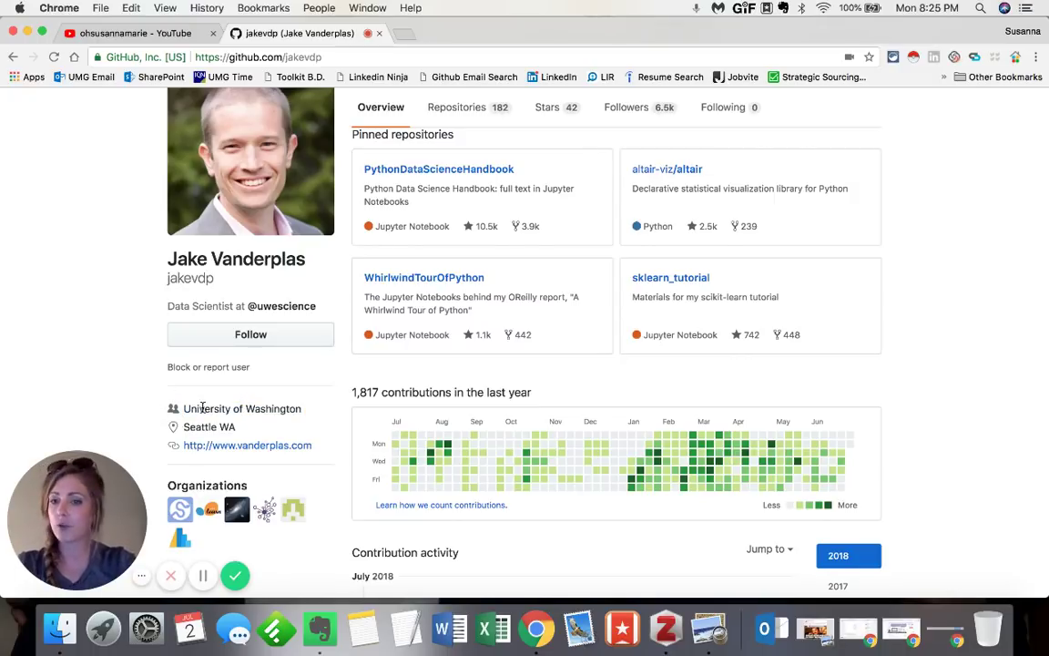
{"action": "scroll", "coordinate": [198, 404], "scroll_direction": "down", "scroll_amount": 1}
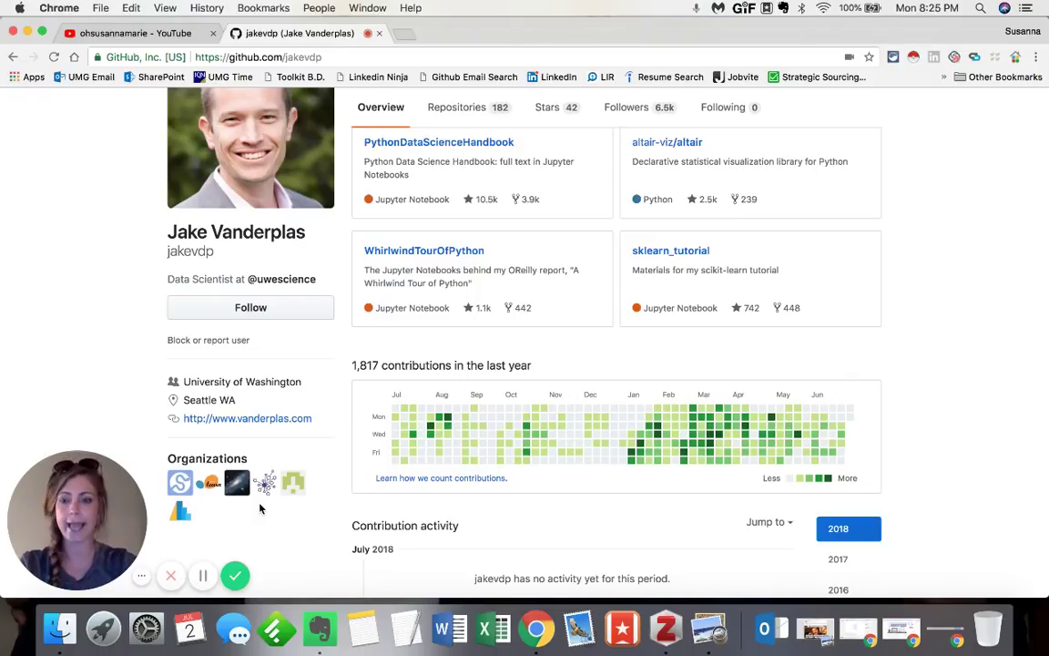
- Open the SciPy organization page and its People list of 30 members
{"action": "left_click", "coordinate": [182, 483]}
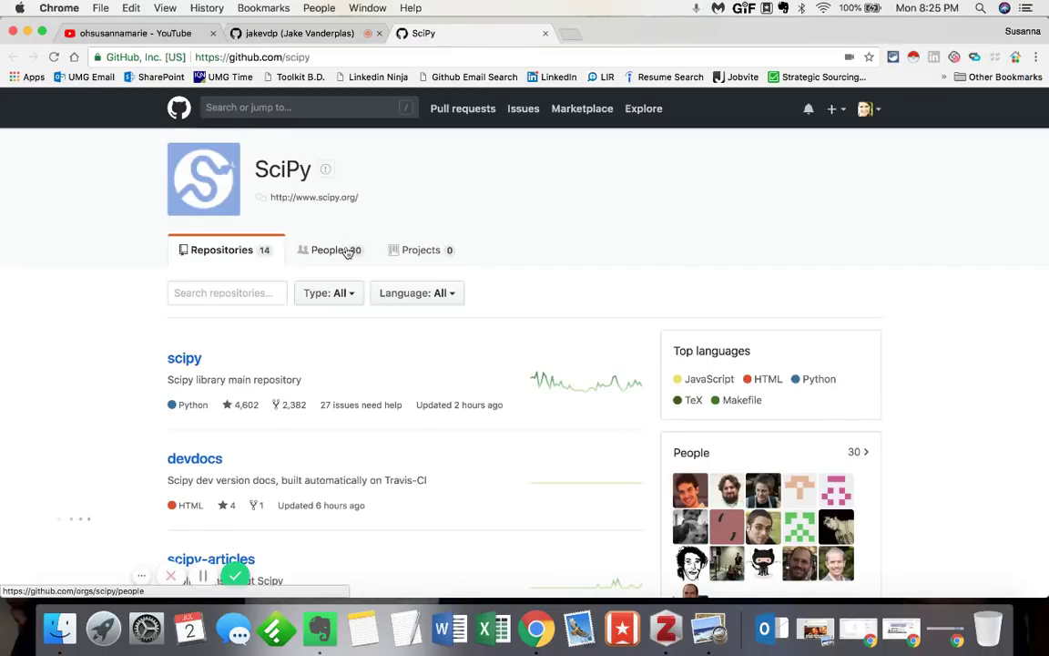
{"action": "left_click", "coordinate": [340, 259]}
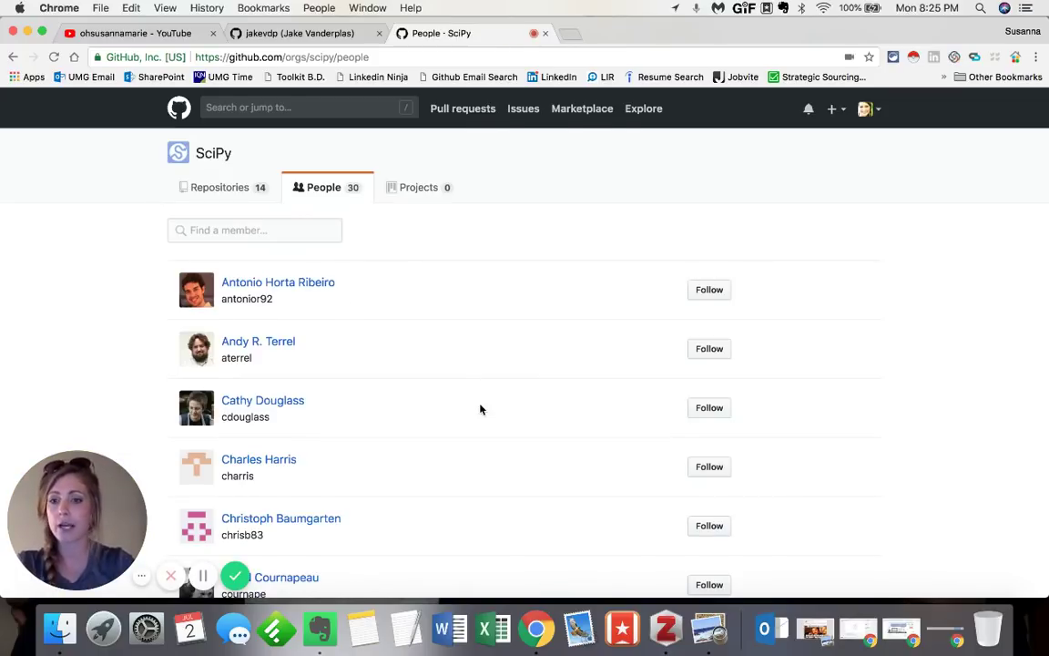
- Close the SciPy People tab and dismiss the chat notification over the profile
{"action": "scroll", "coordinate": [480, 409], "scroll_direction": "down", "scroll_amount": 1}
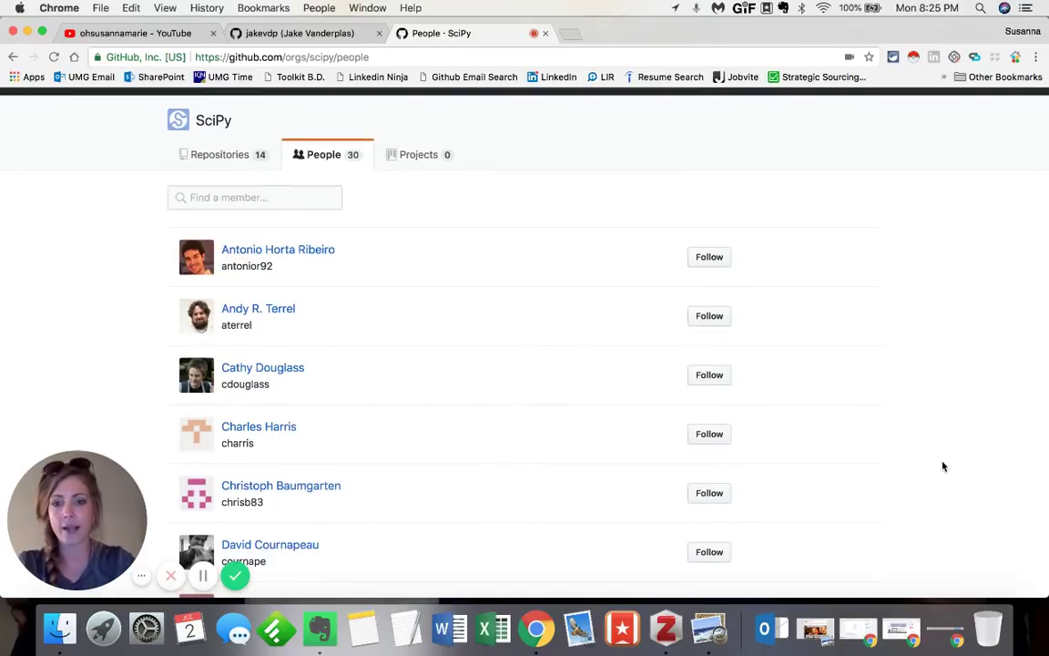
{"action": "key", "text": "super+w"}
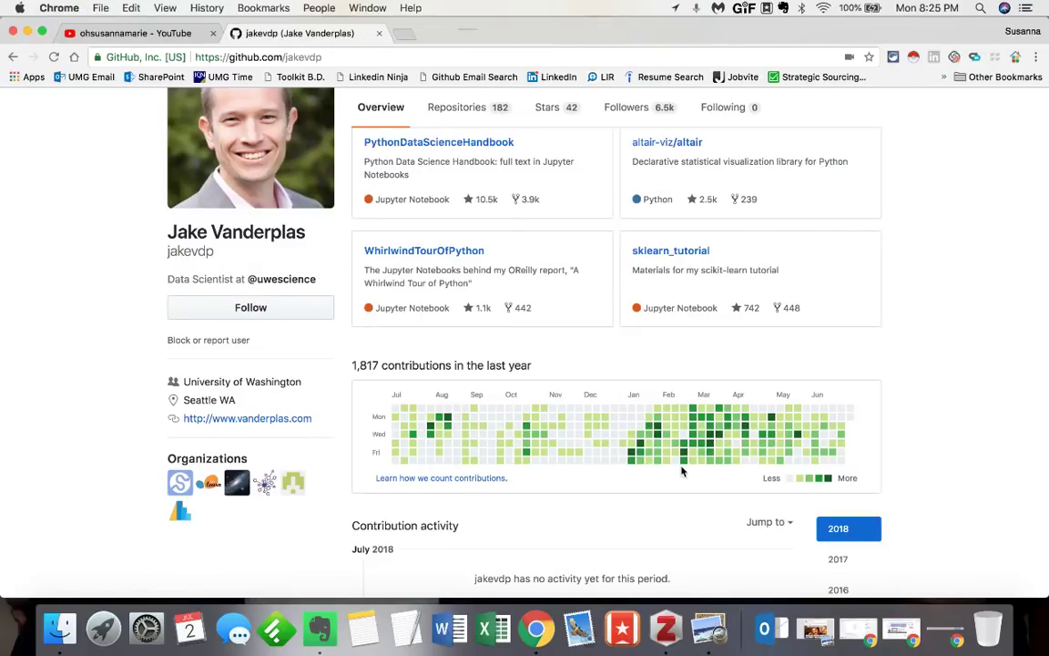
{"action": "scroll", "coordinate": [344, 255], "scroll_direction": "up", "scroll_amount": 3}
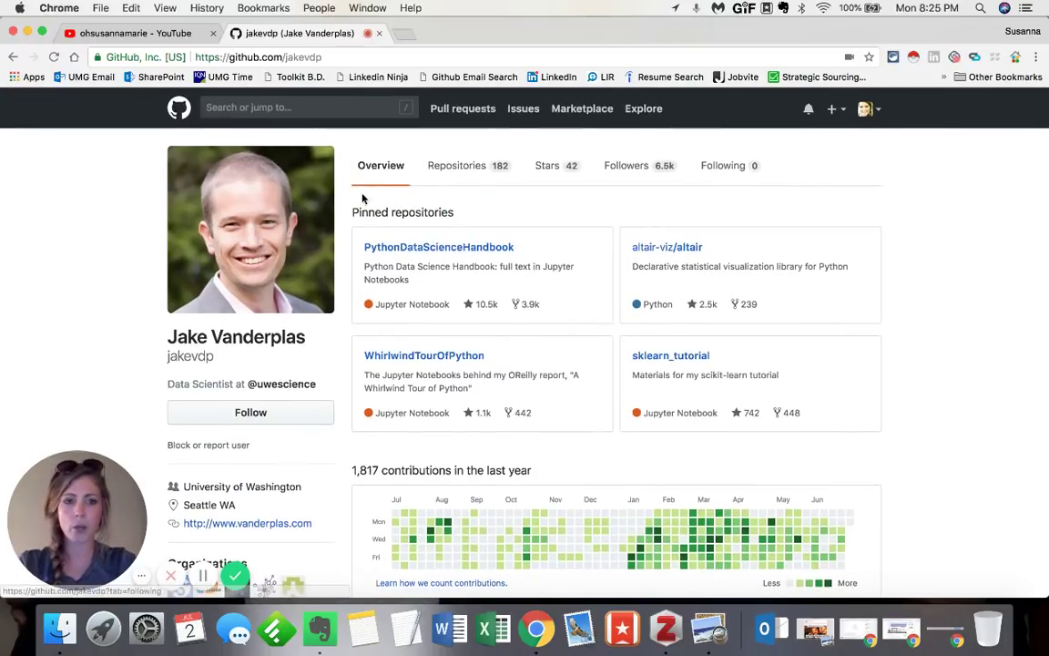
{"action": "scroll", "coordinate": [374, 179], "scroll_direction": "down", "scroll_amount": 1}
{"action": "scroll", "coordinate": [375, 178], "scroll_direction": "down", "scroll_amount": 1}
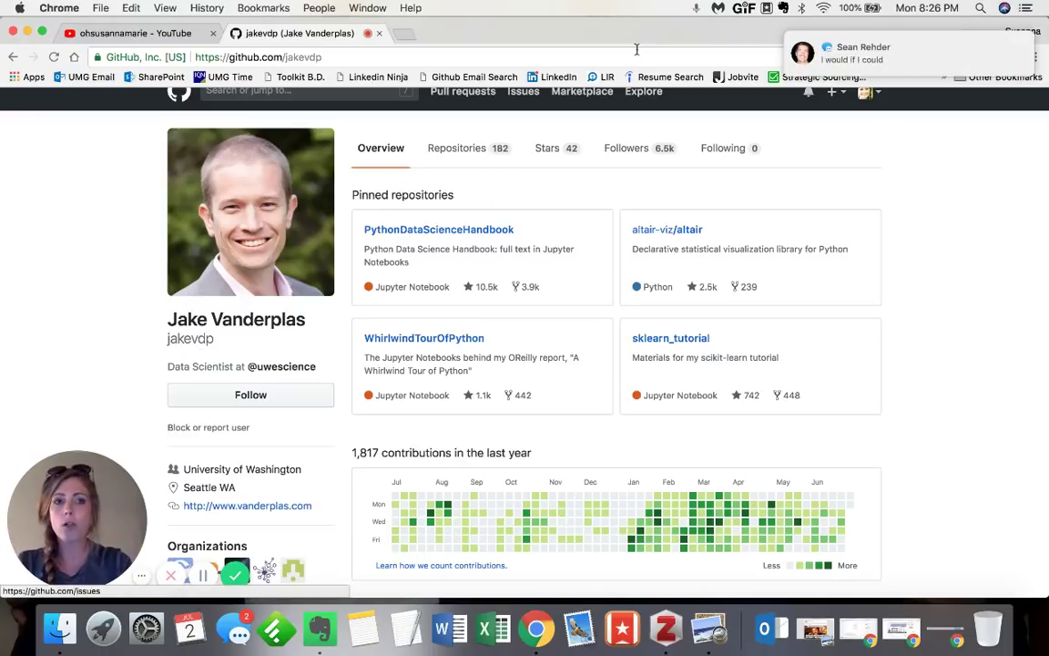
{"action": "mouse_move", "coordinate": [865, 48]}
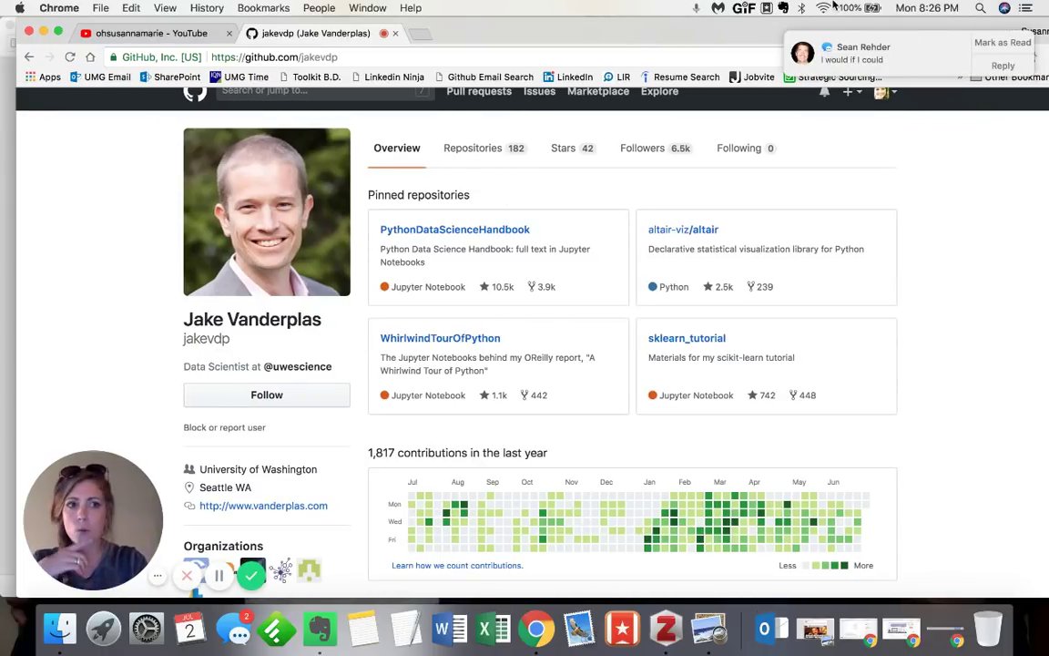
{"action": "left_click", "coordinate": [1002, 42]}
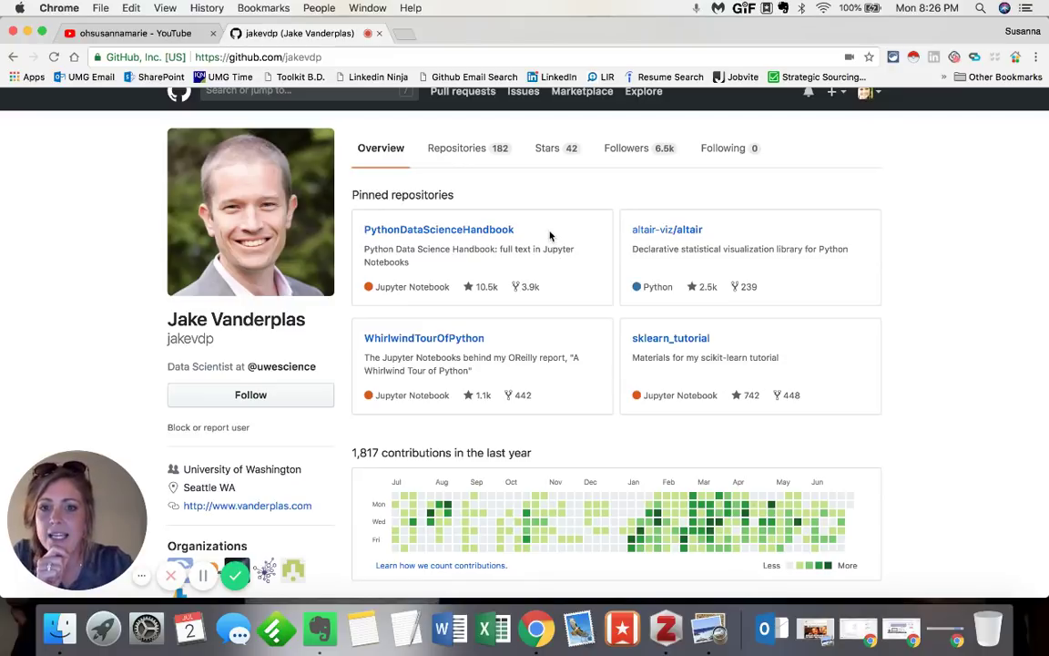
{"action": "left_click_drag", "start_coordinate": [551, 235], "coordinate": [367, 229]}
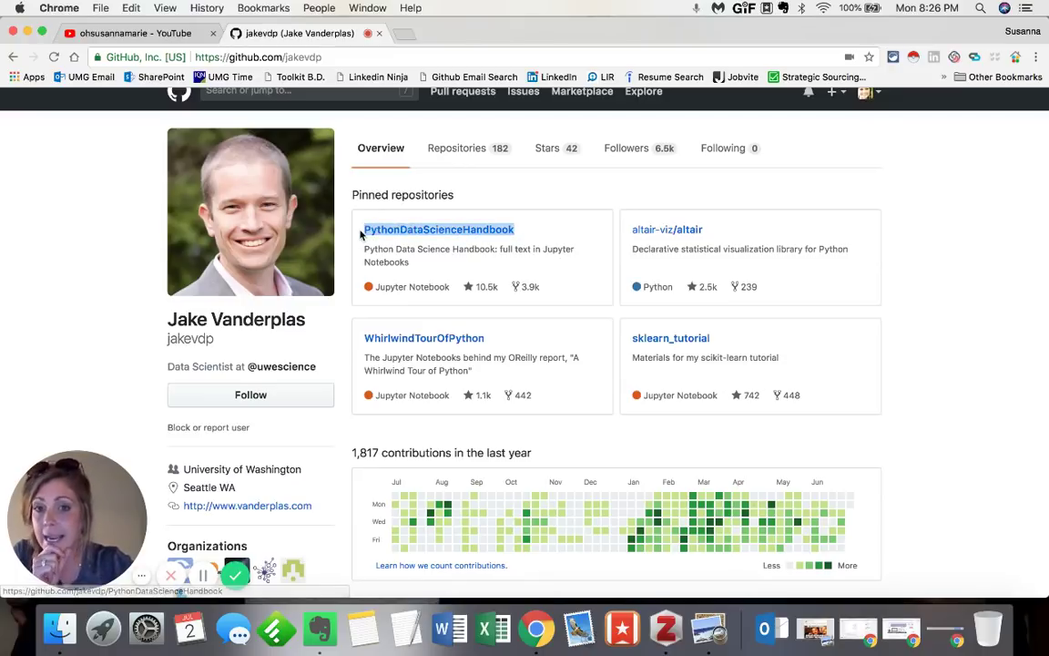
{"action": "left_click", "coordinate": [367, 247]}
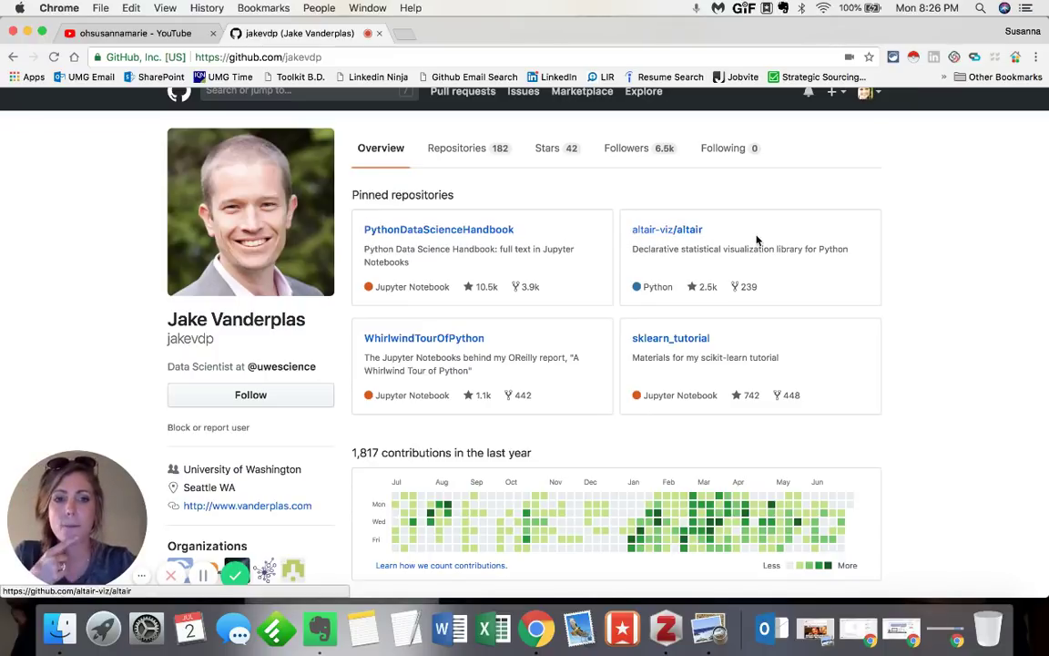
{"action": "left_click_drag", "start_coordinate": [748, 232], "coordinate": [629, 227]}
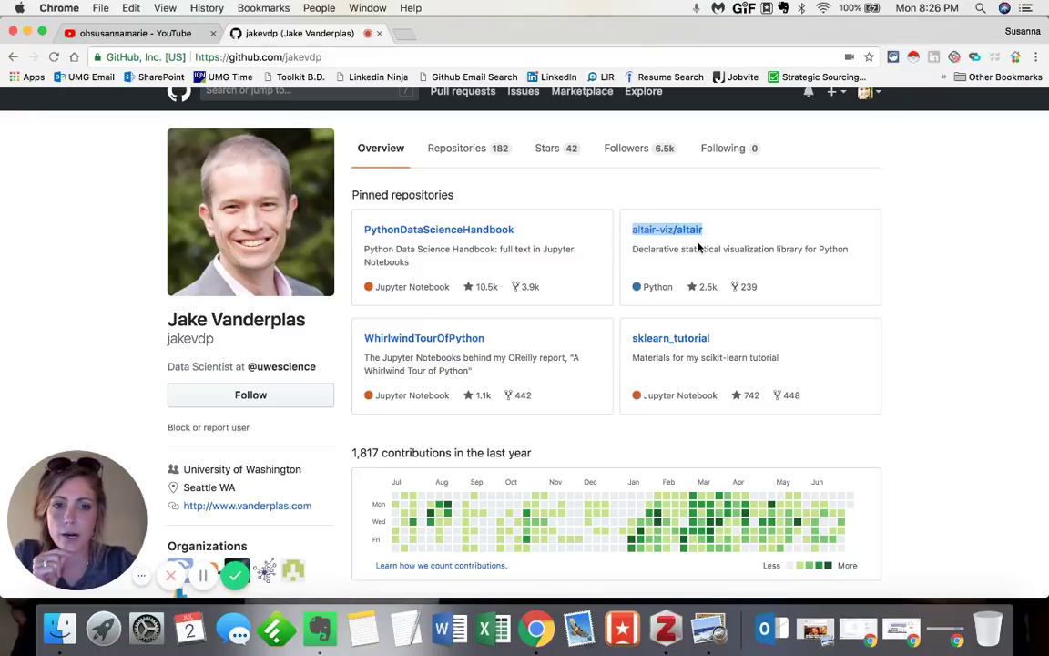
{"action": "left_click_drag", "start_coordinate": [726, 236], "coordinate": [668, 235]}
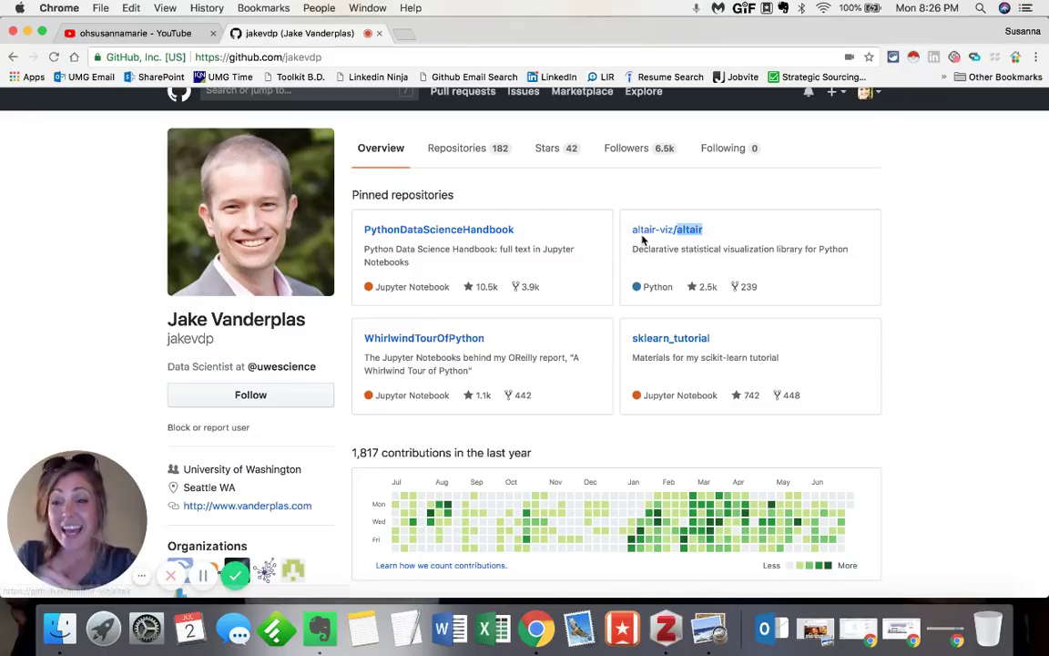
{"action": "left_click", "coordinate": [662, 253]}
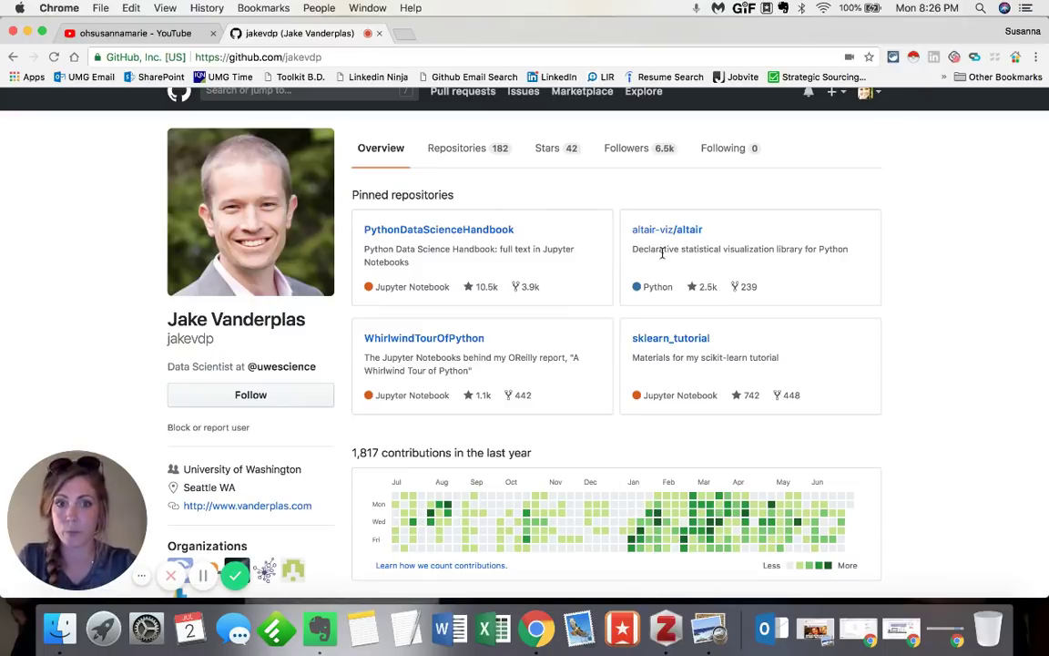
{"action": "scroll", "coordinate": [894, 305], "scroll_direction": "up", "scroll_amount": 1}
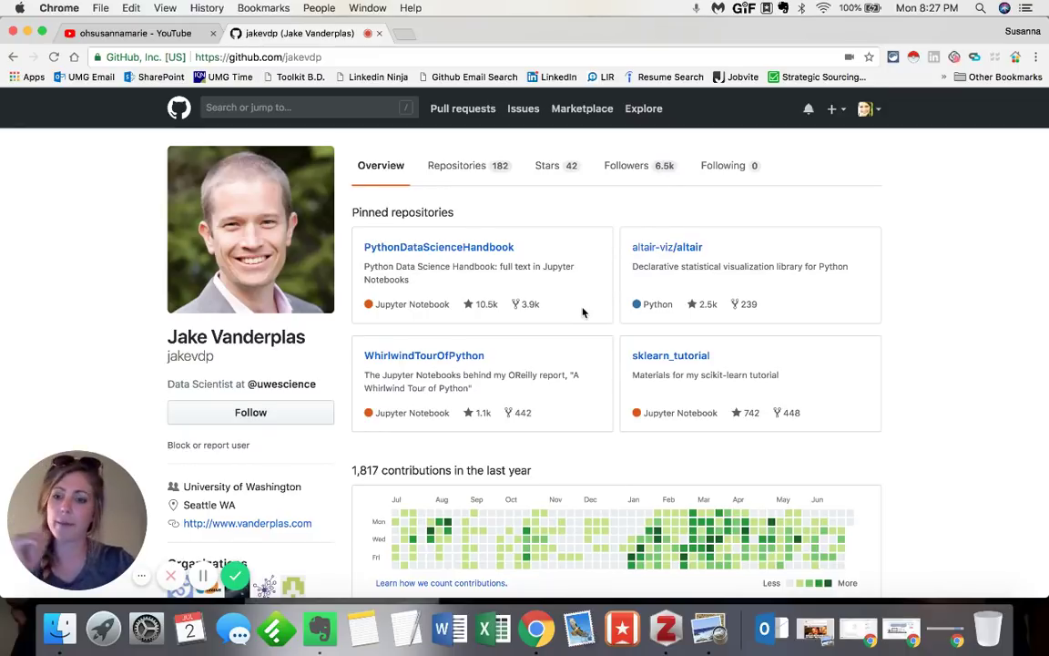
- Scroll the profile down to the contribution graph and June 2018's 55 commits in 6 repositories
{"action": "scroll", "coordinate": [583, 313], "scroll_direction": "down", "scroll_amount": 1}
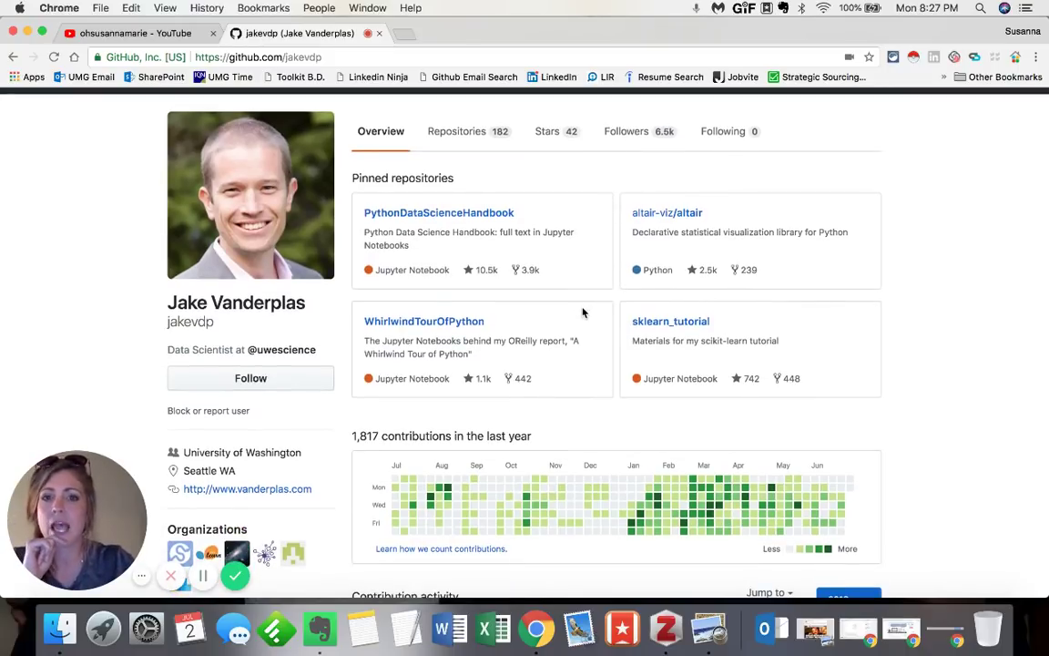
{"action": "scroll", "coordinate": [582, 312], "scroll_direction": "down", "scroll_amount": 5}
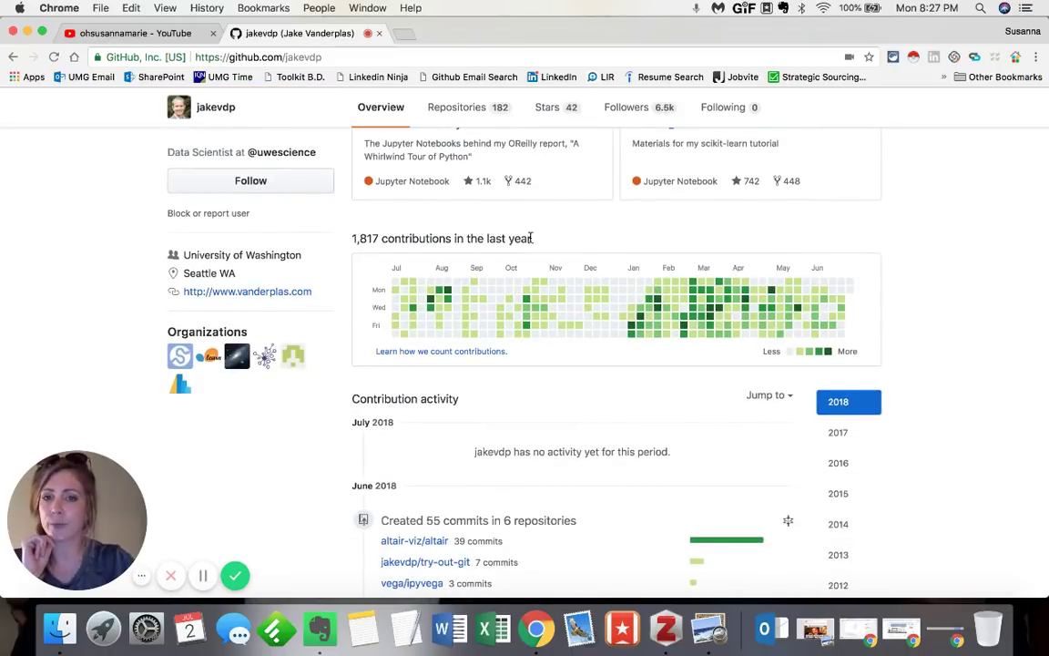
{"action": "scroll", "coordinate": [558, 226], "scroll_direction": "down", "scroll_amount": 1}
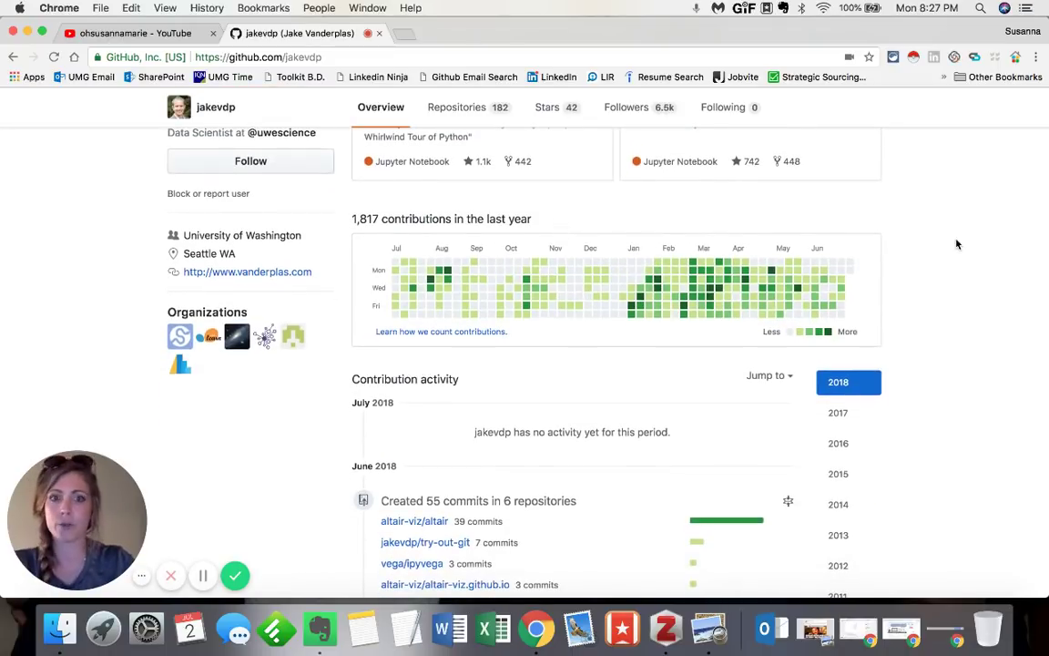
{"action": "scroll", "coordinate": [956, 245], "scroll_direction": "down", "scroll_amount": 1}
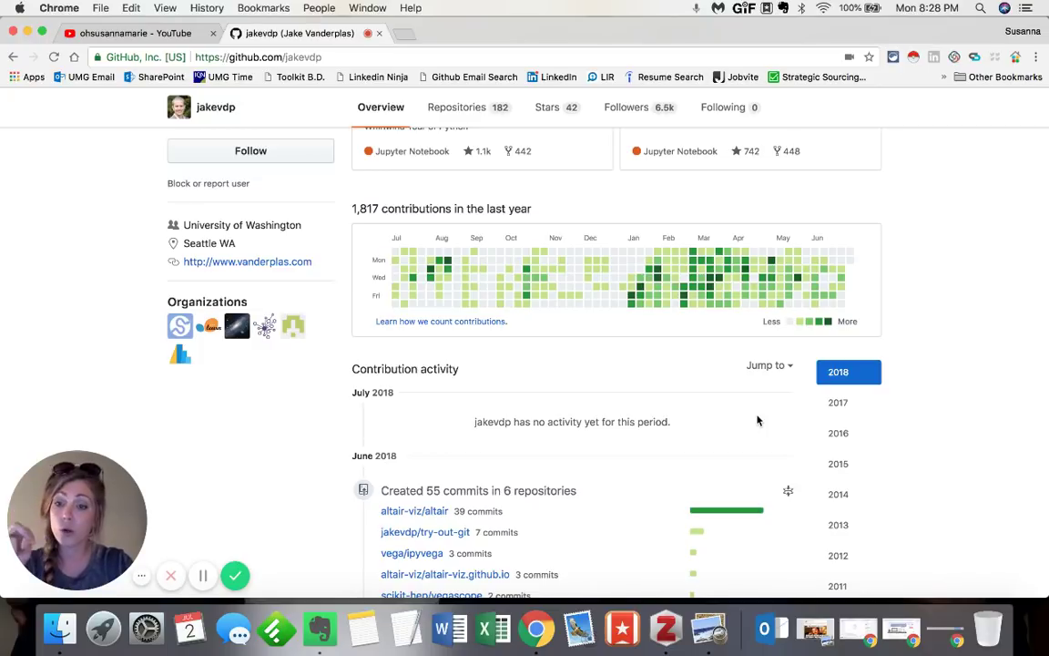
- Highlight the altair-viz/altair pull request line, then reach 'Opened 13 other pull requests'
{"action": "scroll", "coordinate": [757, 421], "scroll_direction": "down", "scroll_amount": 5}
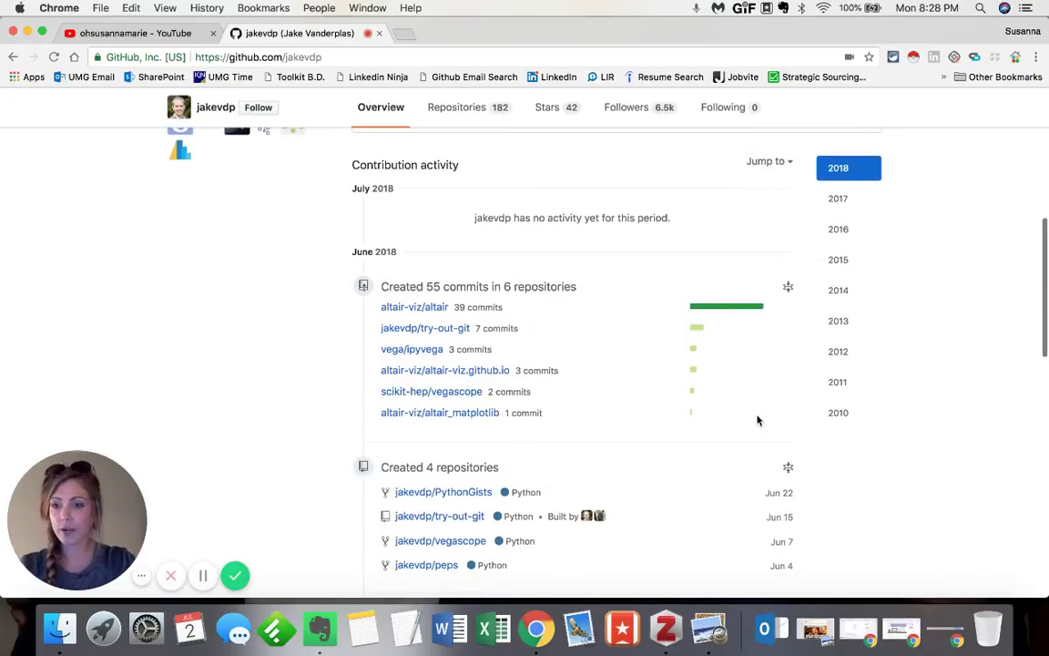
{"action": "scroll", "coordinate": [758, 419], "scroll_direction": "down", "scroll_amount": 5}
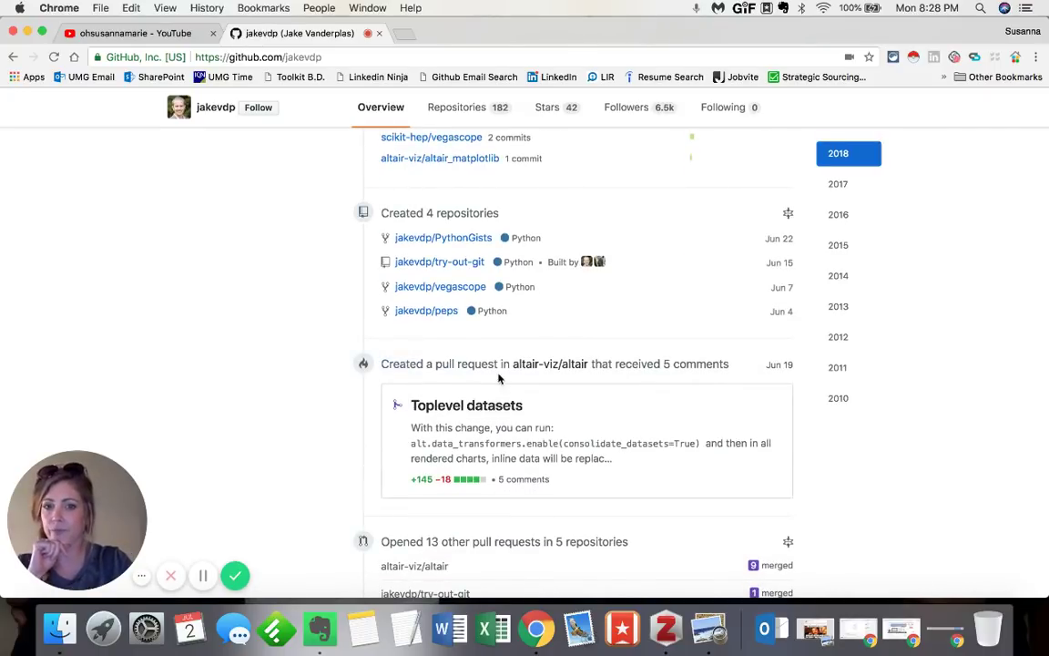
{"action": "triple_click", "coordinate": [721, 365]}
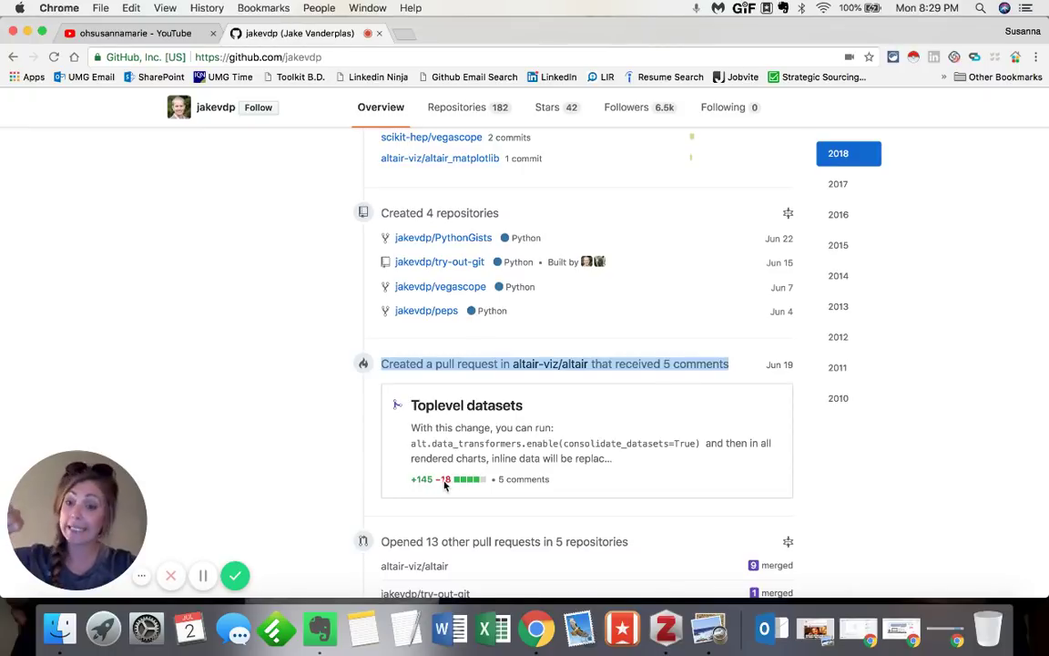
{"action": "left_click", "coordinate": [551, 474]}
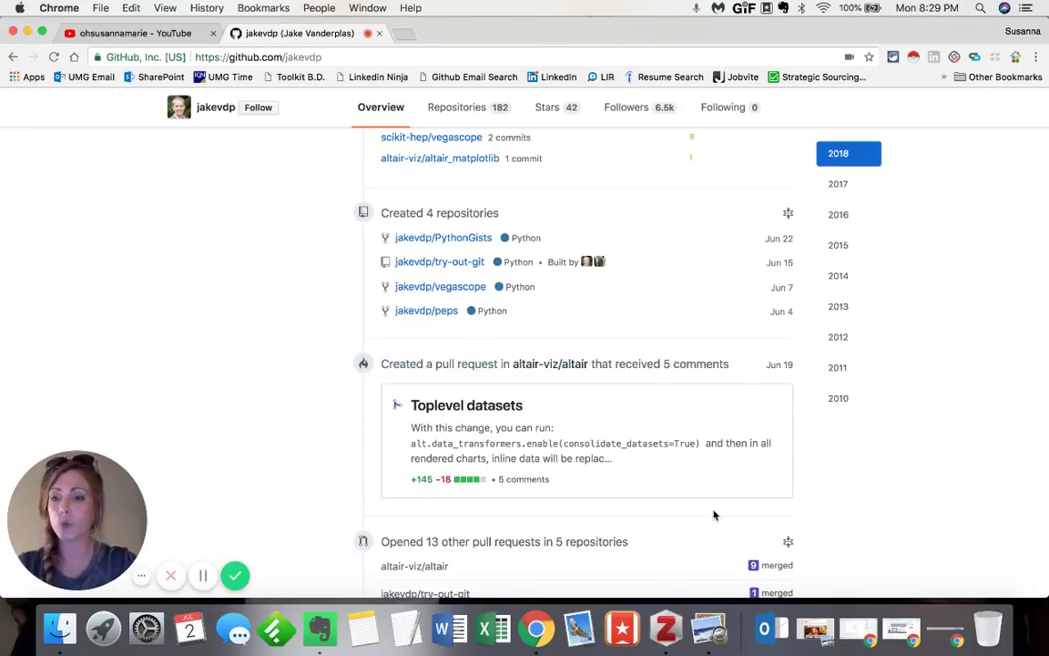
{"action": "scroll", "coordinate": [714, 515], "scroll_direction": "down", "scroll_amount": 1}
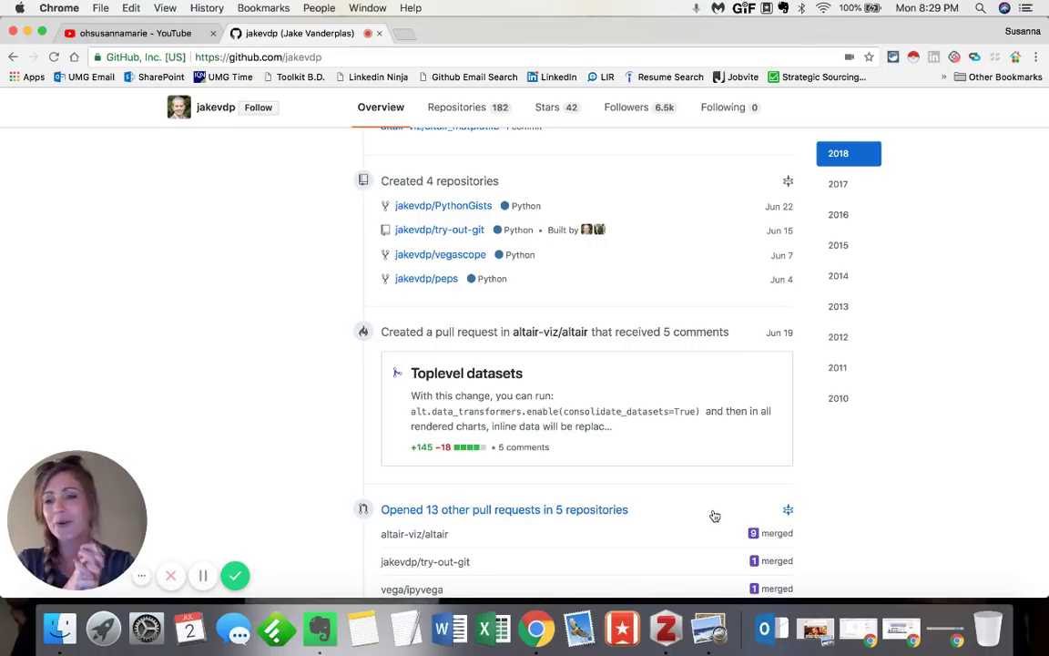
{"action": "scroll", "coordinate": [710, 497], "scroll_direction": "down", "scroll_amount": 2}
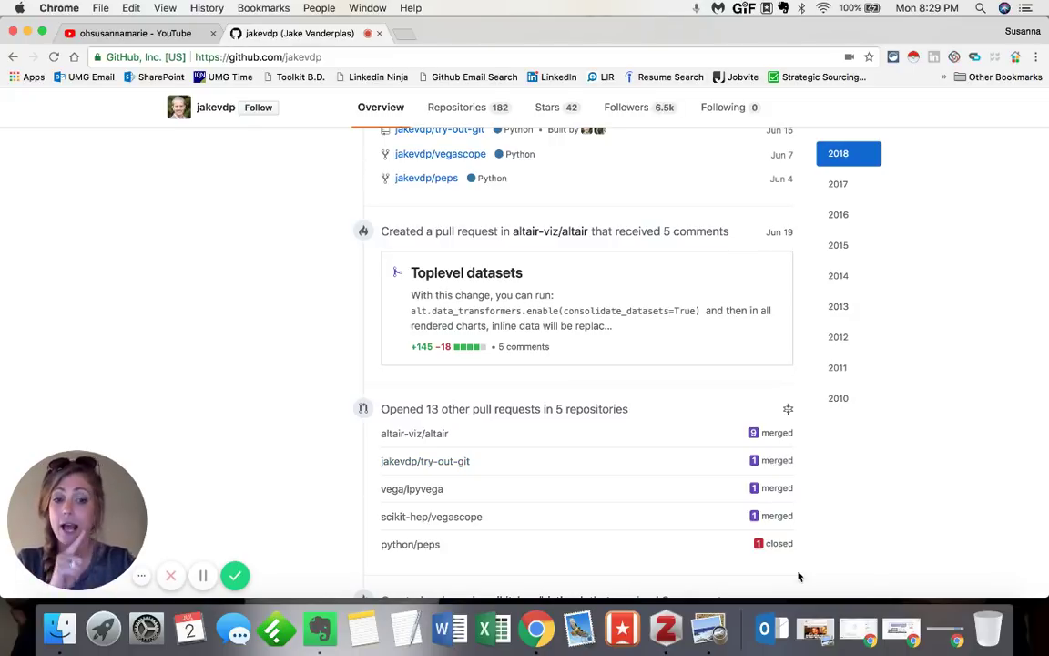
{"action": "left_click", "coordinate": [809, 632]}
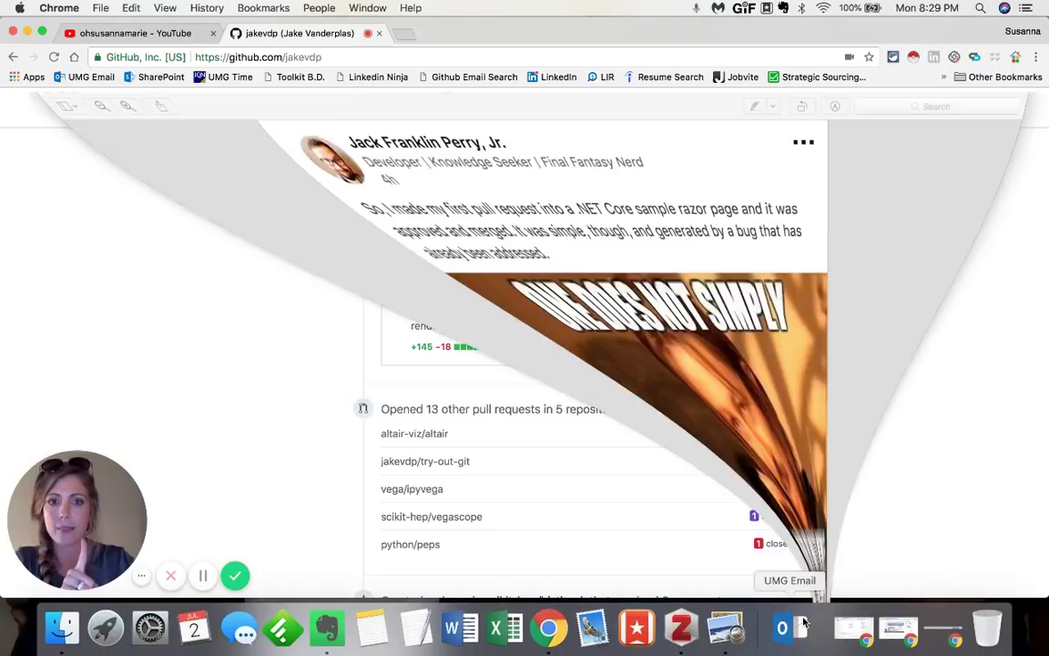
{"action": "scroll", "coordinate": [593, 338], "scroll_direction": "down", "scroll_amount": 2}
{"action": "scroll", "coordinate": [594, 338], "scroll_direction": "up", "scroll_amount": 3}
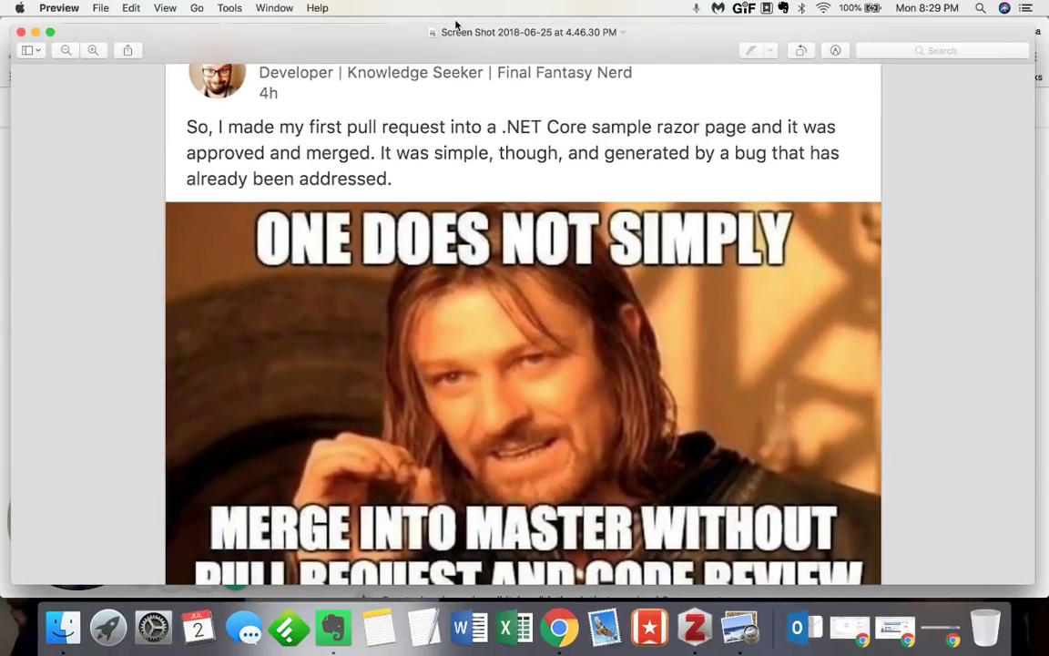
{"action": "left_click_drag", "start_coordinate": [413, 23], "coordinate": [411, 15]}
{"action": "scroll", "coordinate": [367, 147], "scroll_direction": "down", "scroll_amount": 1}
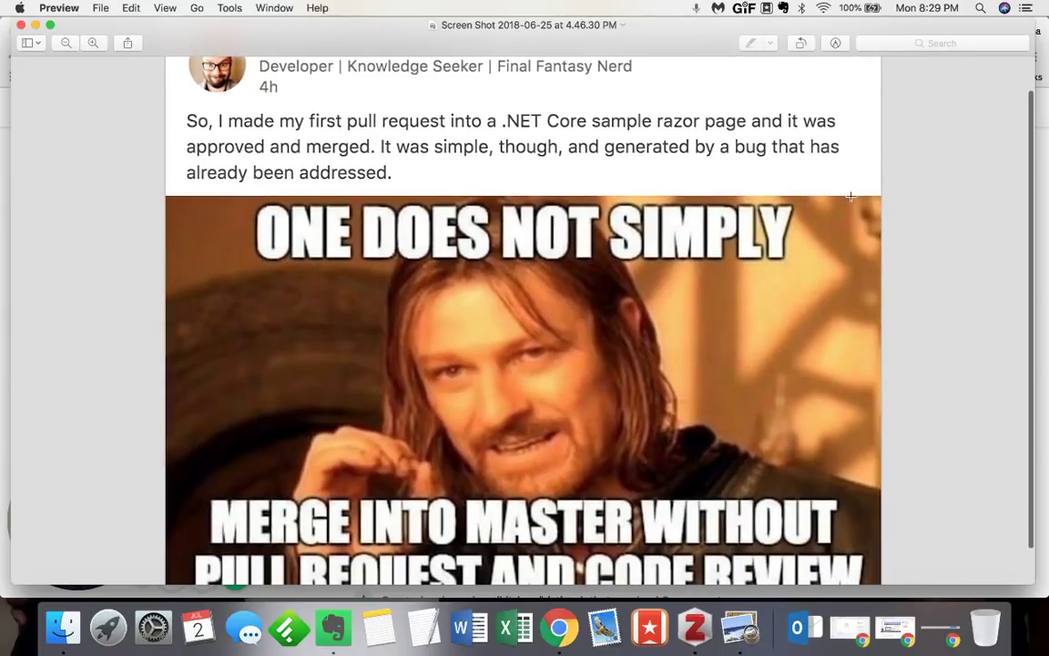
{"action": "scroll", "coordinate": [933, 321], "scroll_direction": "down", "scroll_amount": 3}
{"action": "scroll", "coordinate": [933, 314], "scroll_direction": "down", "scroll_amount": 1}
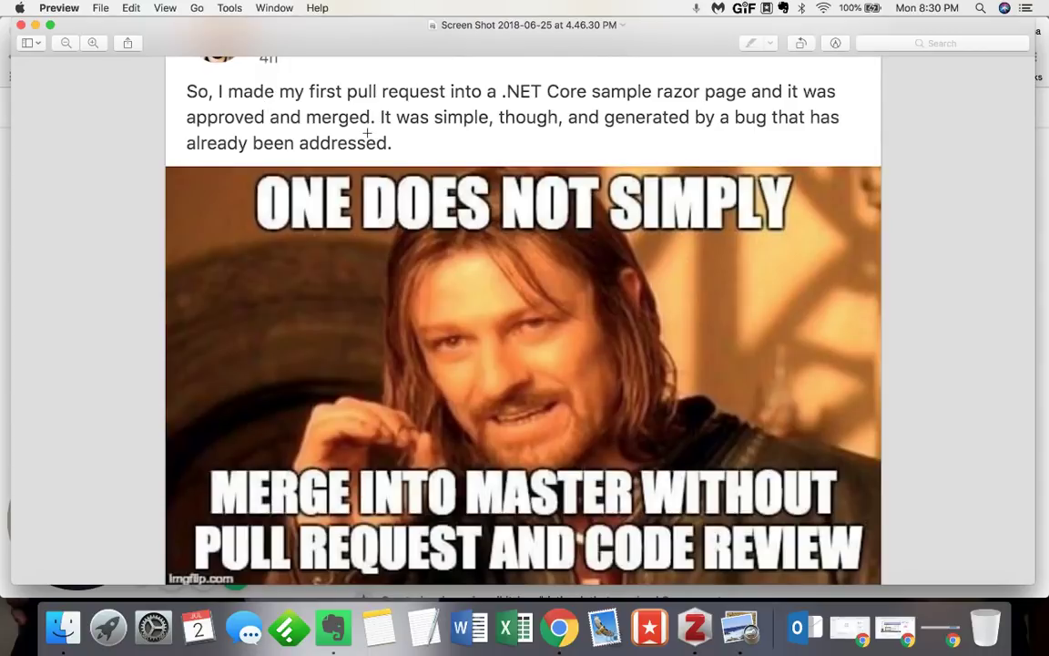
{"action": "key", "text": "super+p"}
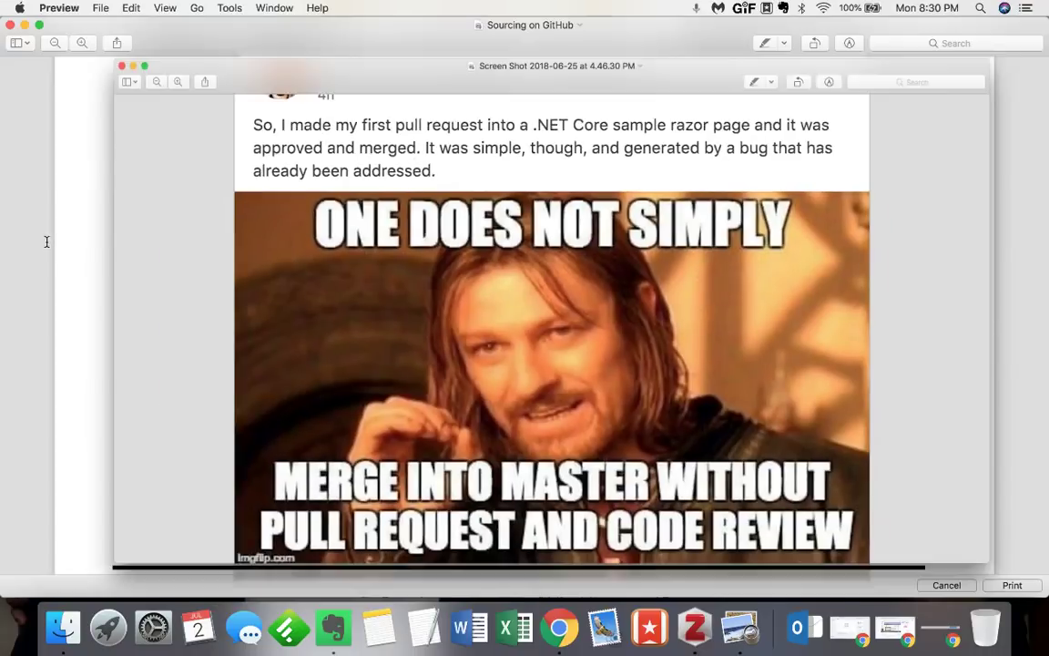
{"action": "key", "text": "super+m"}
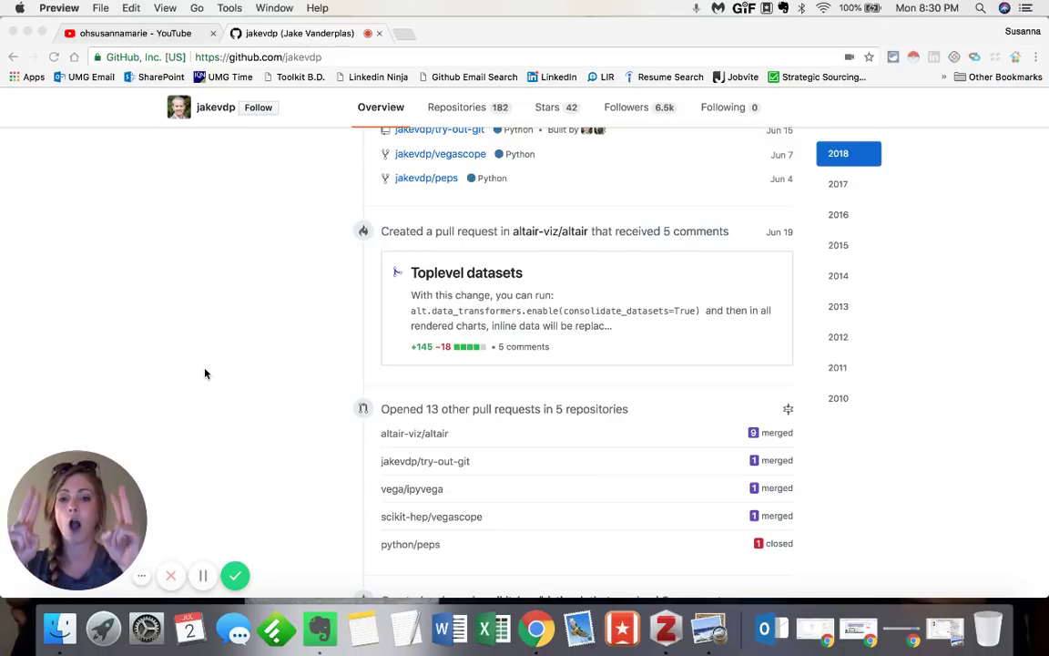
- Enable the GitHub Hovercard extension via Extensity and reload the profile
{"action": "scroll", "coordinate": [205, 373], "scroll_direction": "up", "scroll_amount": 10}
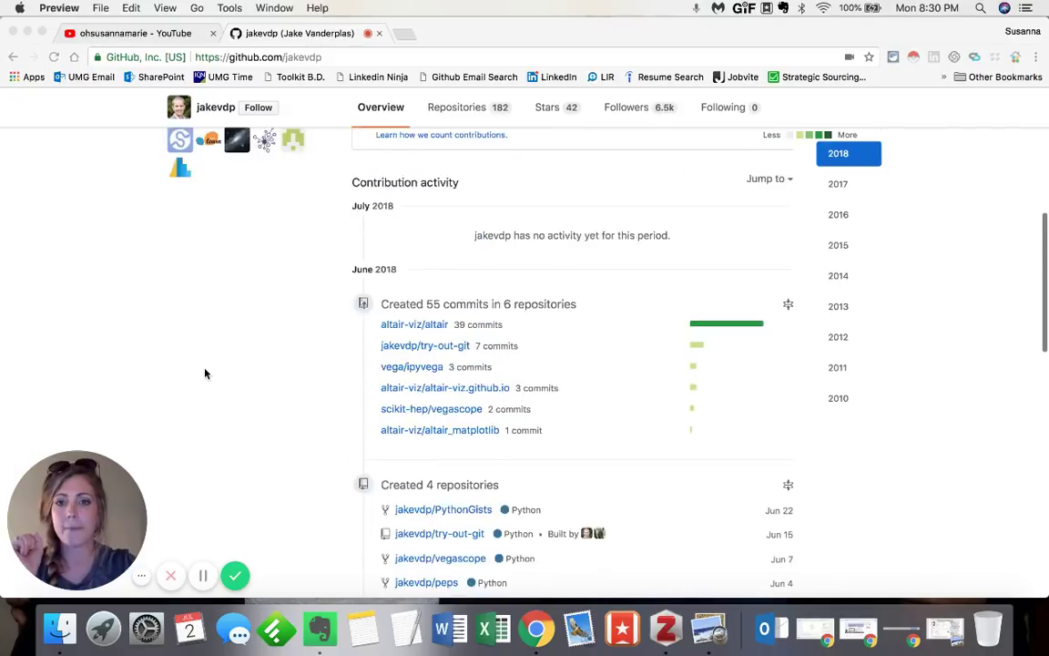
{"action": "left_click", "coordinate": [460, 390]}
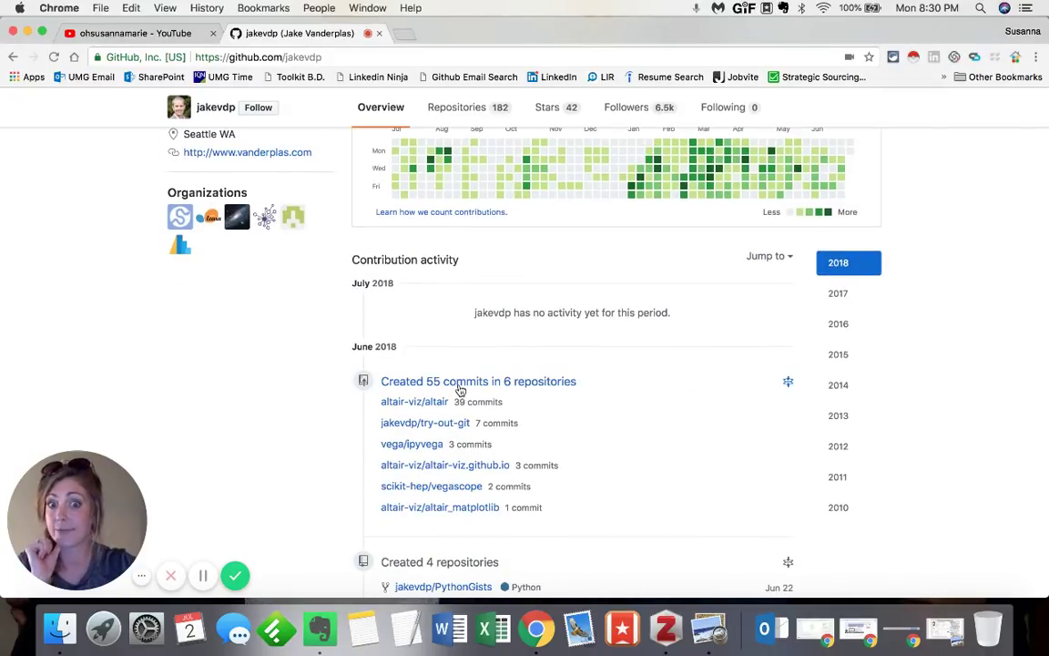
{"action": "scroll", "coordinate": [878, 339], "scroll_direction": "up", "scroll_amount": 5}
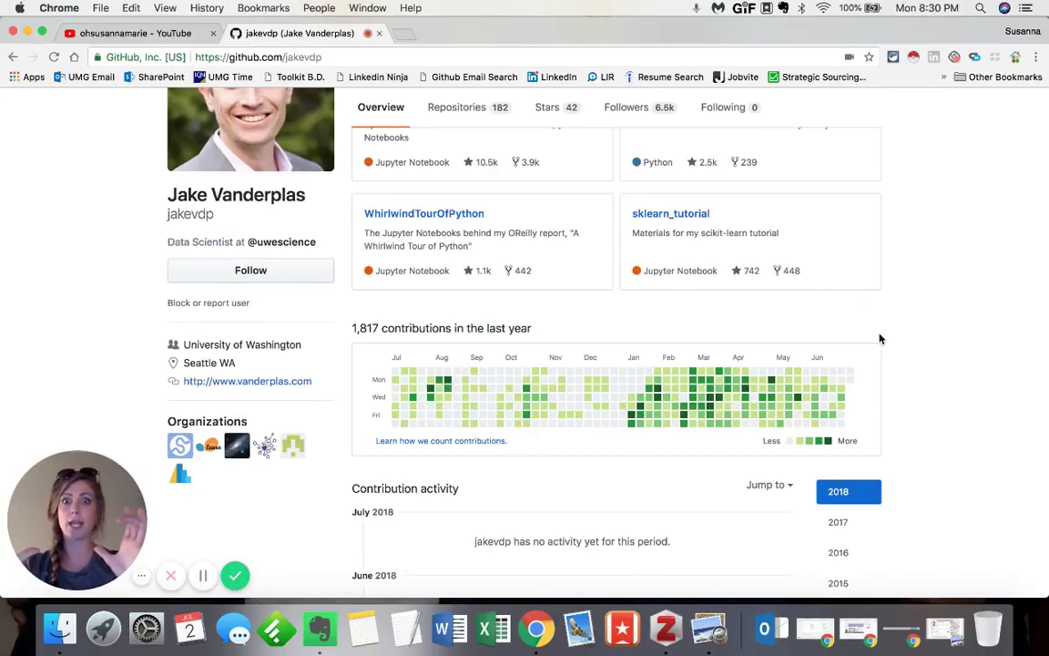
{"action": "scroll", "coordinate": [880, 338], "scroll_direction": "up", "scroll_amount": 3}
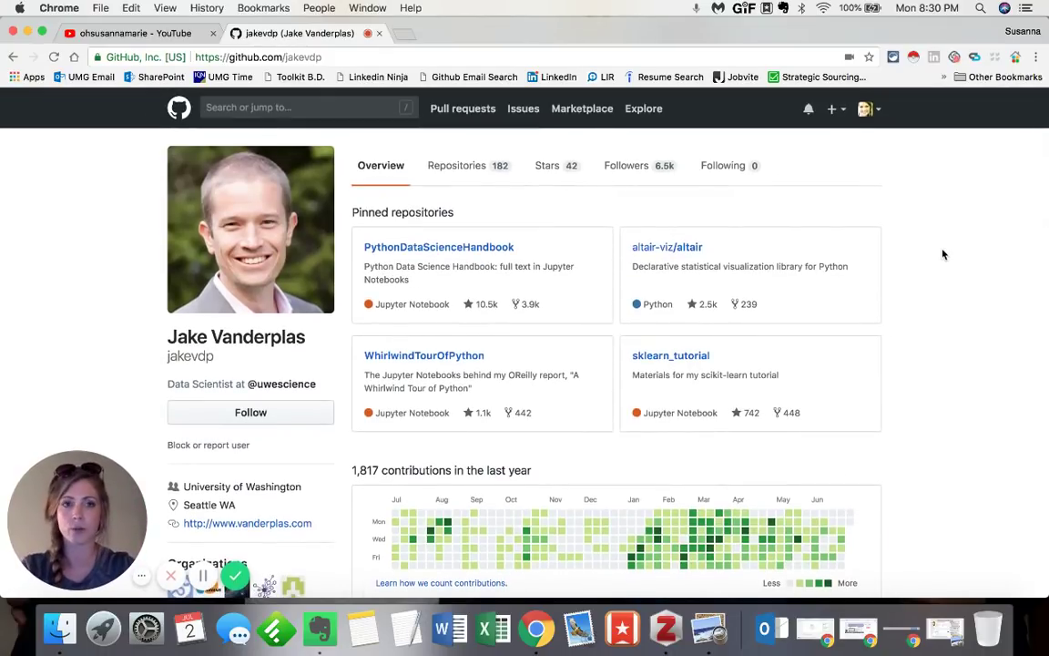
{"action": "left_click", "coordinate": [893, 58]}
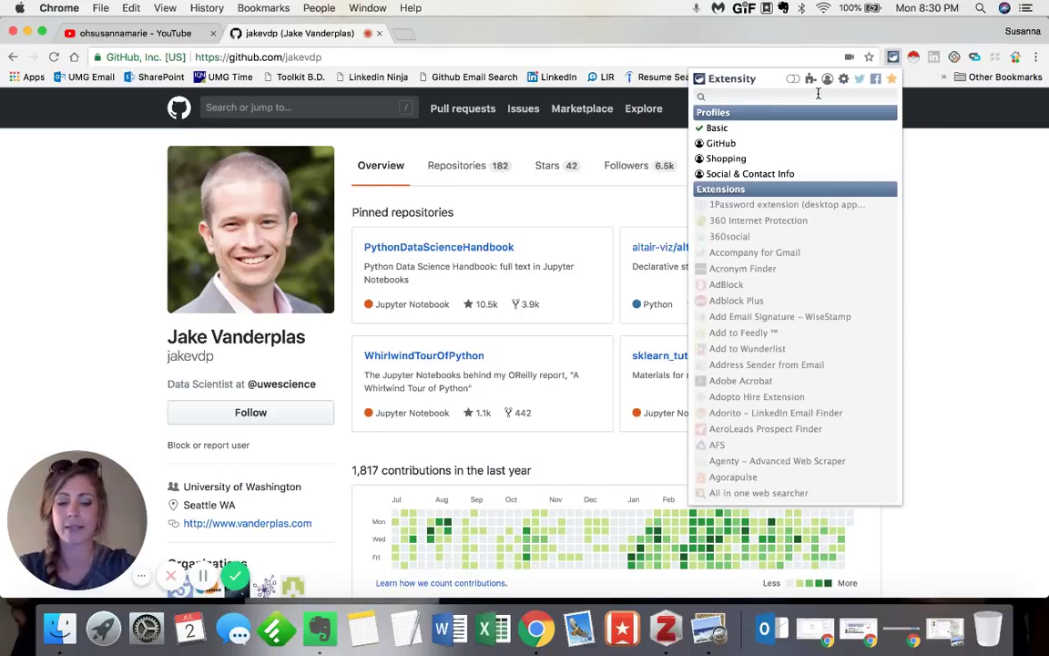
{"action": "type", "text": "hover"}
{"action": "left_click", "coordinate": [783, 128]}
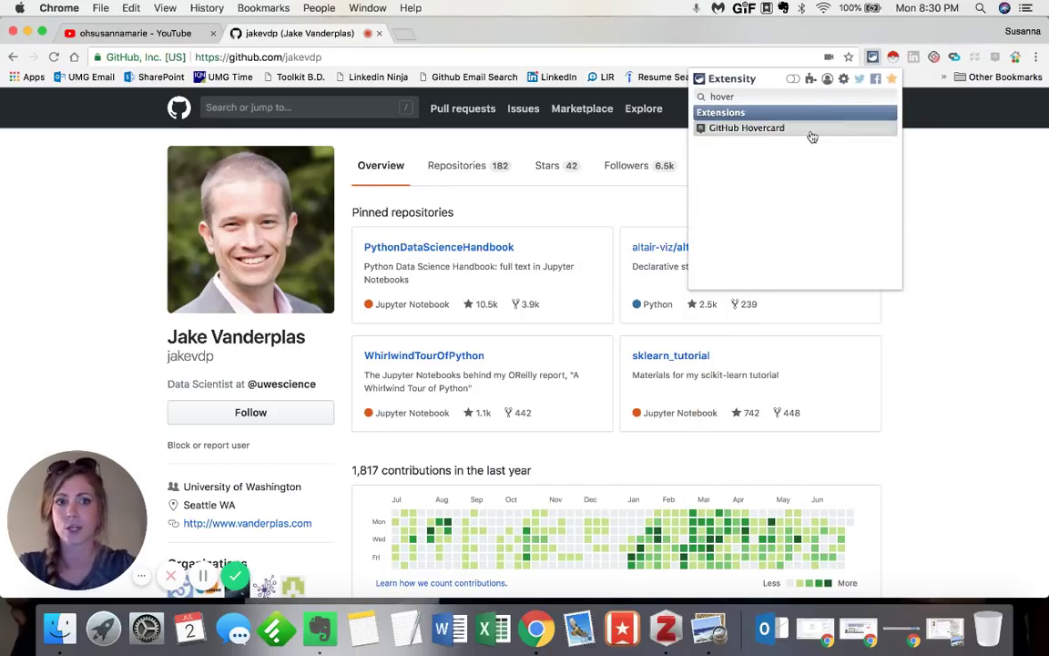
{"action": "left_click", "coordinate": [981, 261]}
{"action": "key", "text": "super+r"}
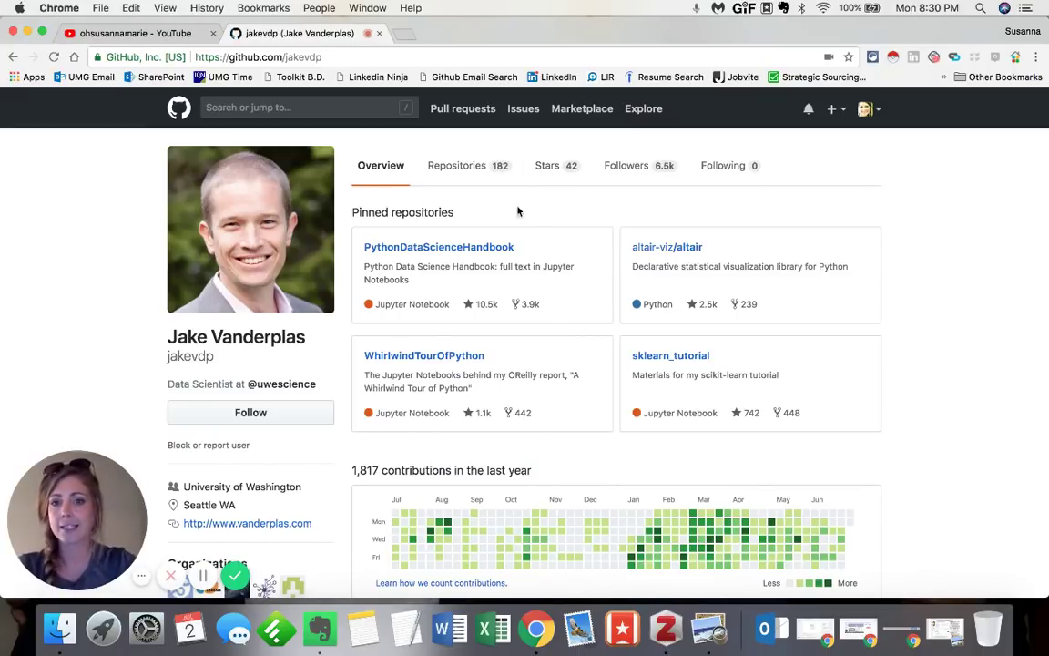
- Preview the PythonDataScienceHandbook pinned repository's stars, forks and README with the hovercard
{"action": "left_click", "coordinate": [420, 249], "text": "super"}
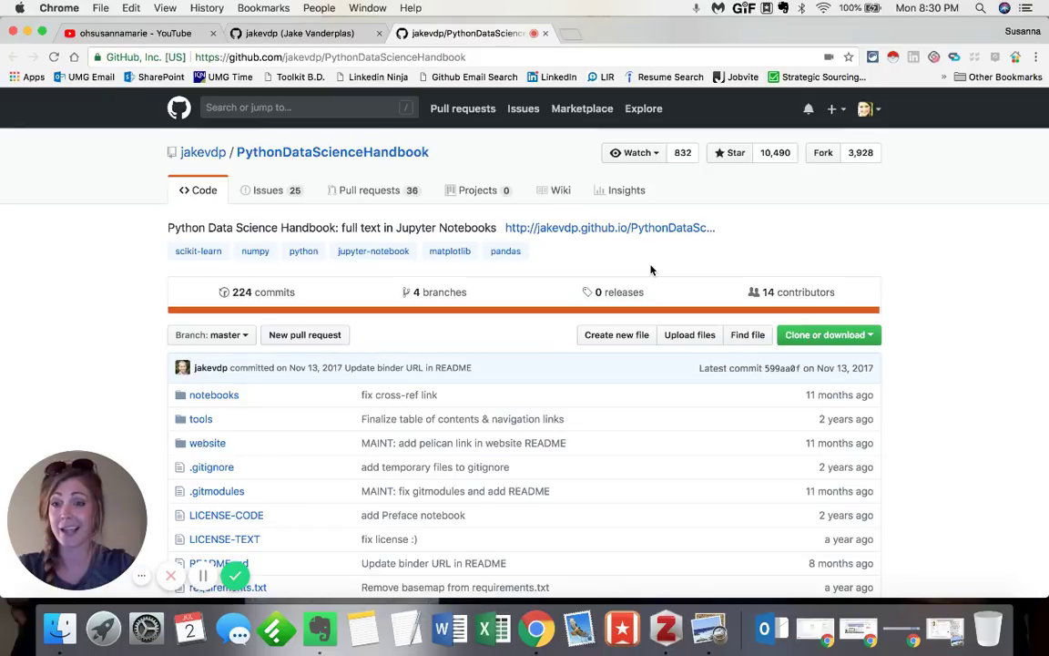
{"action": "scroll", "coordinate": [651, 270], "scroll_direction": "down", "scroll_amount": 5}
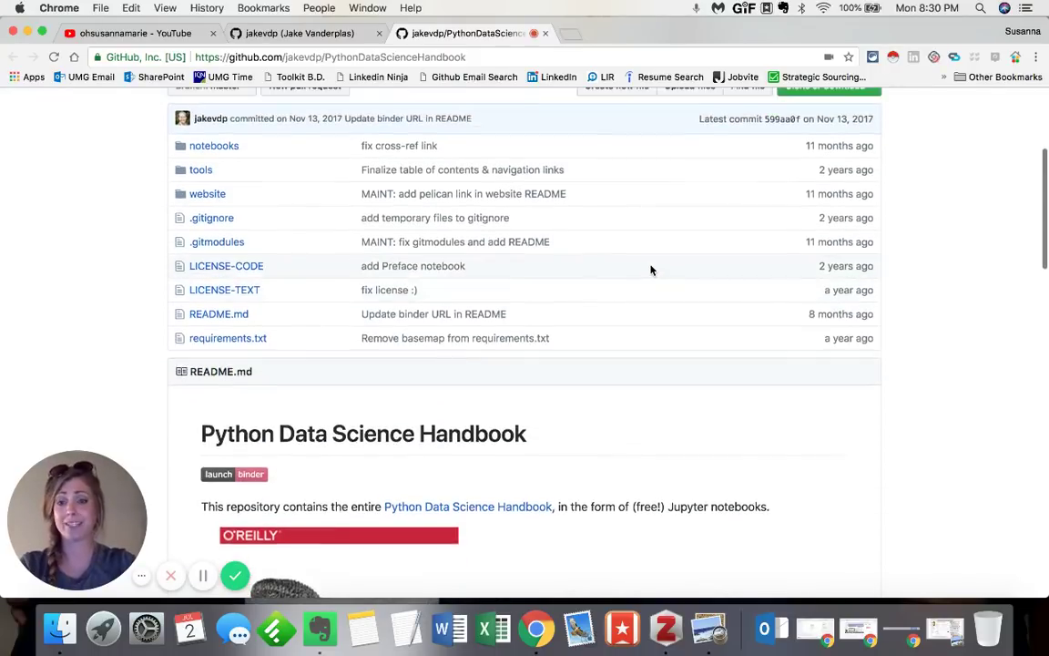
{"action": "scroll", "coordinate": [651, 269], "scroll_direction": "up", "scroll_amount": 5}
{"action": "key", "text": "super+w"}
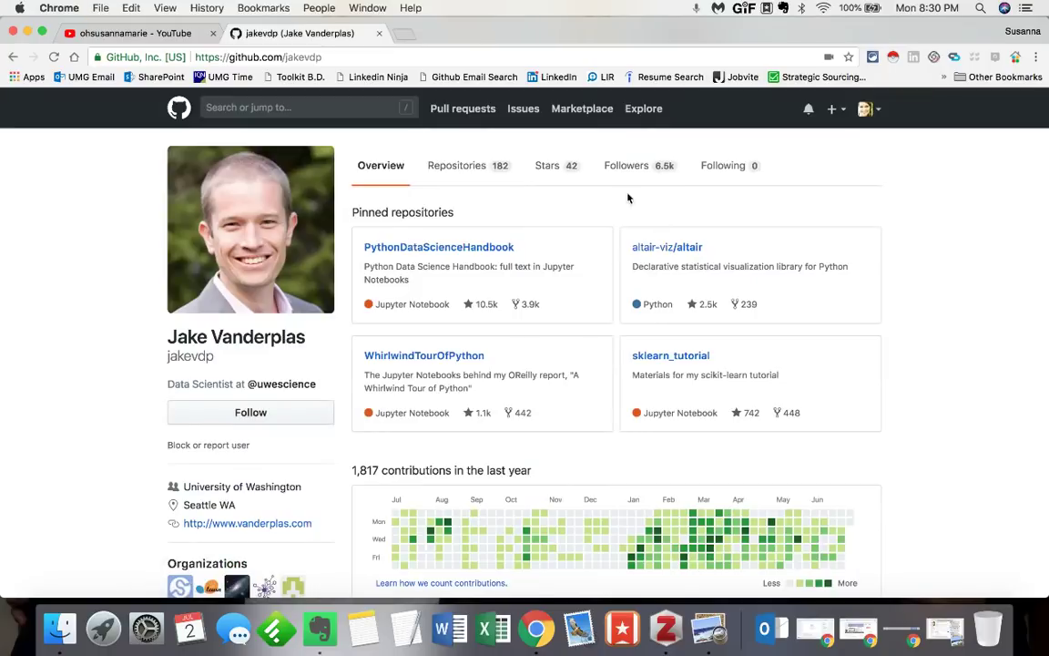
{"action": "left_click", "coordinate": [446, 248]}
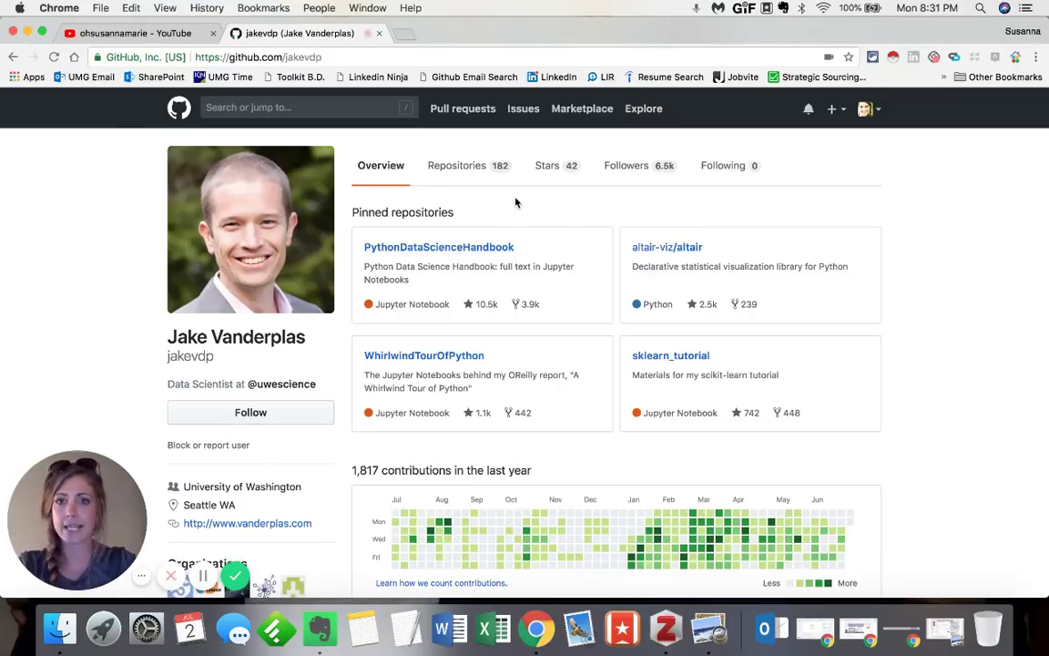
{"action": "mouse_move", "coordinate": [469, 251]}
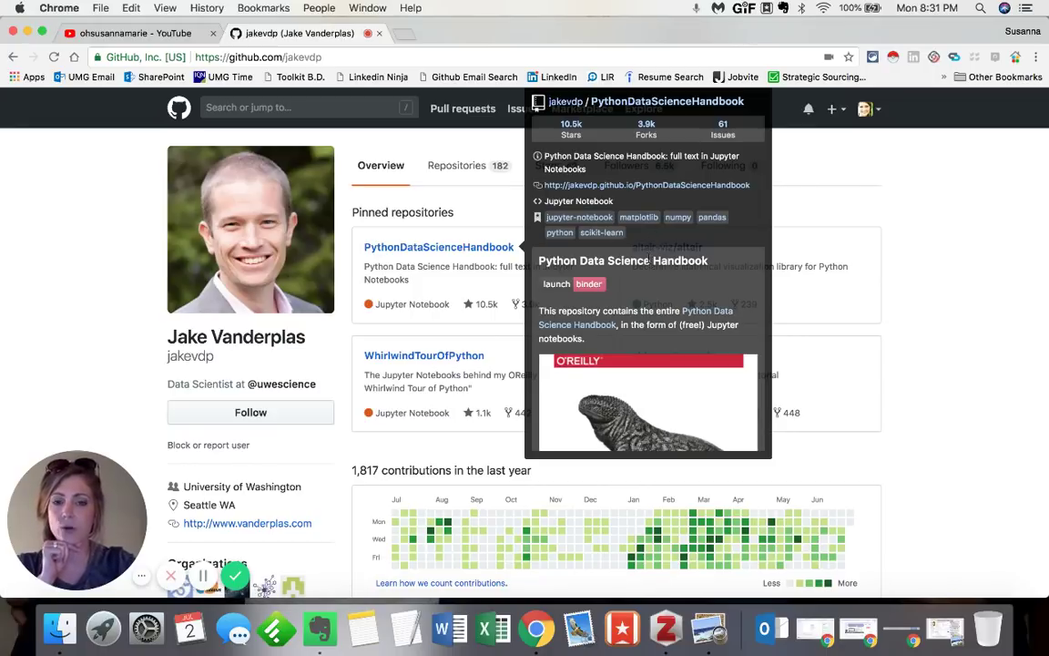
{"action": "scroll", "coordinate": [648, 300], "scroll_direction": "down", "scroll_amount": 5}
{"action": "scroll", "coordinate": [648, 305], "scroll_direction": "down", "scroll_amount": 3}
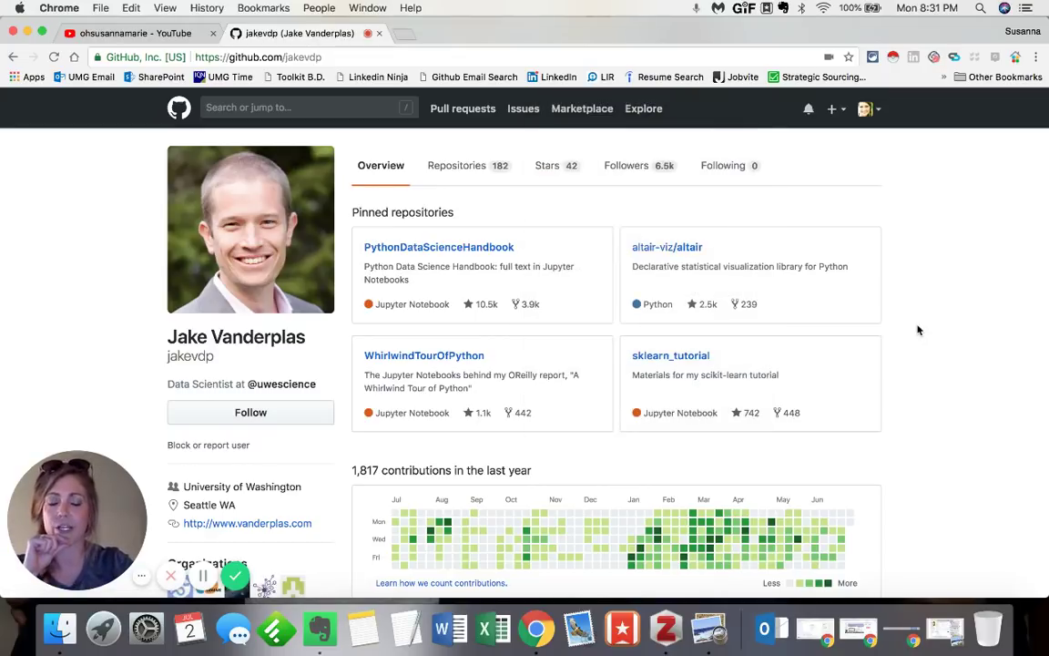
- Enable the Github User Rank extension by searching 'user' in Extensity
{"action": "left_click", "coordinate": [872, 58]}
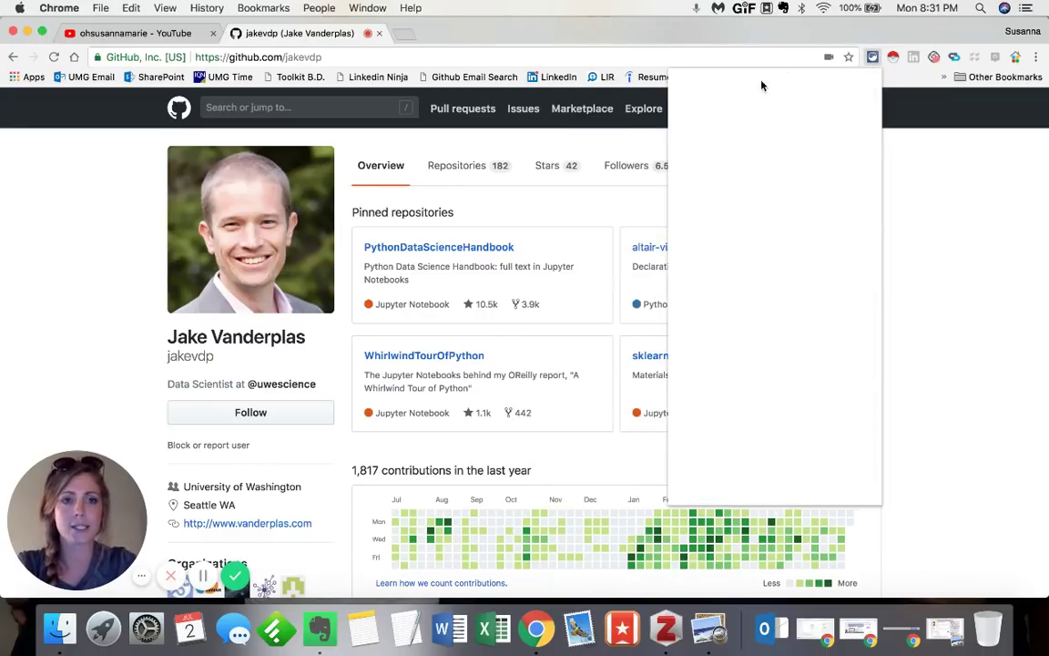
{"action": "type", "text": "user"}
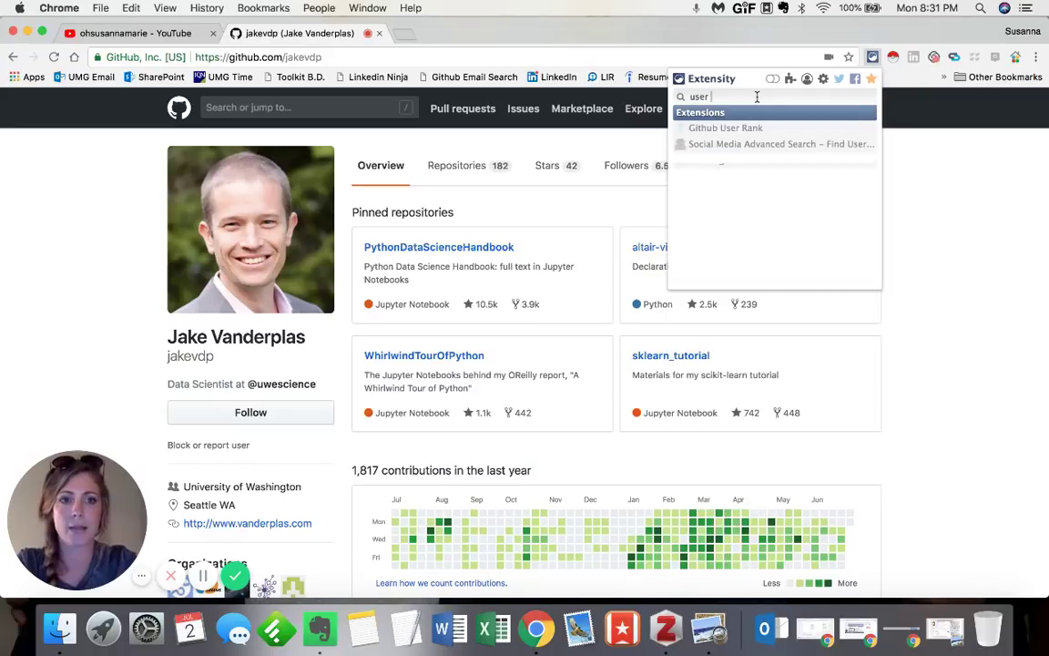
{"action": "left_click", "coordinate": [726, 130]}
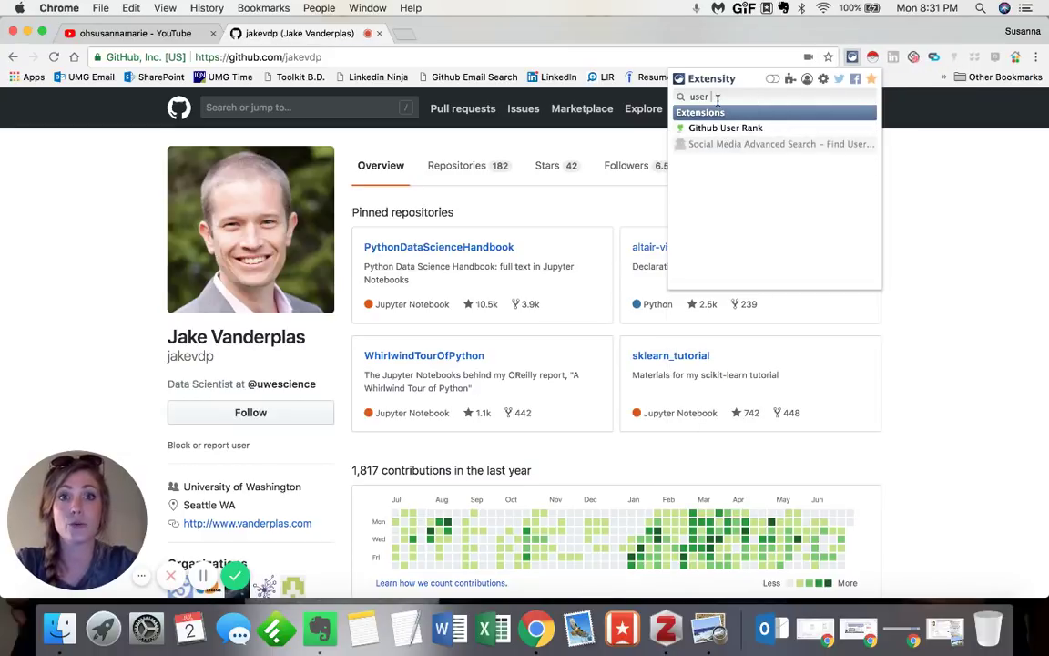
- Search 'octo' and enable the OctoHR extension for contact info
{"action": "type", "text": "co"}
{"action": "key", "text": "cmd+a"}
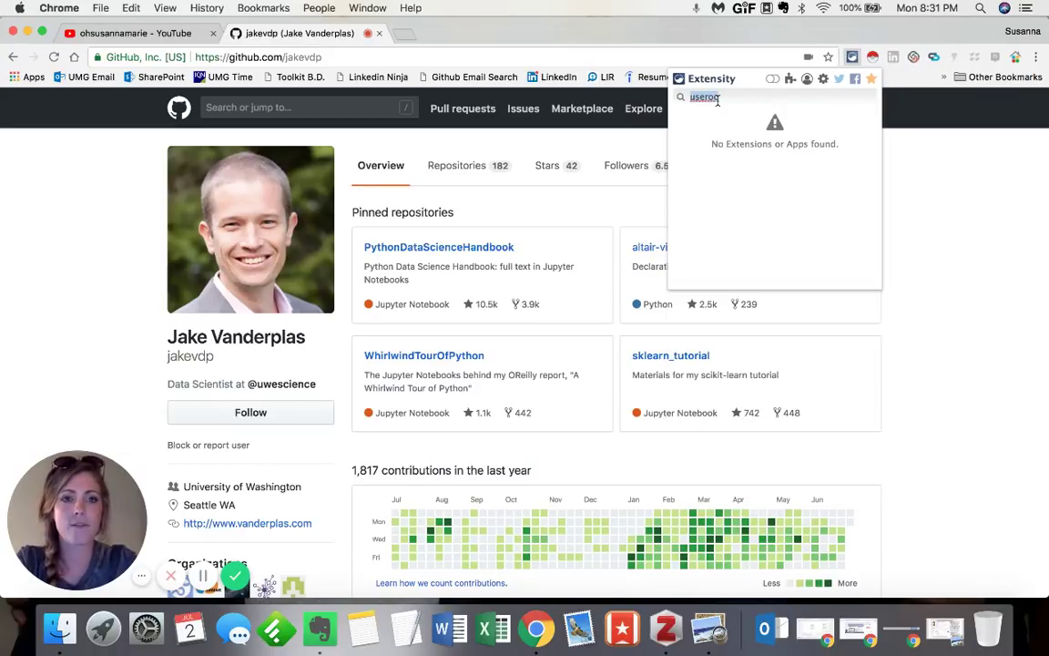
{"action": "type", "text": "coc"}
{"action": "key", "text": "BackSpace"}
{"action": "key", "text": "BackSpace"}
{"action": "key", "text": "BackSpace"}
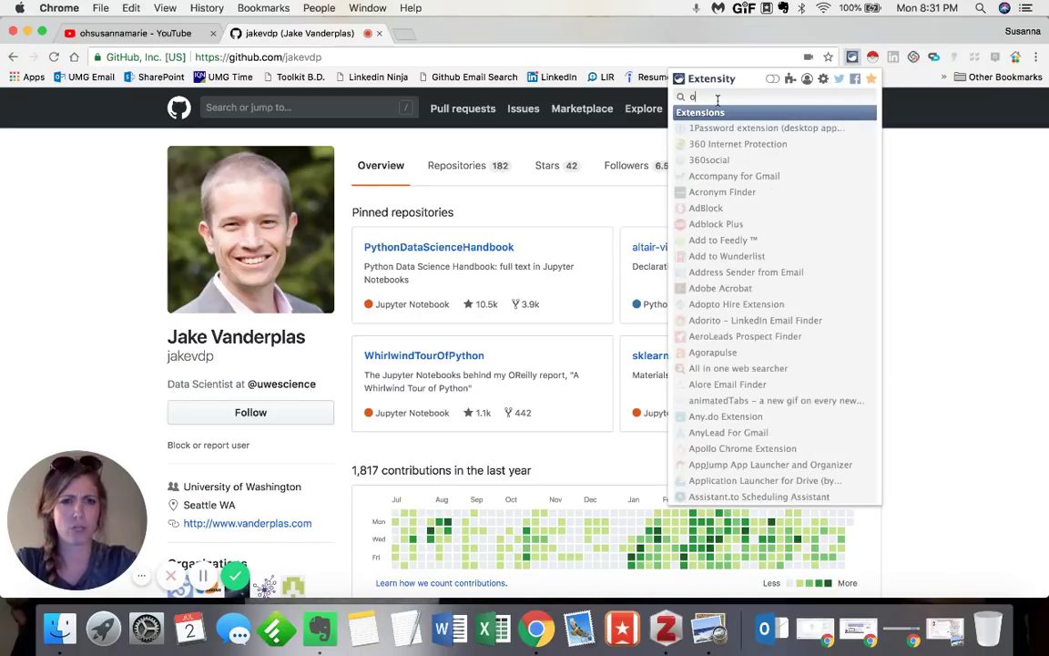
{"action": "type", "text": "octo"}
{"action": "left_click", "coordinate": [707, 130]}
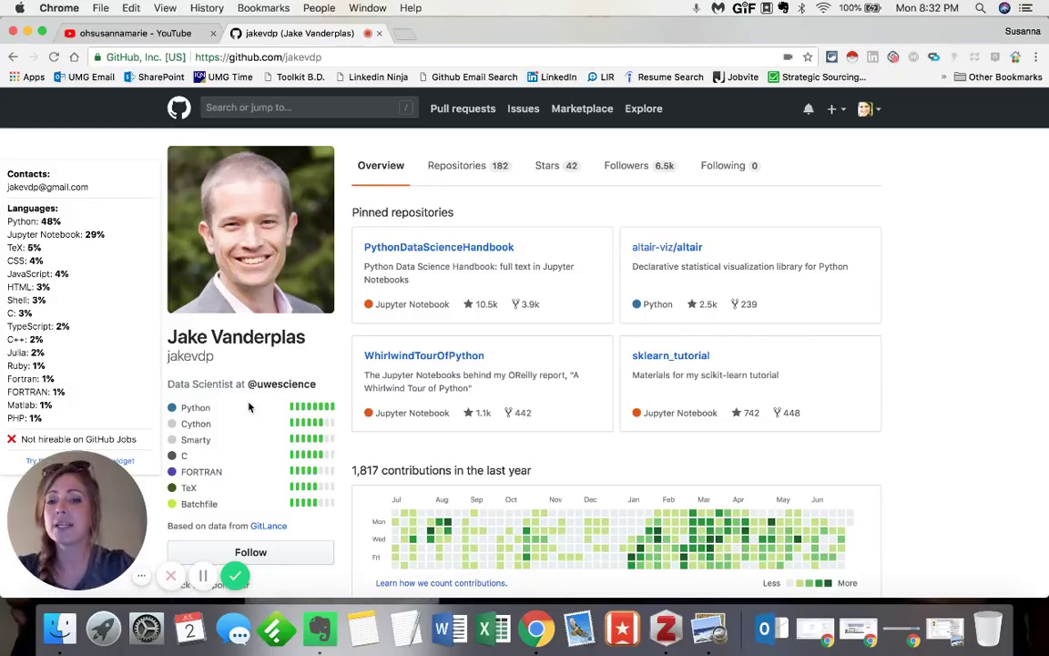
{"action": "scroll", "coordinate": [309, 391], "scroll_direction": "down", "scroll_amount": 2}
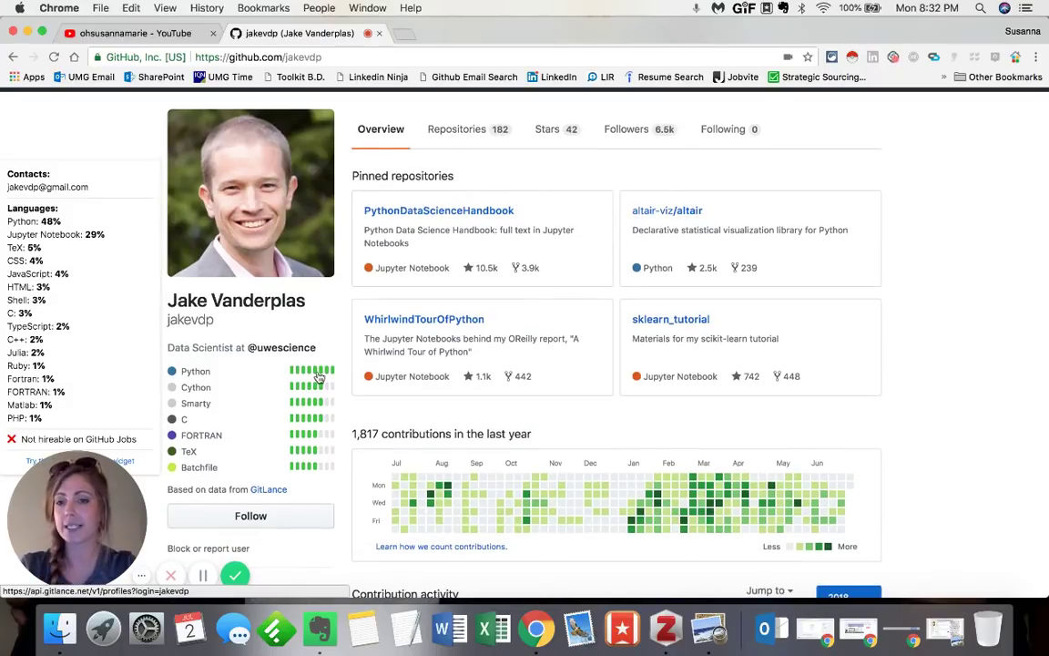
{"action": "mouse_move", "coordinate": [319, 378]}
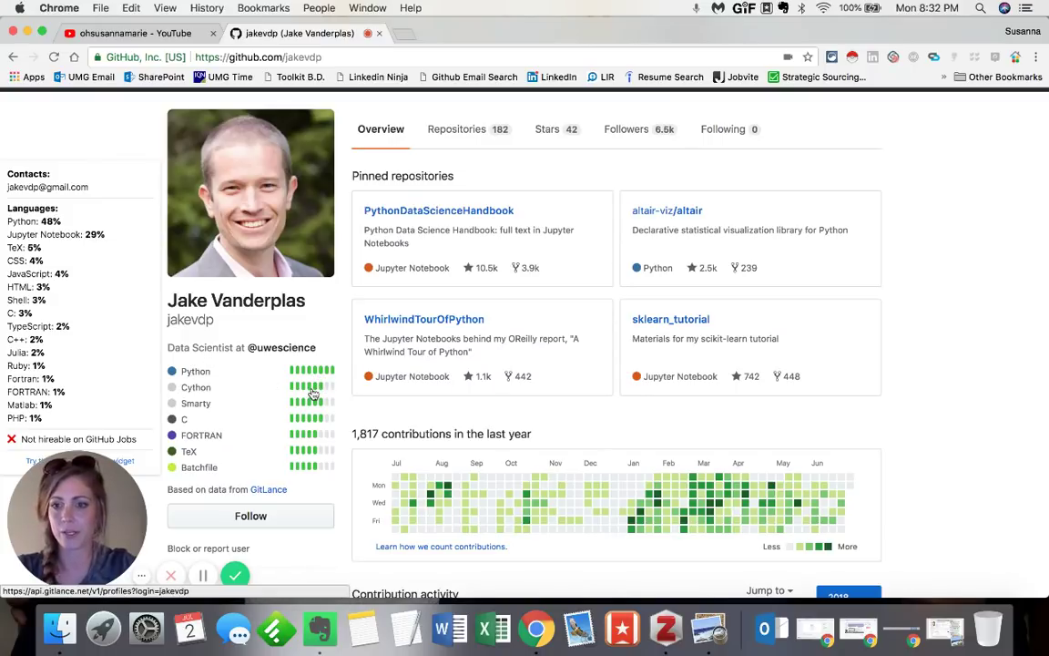
{"action": "mouse_move", "coordinate": [313, 392]}
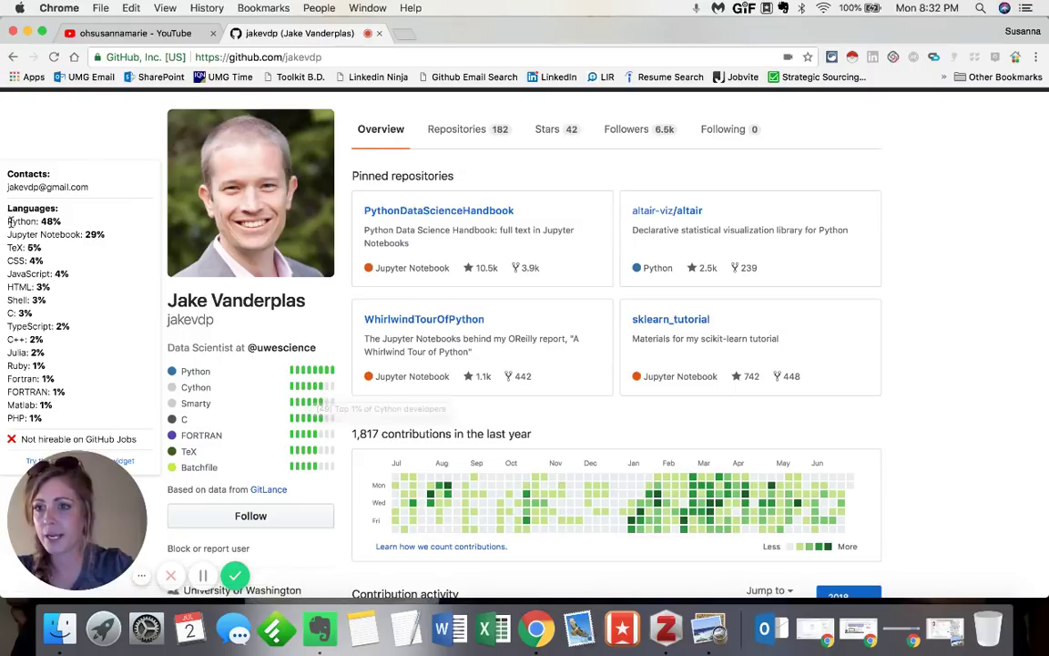
{"action": "left_click_drag", "start_coordinate": [7, 222], "coordinate": [74, 225]}
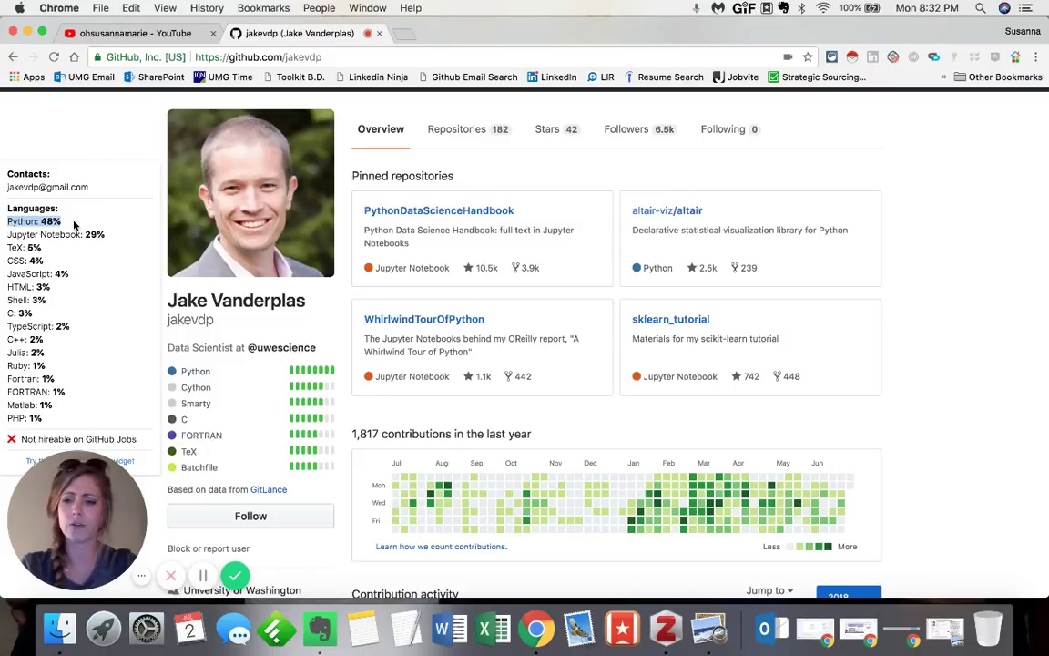
{"action": "left_click", "coordinate": [76, 226]}
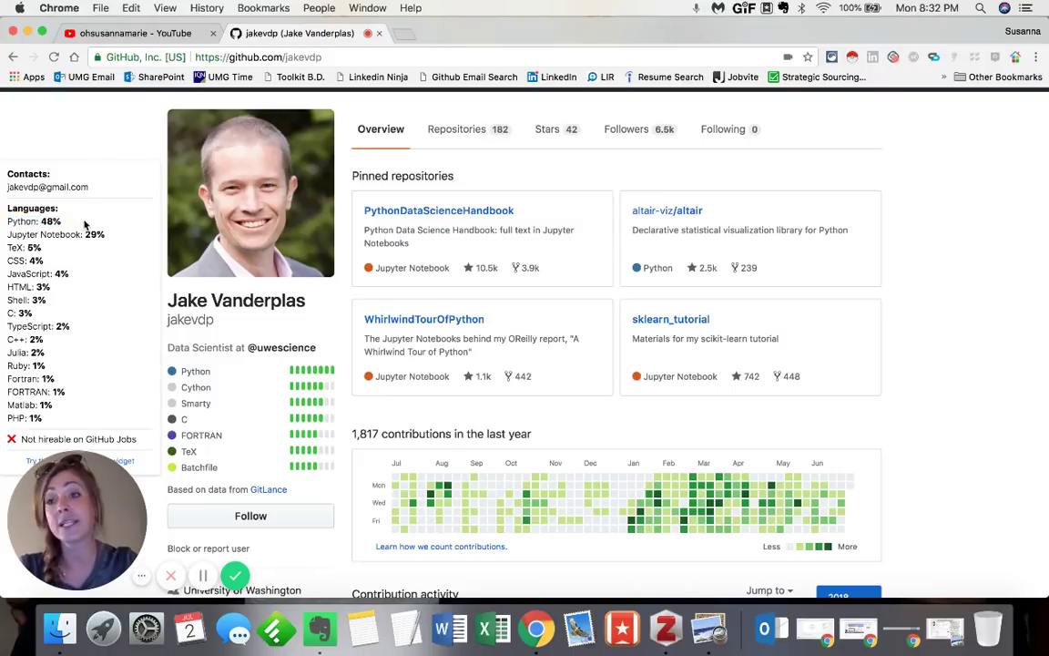
{"action": "left_click_drag", "start_coordinate": [83, 225], "coordinate": [8, 221]}
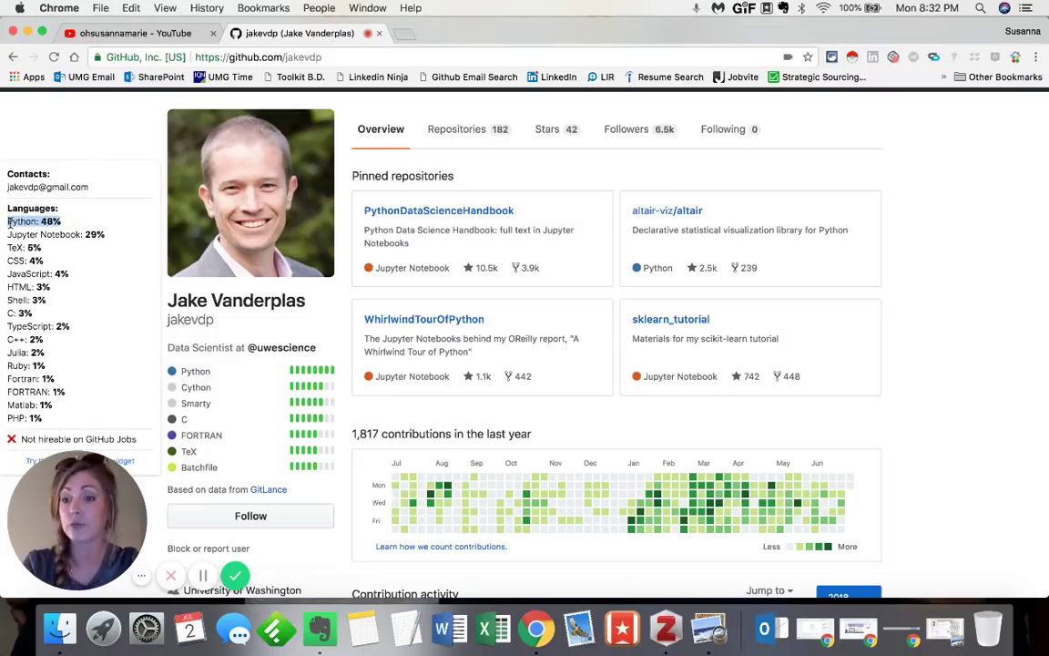
{"action": "left_click", "coordinate": [9, 225]}
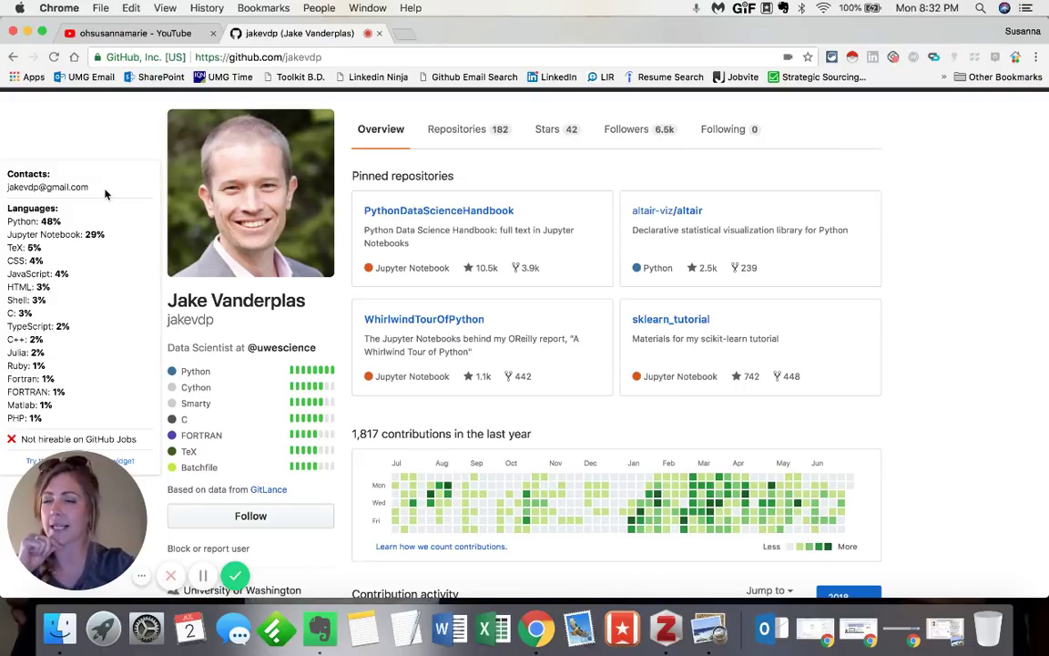
{"action": "left_click_drag", "start_coordinate": [91, 187], "coordinate": [3, 193]}
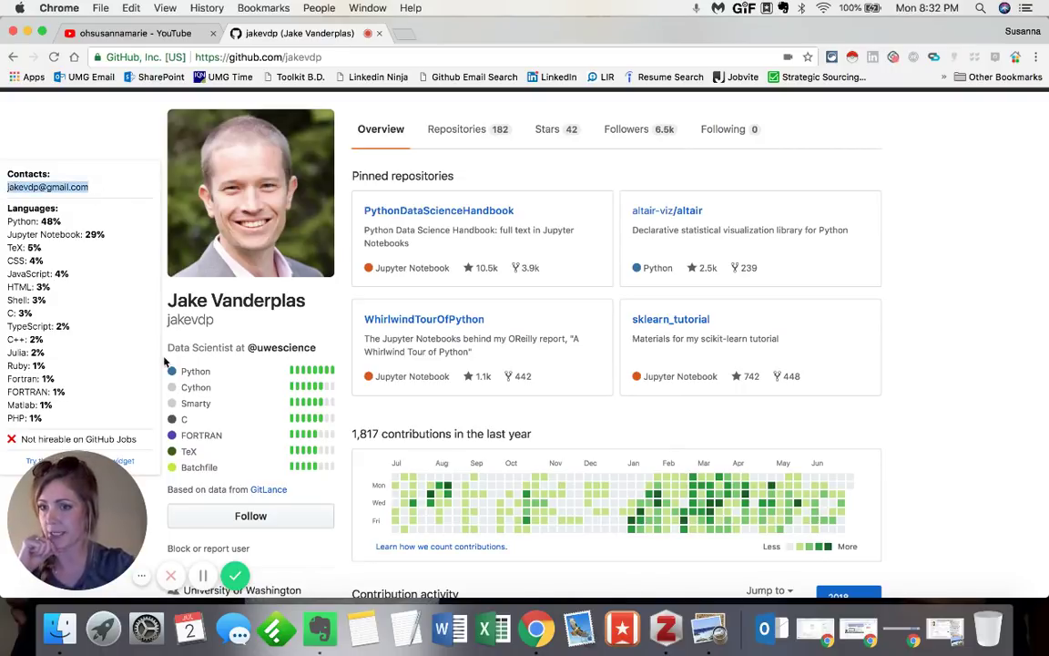
{"action": "left_click_drag", "start_coordinate": [137, 439], "coordinate": [20, 439]}
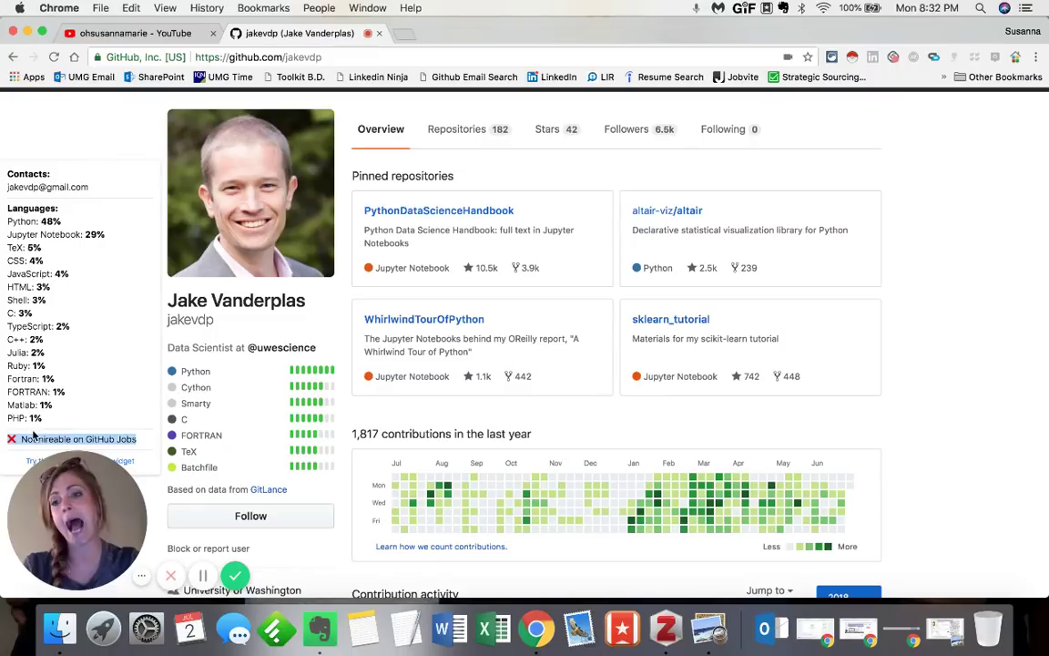
{"action": "left_click", "coordinate": [100, 380]}
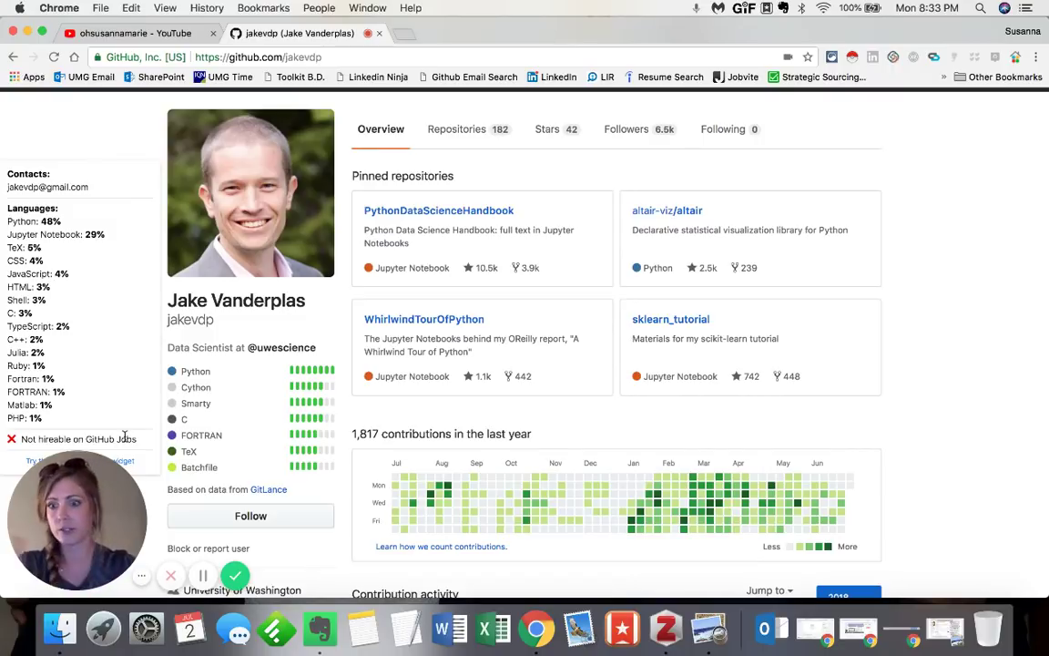
{"action": "key", "text": "super+t"}
{"action": "type", "text": "octohunt.com"}
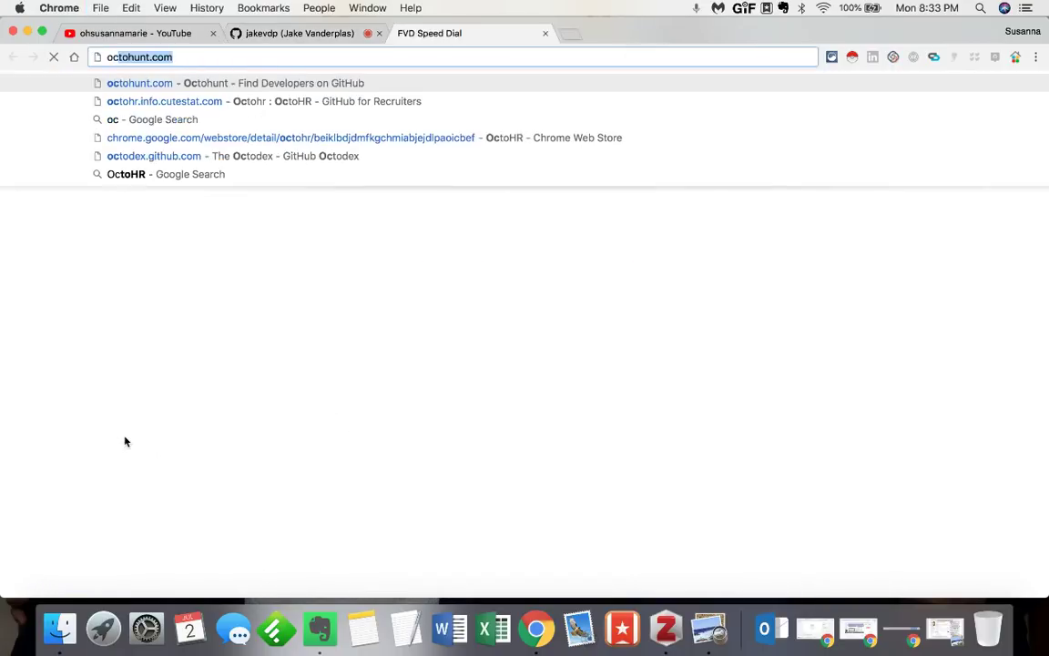
{"action": "key", "text": "Return"}
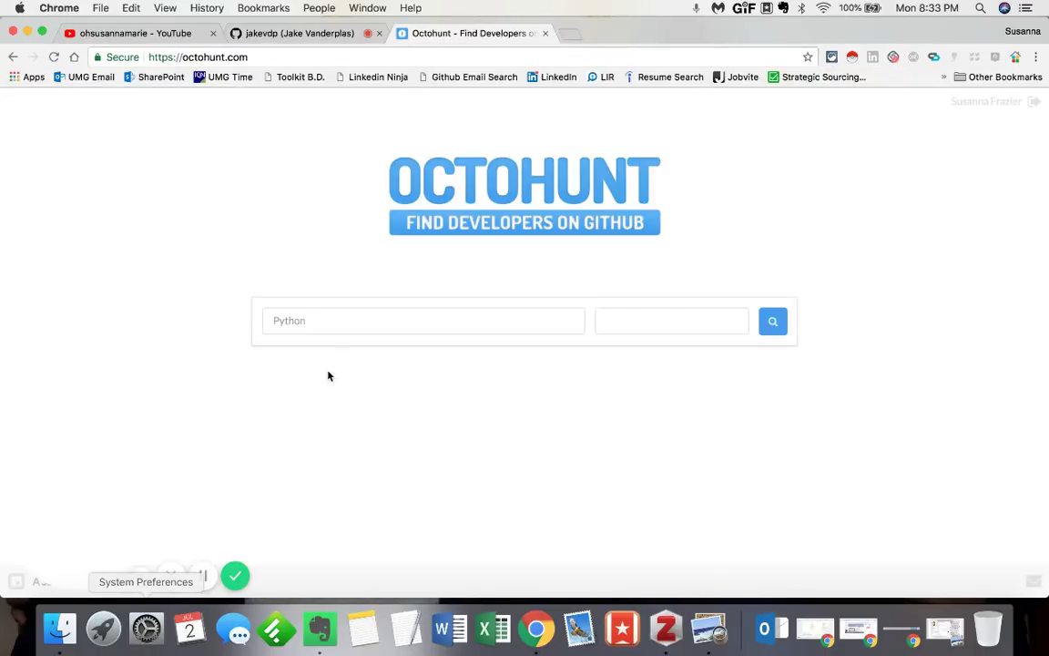
{"action": "left_click", "coordinate": [316, 322]}
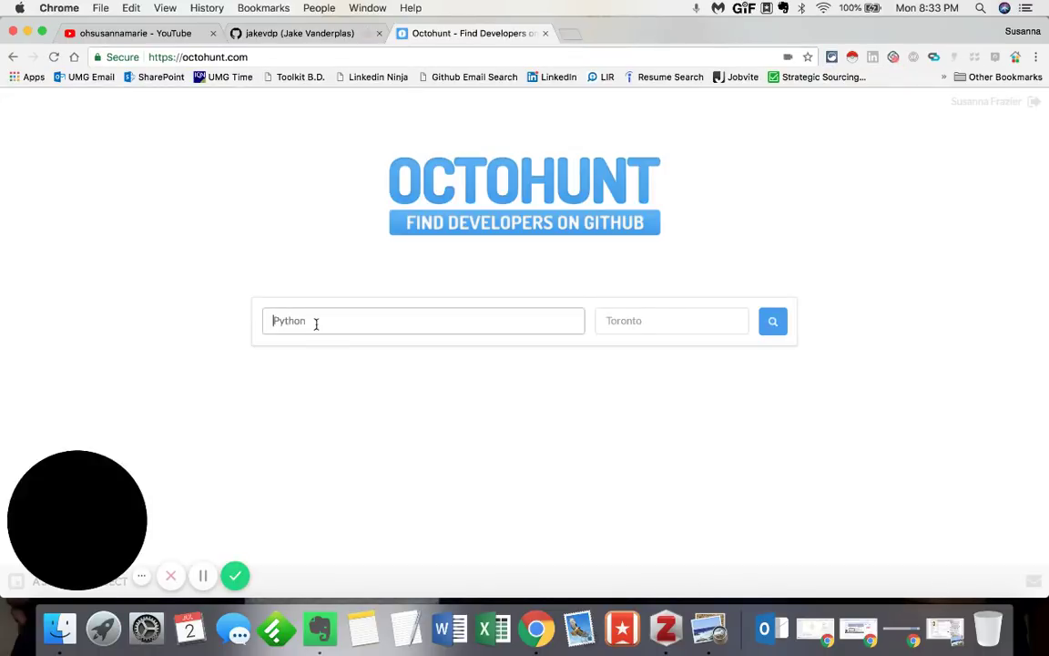
{"action": "type", "text": "pythonseattle"}
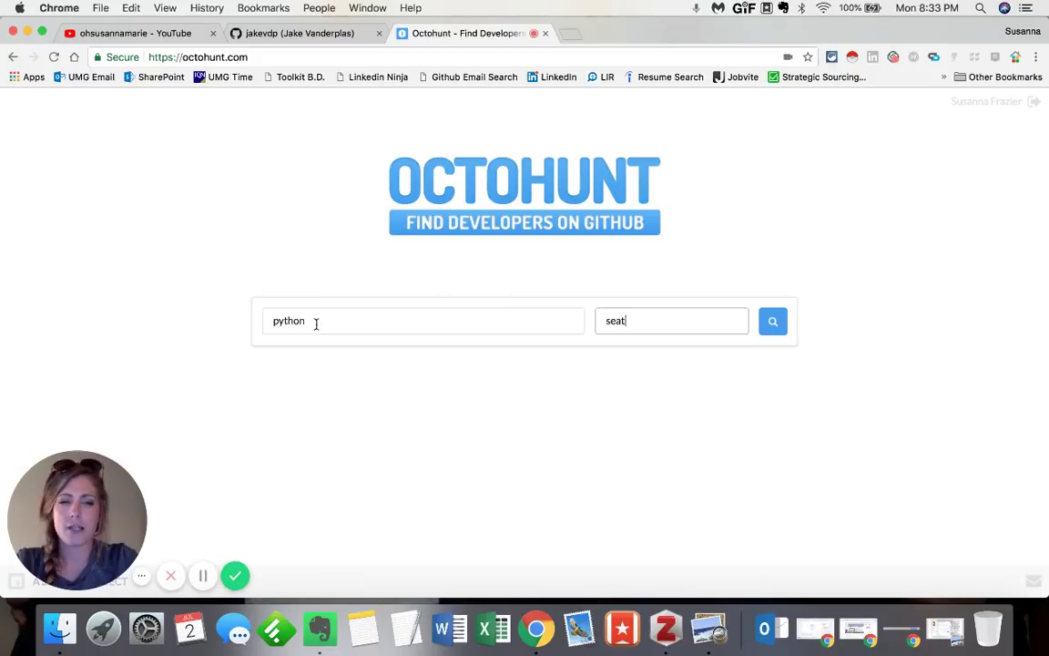
{"action": "key", "text": "Return"}
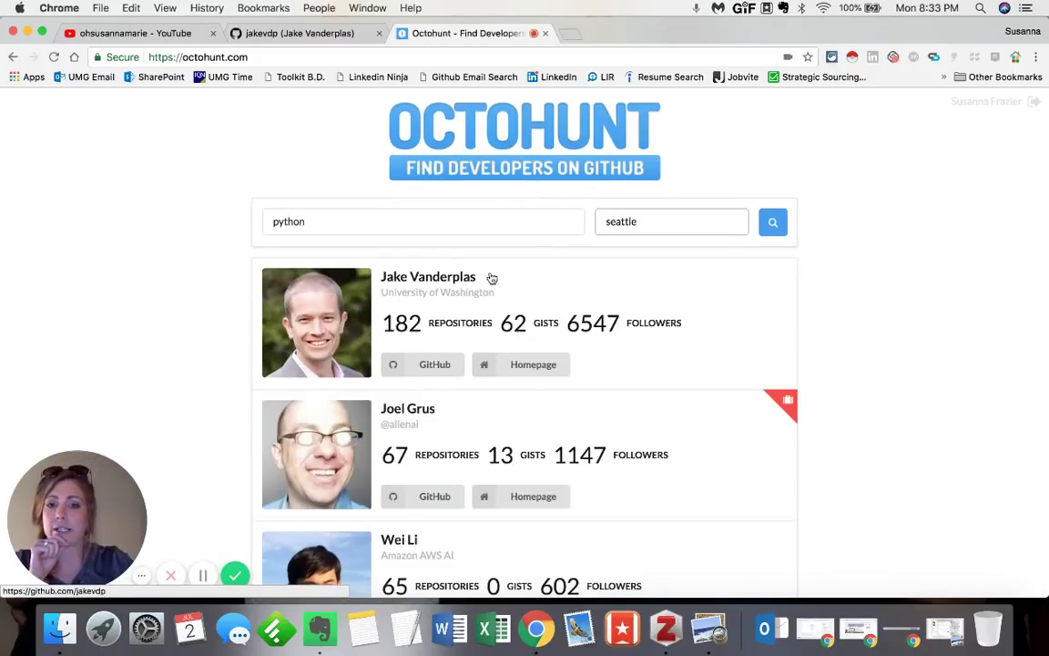
{"action": "left_click", "coordinate": [288, 299]}
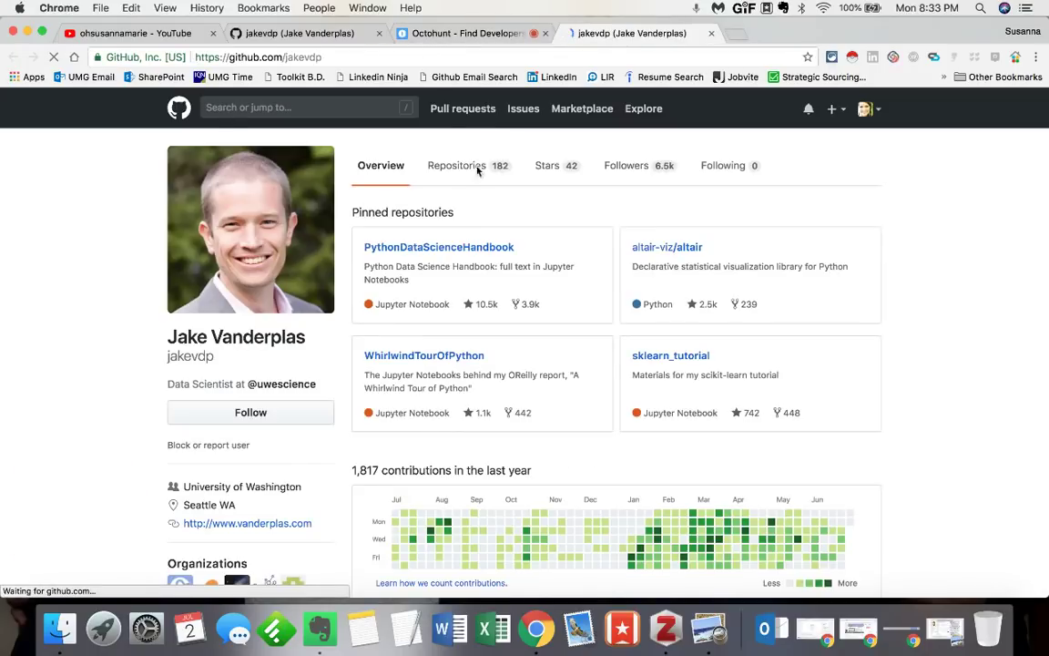
{"action": "left_click", "coordinate": [457, 33]}
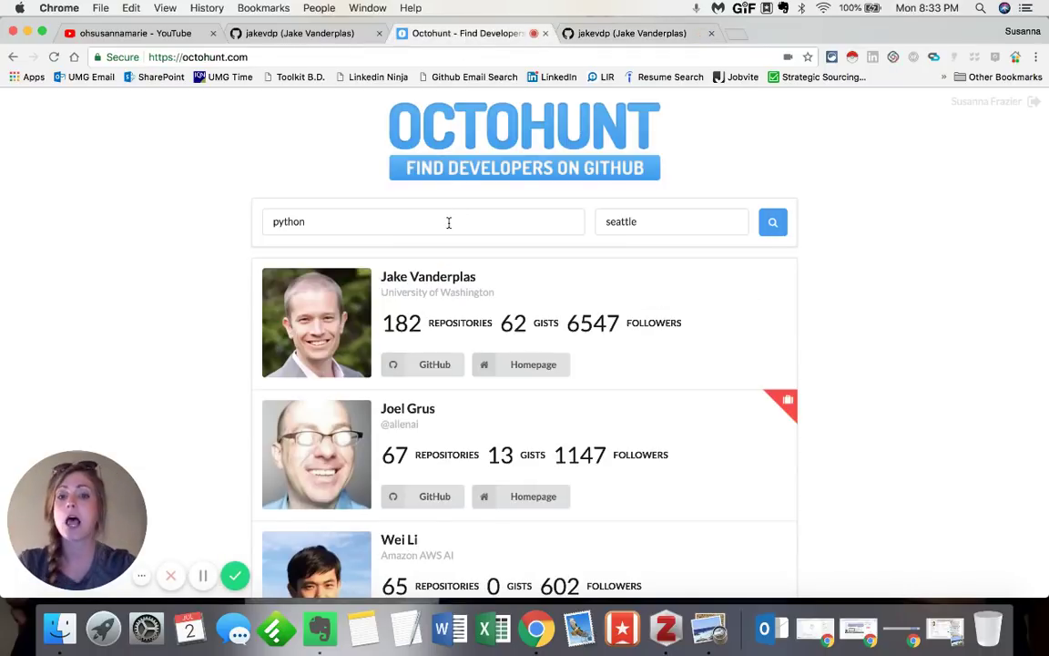
{"action": "left_click", "coordinate": [283, 34]}
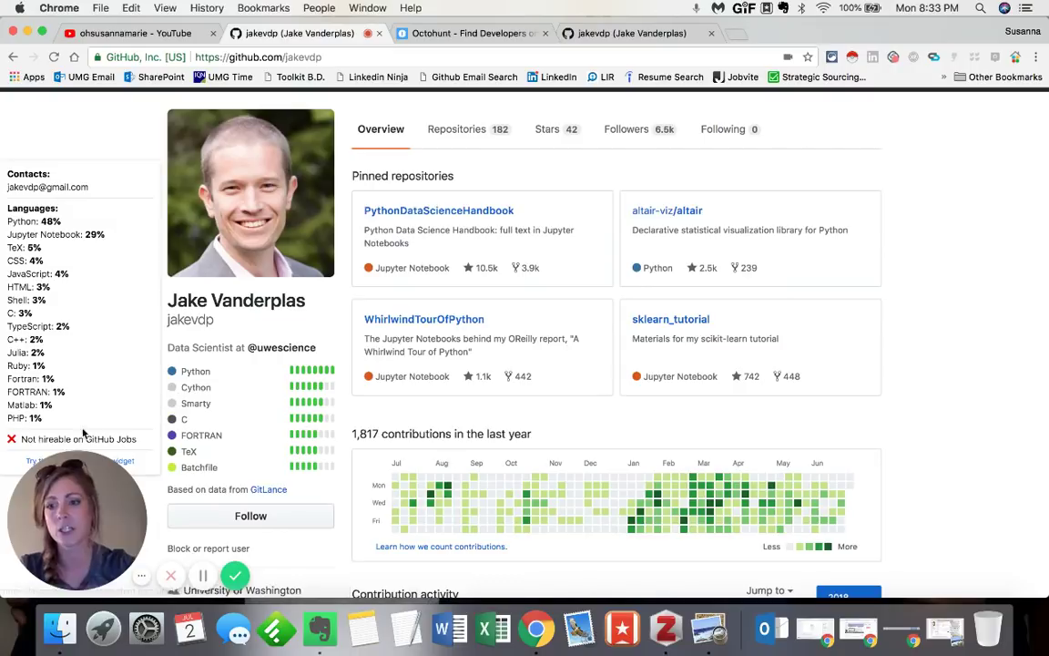
{"action": "left_click_drag", "start_coordinate": [20, 439], "coordinate": [143, 442]}
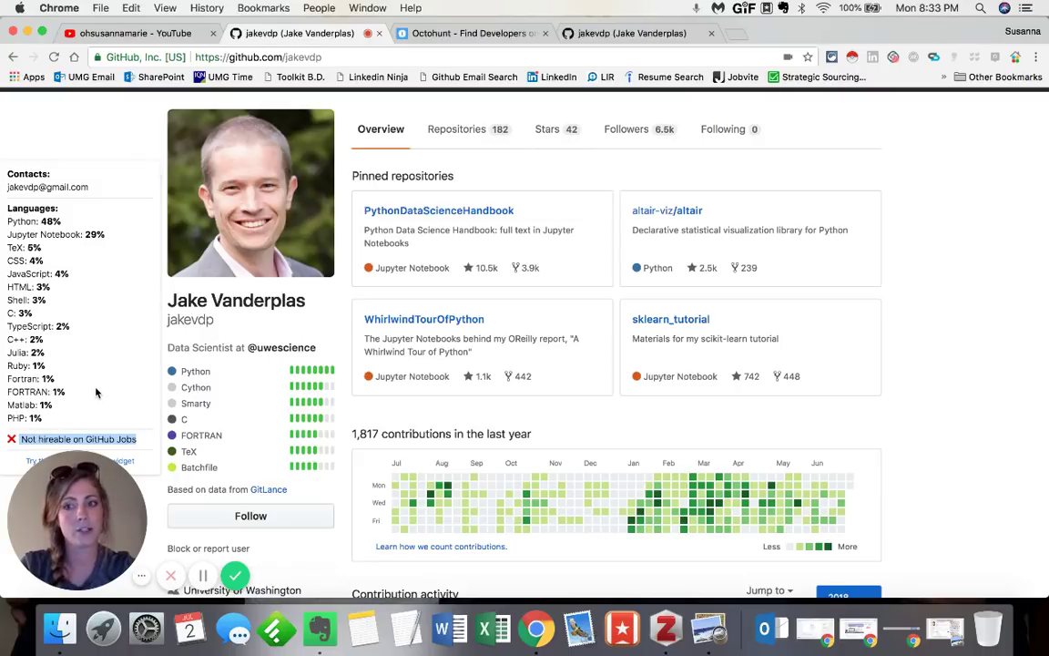
{"action": "key", "text": "ctrl+Tab"}
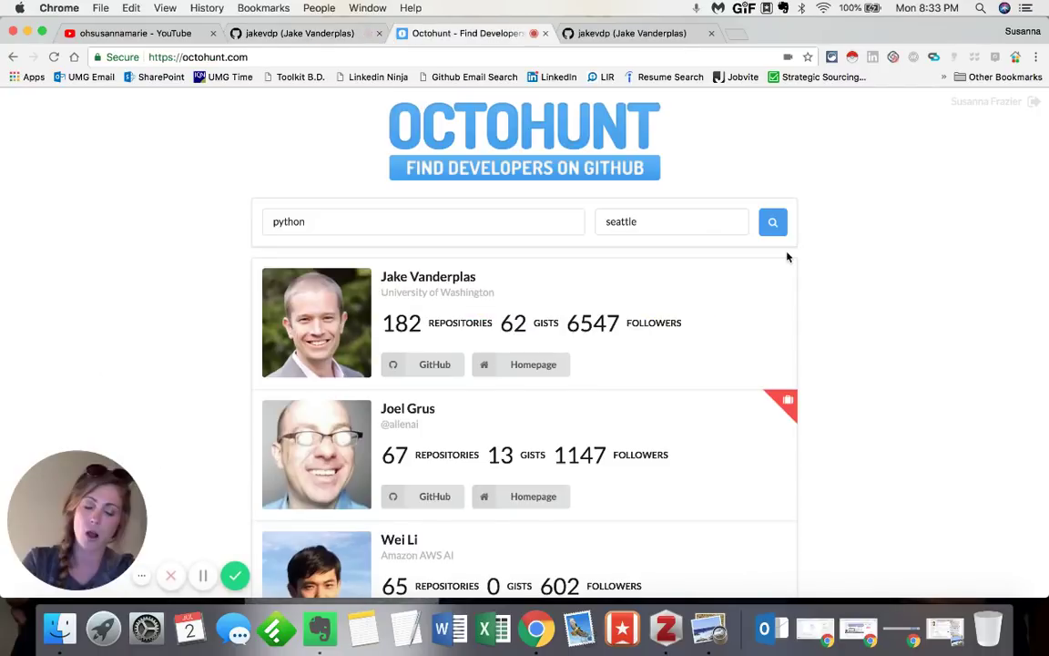
{"action": "mouse_move", "coordinate": [787, 405]}
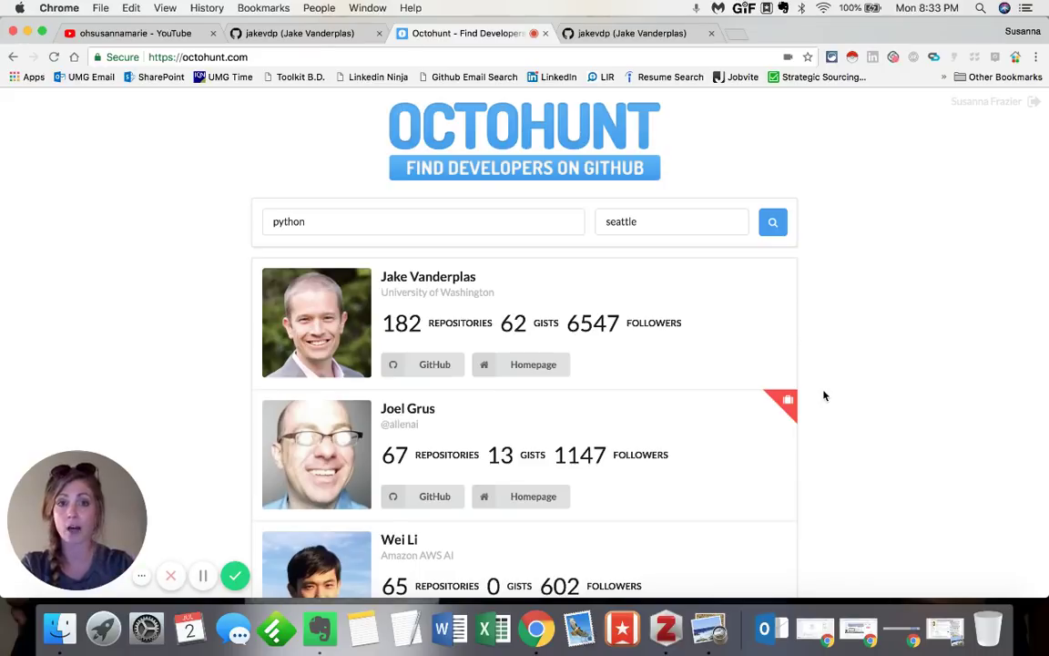
{"action": "key", "text": "super+w"}
{"action": "key", "text": "super+w"}
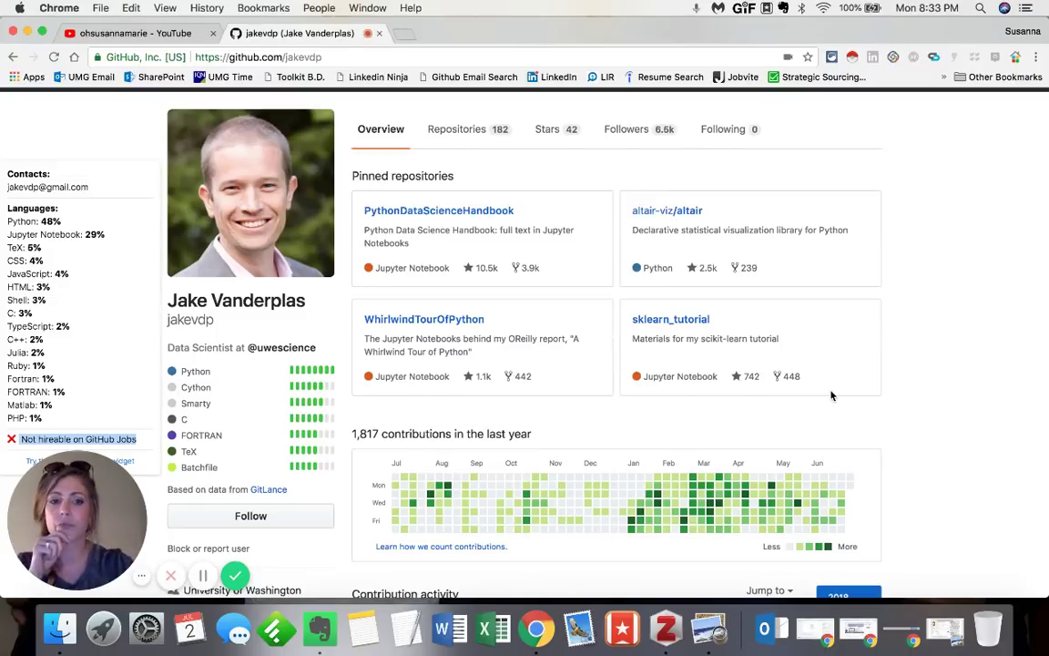
- Enable the Github Original Streak extension by searching 'orig' in Extensity
{"action": "scroll", "coordinate": [925, 406], "scroll_direction": "down", "scroll_amount": 3}
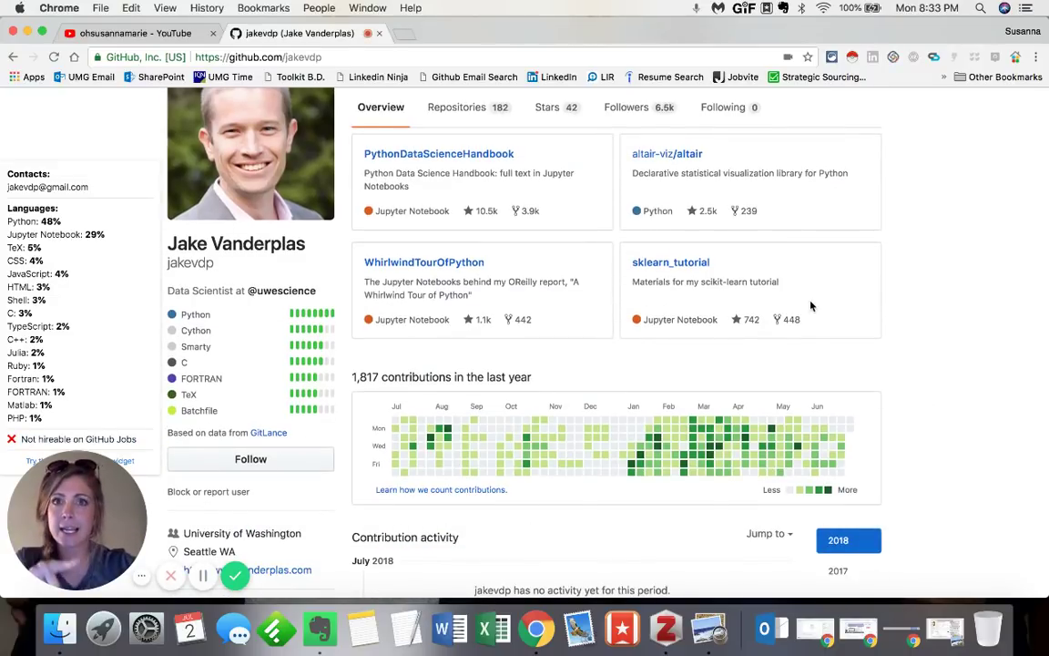
{"action": "scroll", "coordinate": [829, 298], "scroll_direction": "down", "scroll_amount": 3}
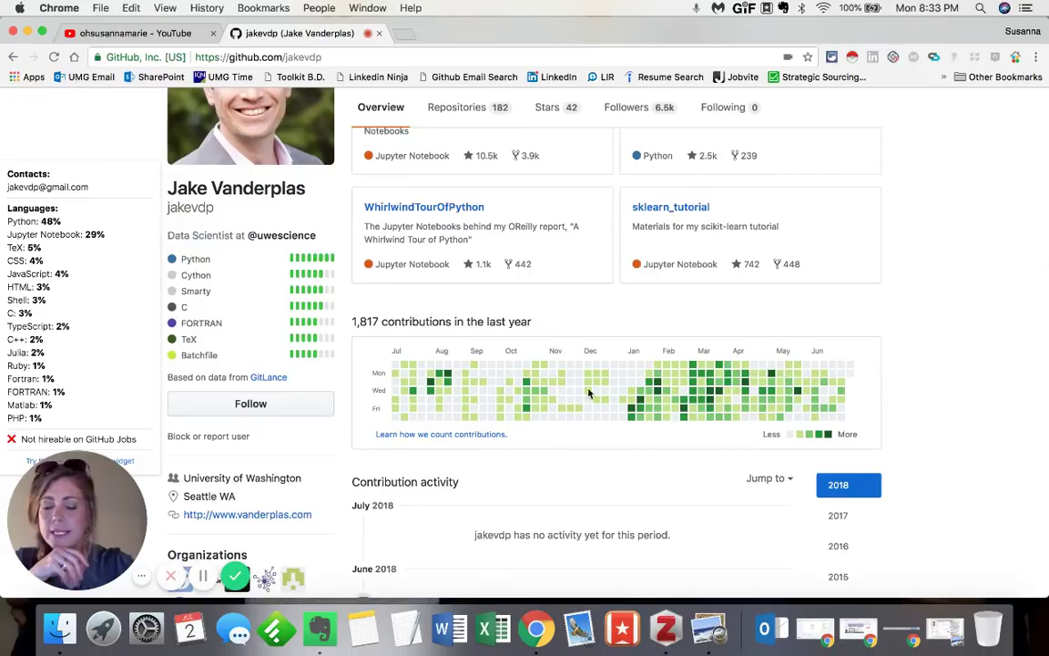
{"action": "left_click", "coordinate": [829, 58]}
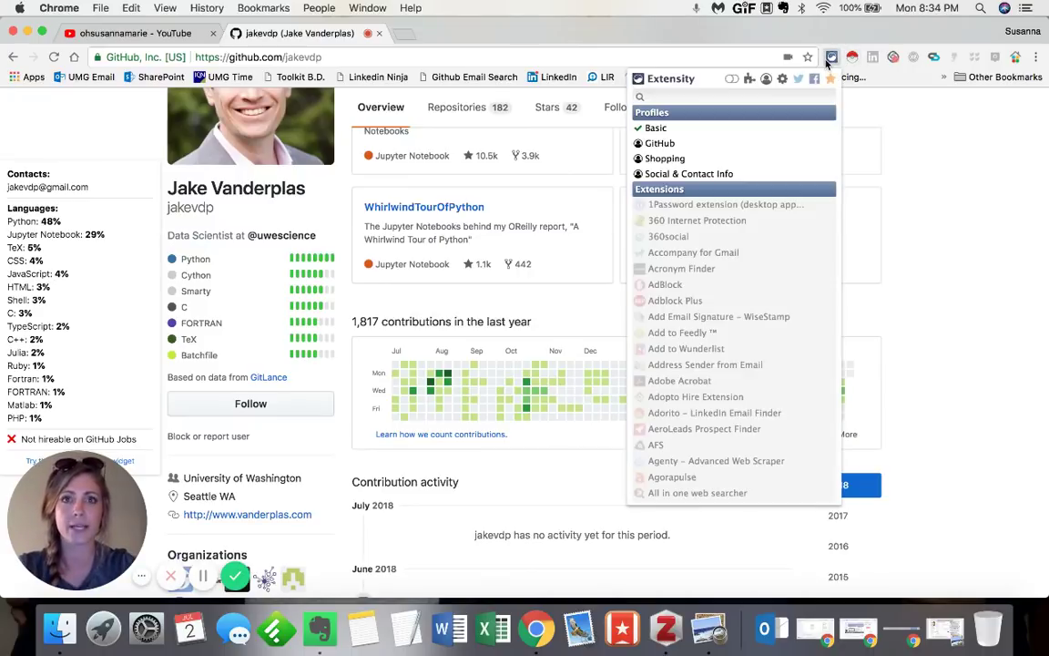
{"action": "type", "text": "orig"}
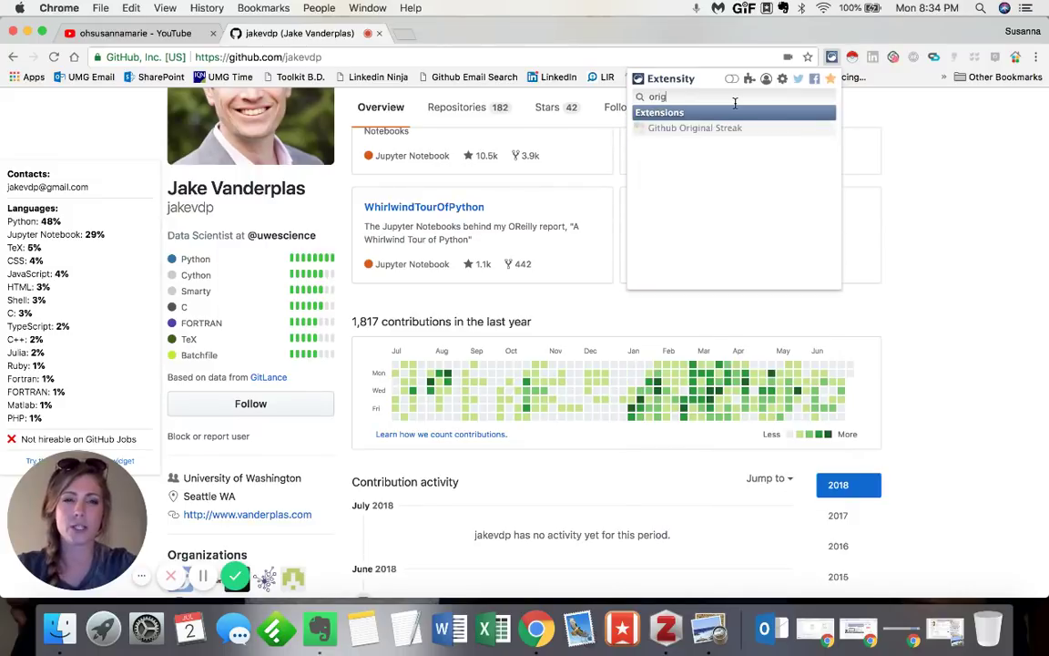
{"action": "left_click", "coordinate": [695, 132]}
{"action": "left_click", "coordinate": [937, 271]}
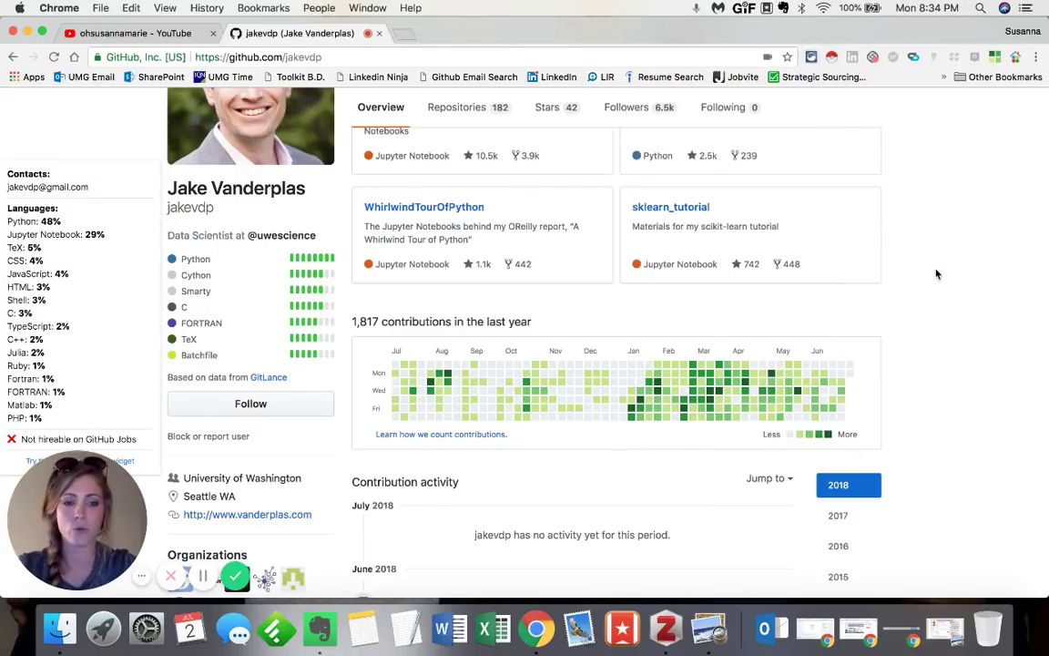
- Reload jakevdp's profile and highlight the 42-day longest streak value
{"action": "scroll", "coordinate": [937, 273], "scroll_direction": "down", "scroll_amount": 1}
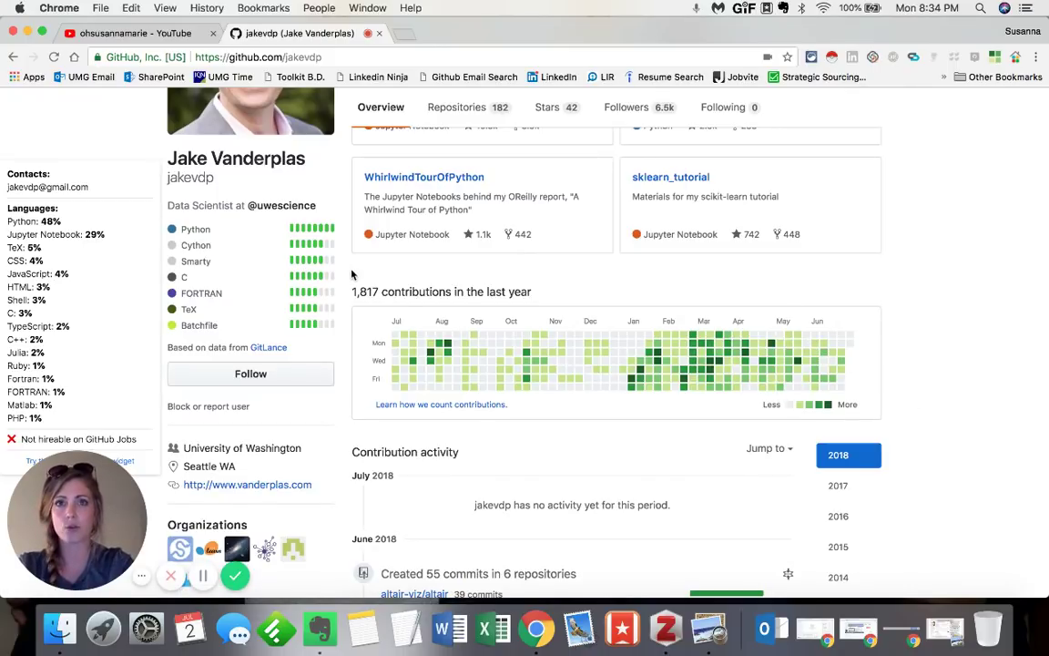
{"action": "key", "text": "super+r"}
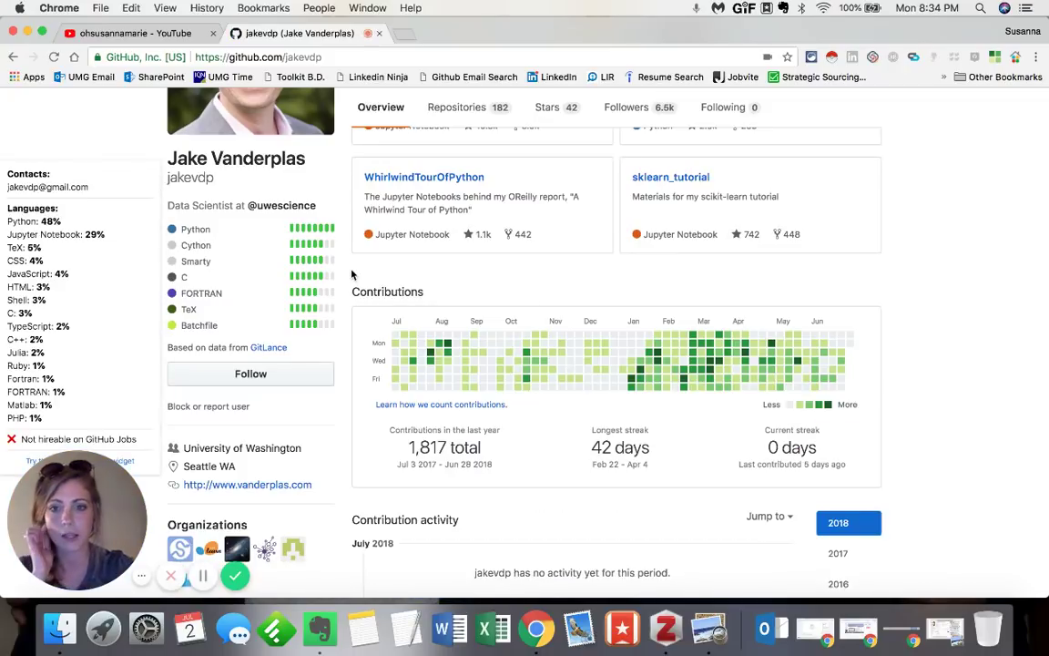
{"action": "scroll", "coordinate": [351, 275], "scroll_direction": "down", "scroll_amount": 3}
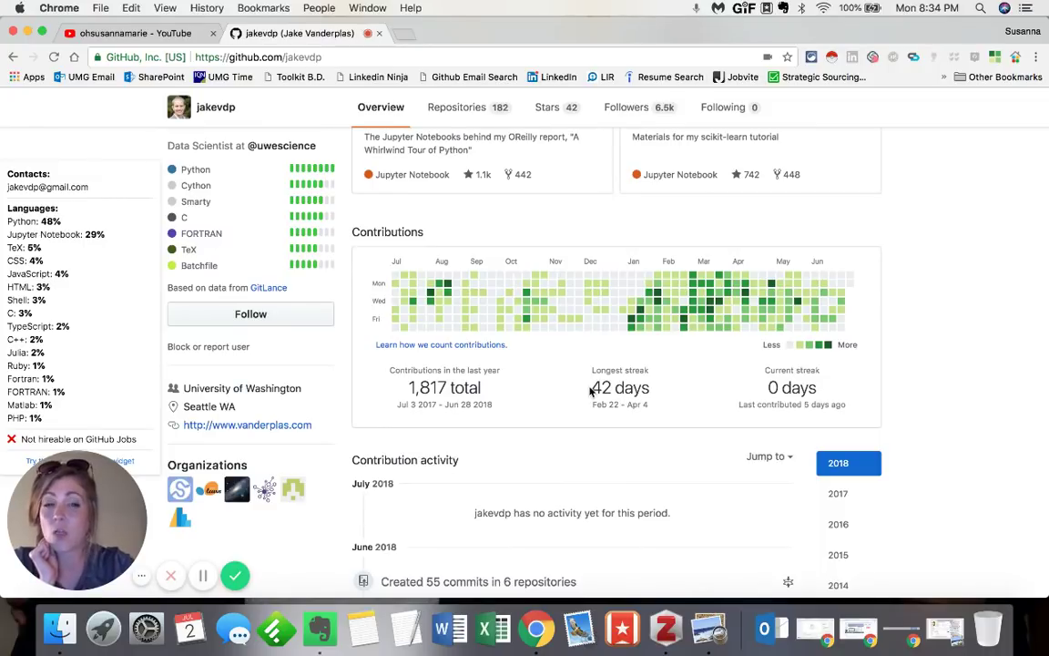
{"action": "left_click_drag", "start_coordinate": [590, 391], "coordinate": [652, 392]}
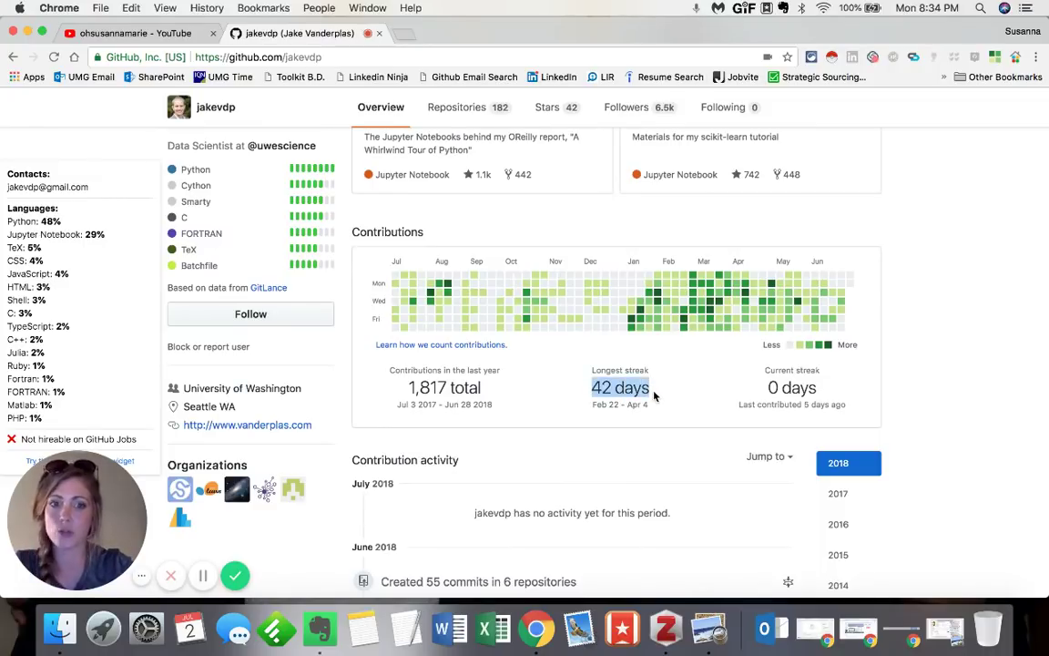
{"action": "left_click", "coordinate": [653, 396]}
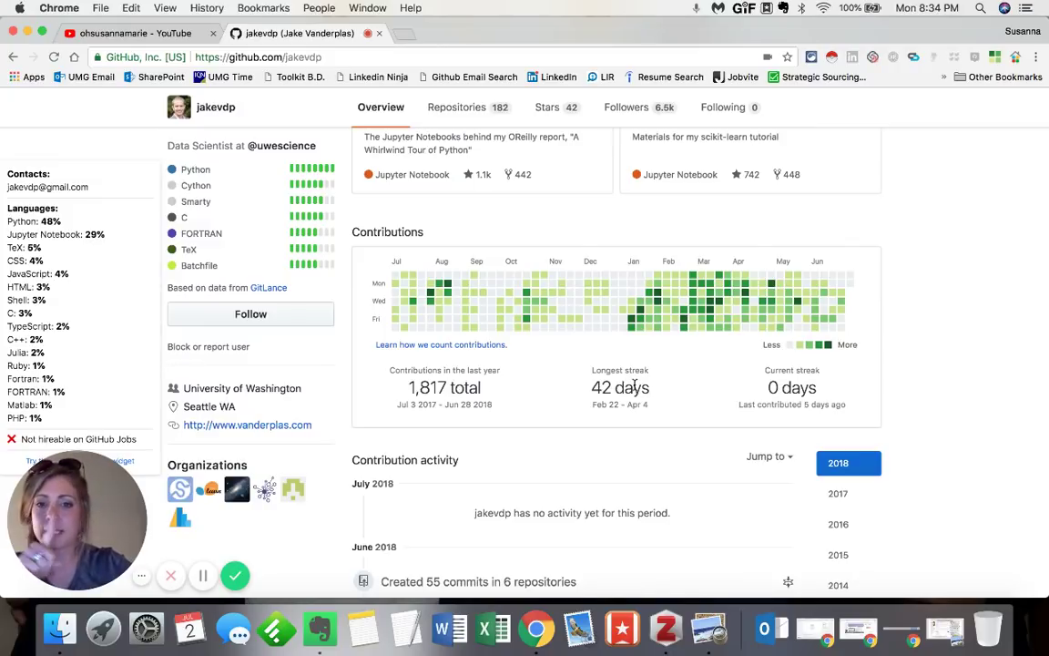
- Search 'isom' in Extensity, enable Isometric Contributions, and reload the profile
{"action": "left_click", "coordinate": [811, 56]}
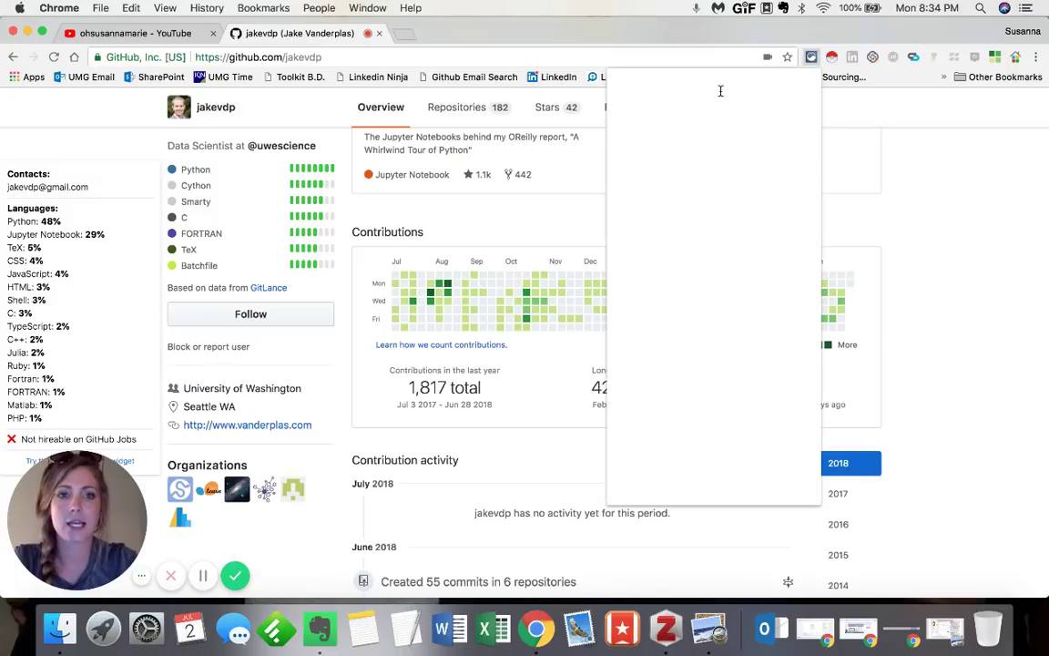
{"action": "type", "text": "ori"}
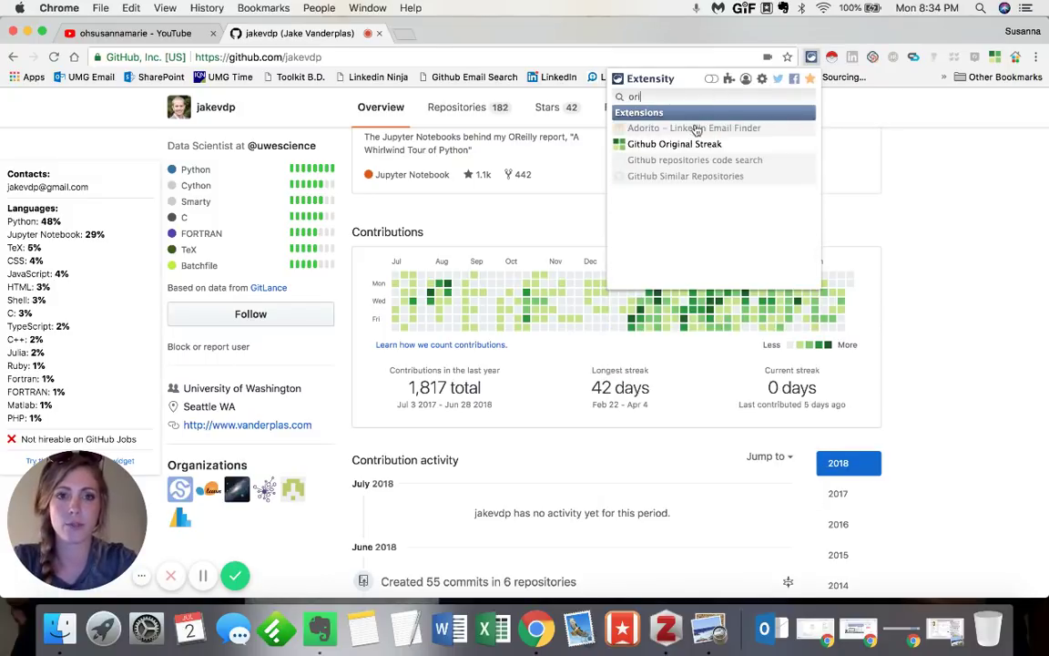
{"action": "key", "text": "super+a"}
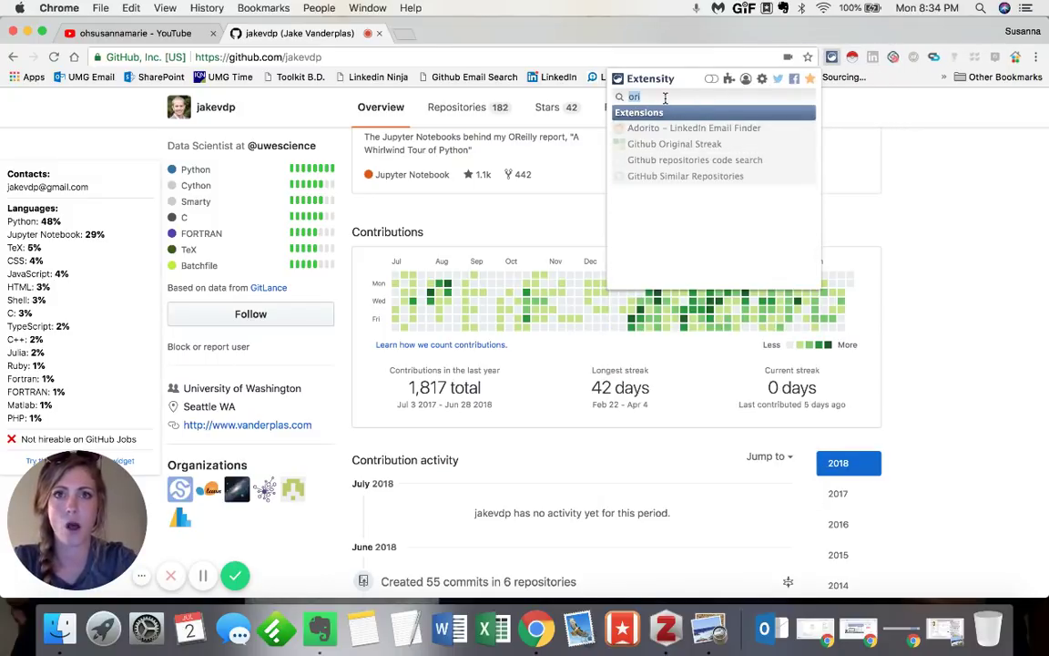
{"action": "type", "text": "isom"}
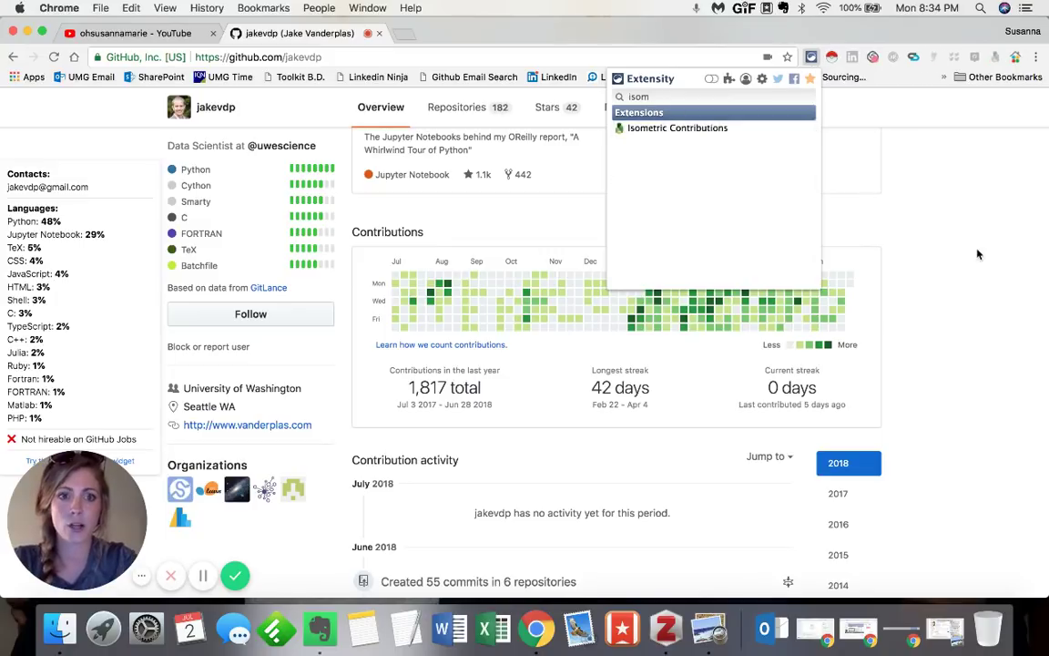
{"action": "key", "text": "Return"}
{"action": "key", "text": "super+r"}
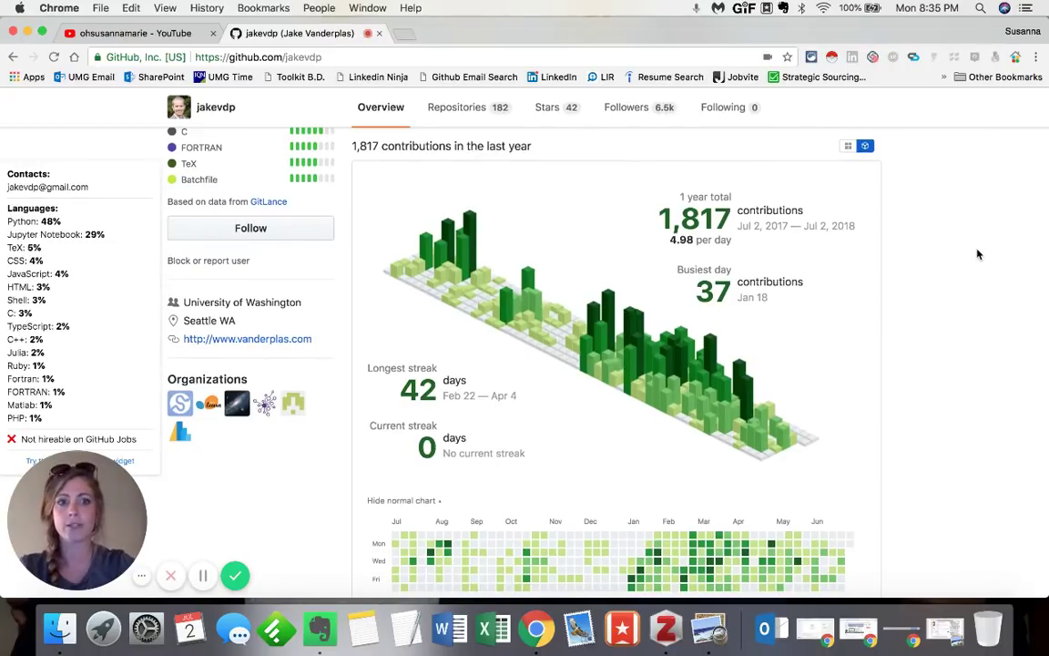
- Scroll through the 3-D chart showing 1,817 contributions averaging 4.98 per day
{"action": "scroll", "coordinate": [967, 263], "scroll_direction": "down", "scroll_amount": 1}
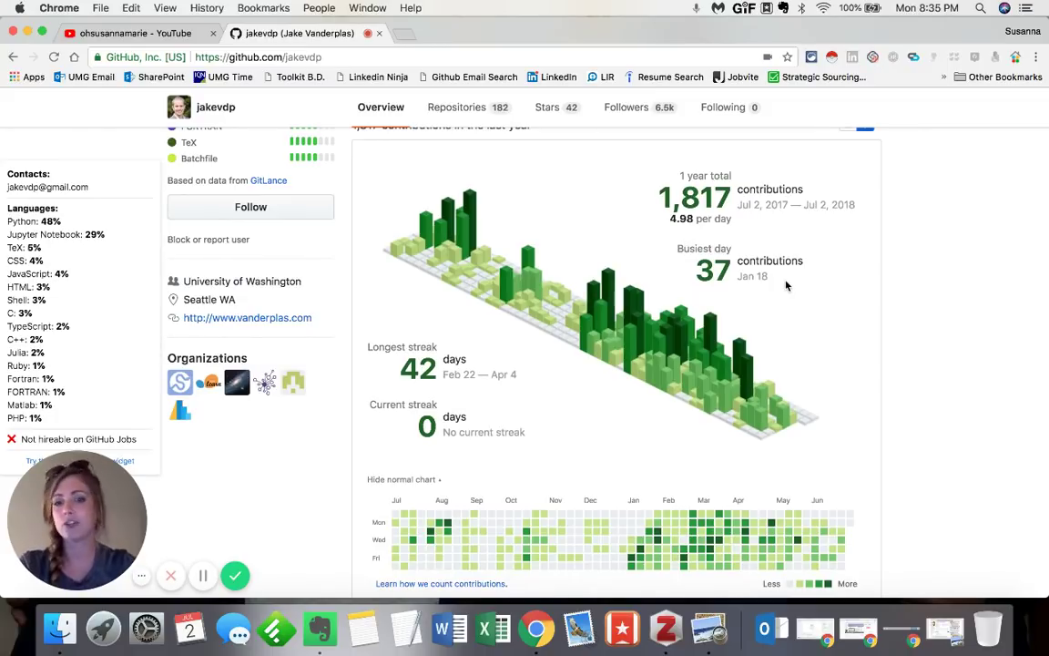
{"action": "scroll", "coordinate": [787, 285], "scroll_direction": "down", "scroll_amount": 2}
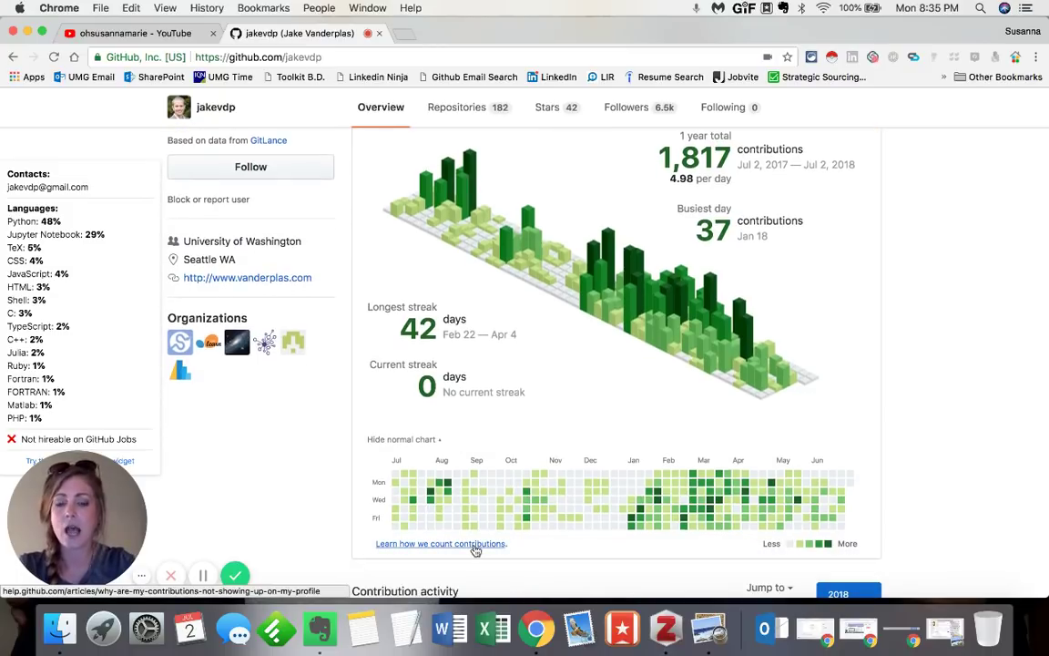
{"action": "scroll", "coordinate": [440, 500], "scroll_direction": "down", "scroll_amount": 4}
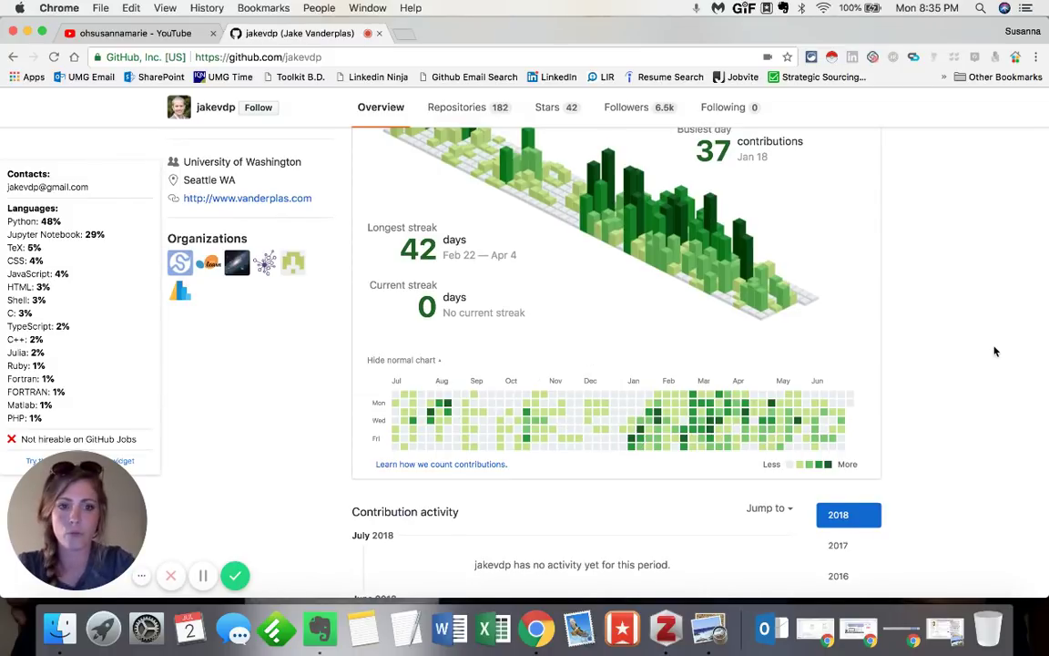
{"action": "scroll", "coordinate": [994, 351], "scroll_direction": "down", "scroll_amount": 10}
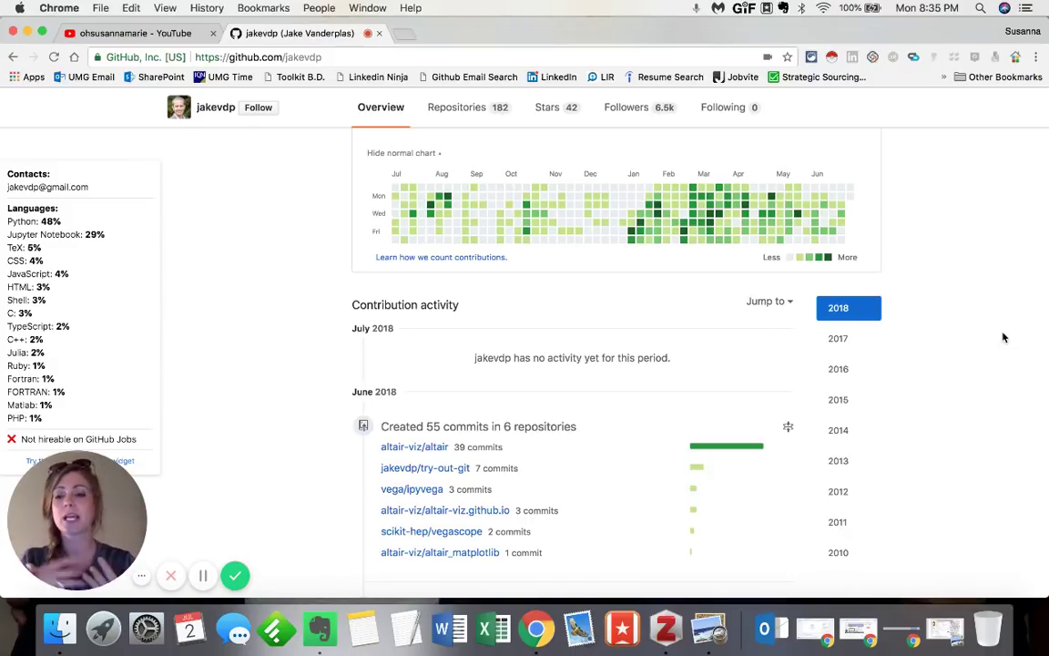
{"action": "mouse_move", "coordinate": [684, 245]}
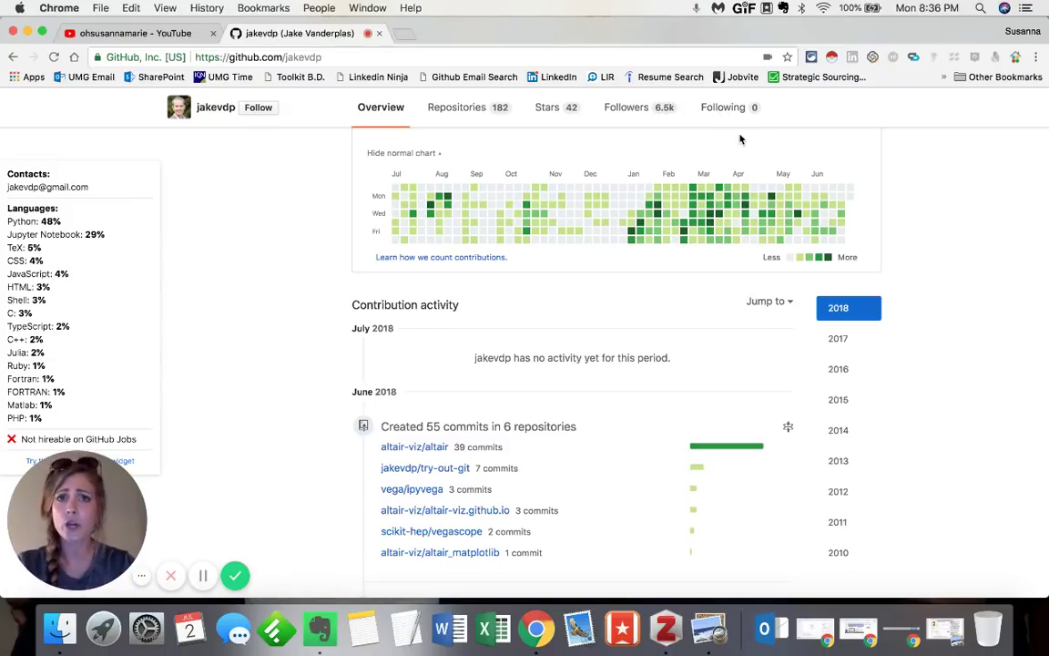
{"action": "scroll", "coordinate": [724, 182], "scroll_direction": "up", "scroll_amount": 10}
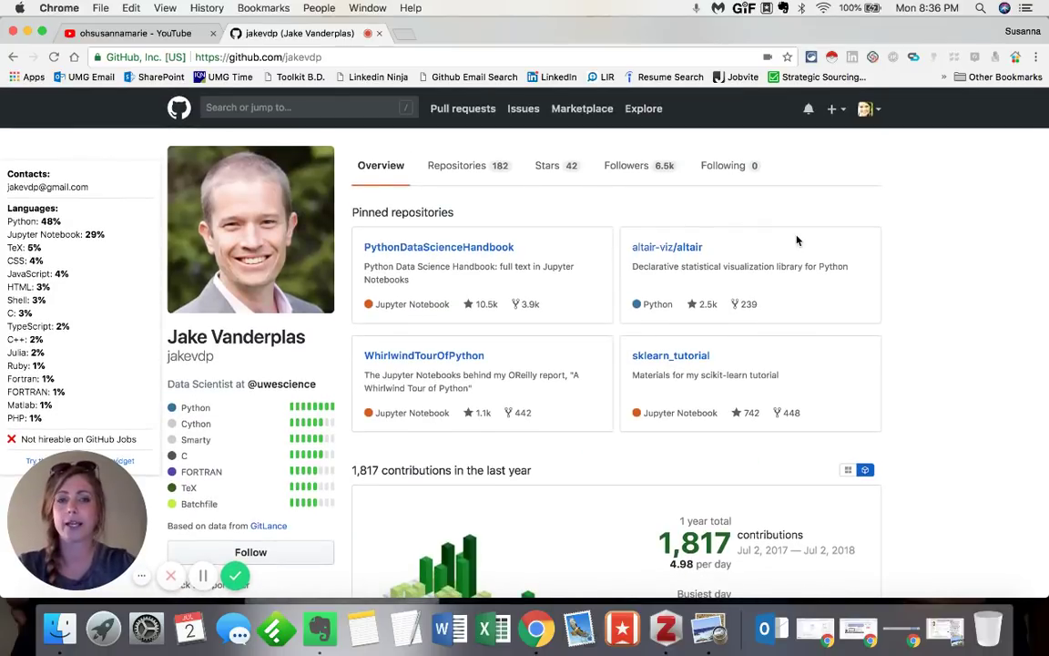
- Search 'coder' in Extensity, enable 'CoderStats link for Github Coders', and reload jakevdp's profile
{"action": "left_click", "coordinate": [810, 58]}
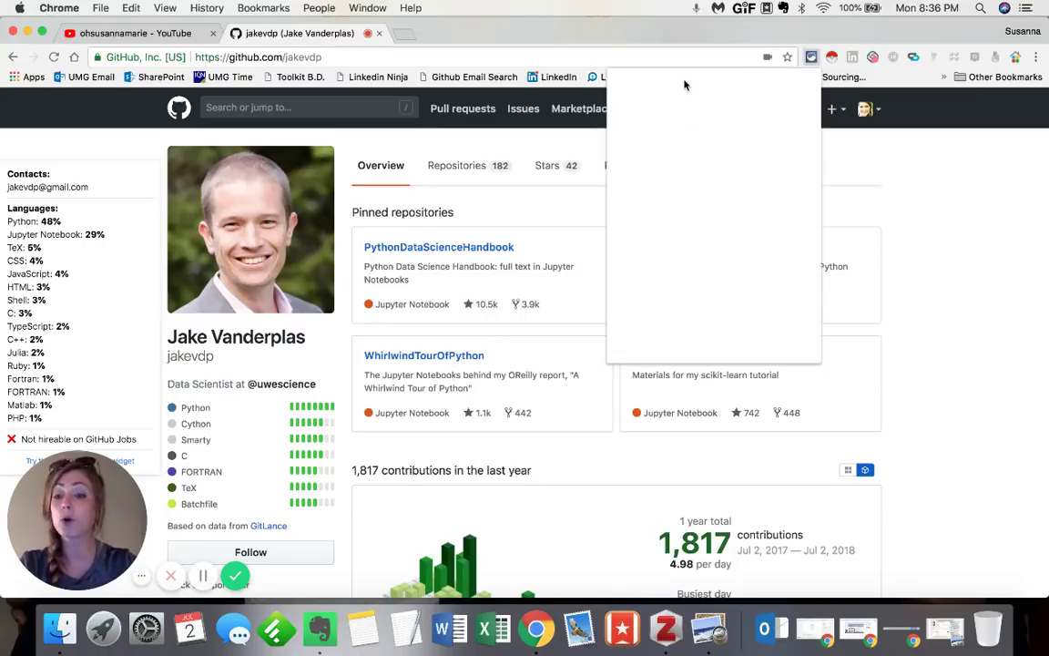
{"action": "type", "text": "coder"}
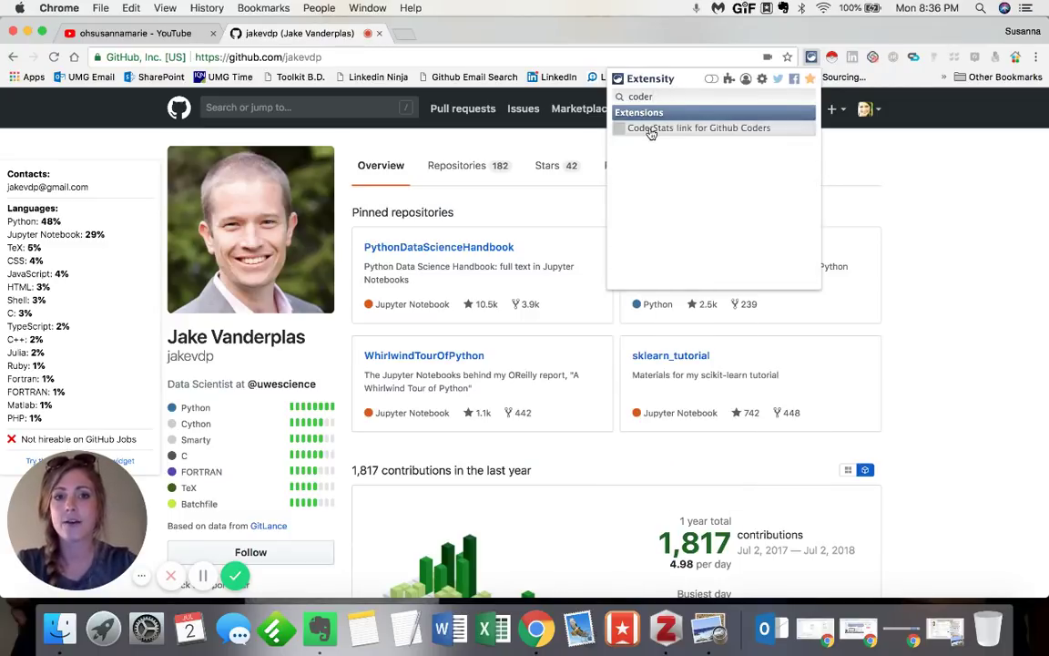
{"action": "left_click", "coordinate": [651, 133]}
{"action": "left_click", "coordinate": [919, 272]}
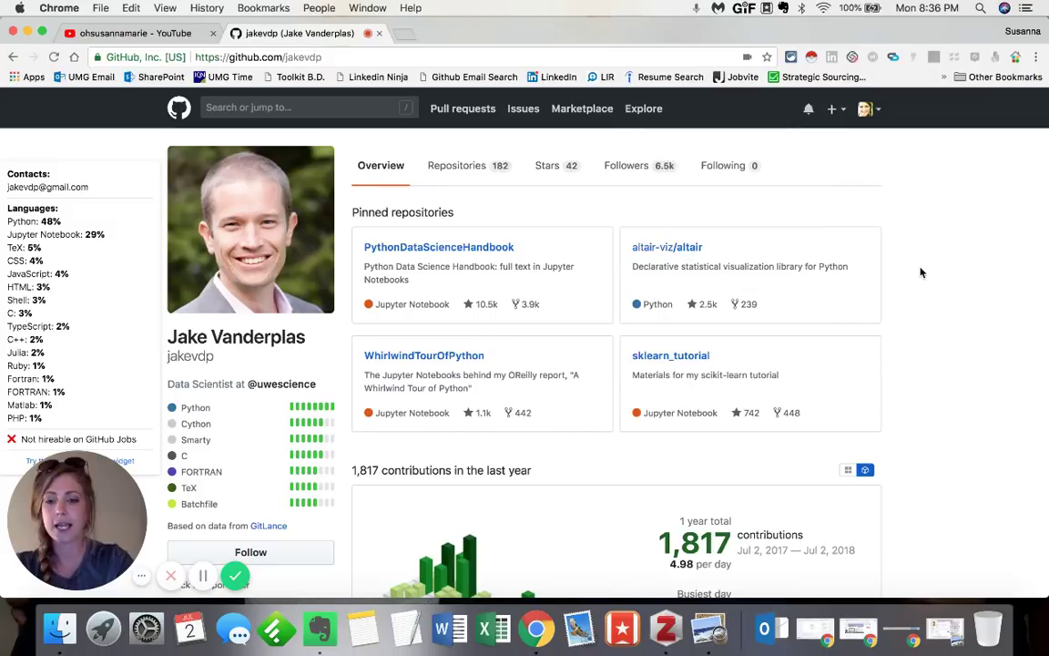
{"action": "key", "text": "super+r"}
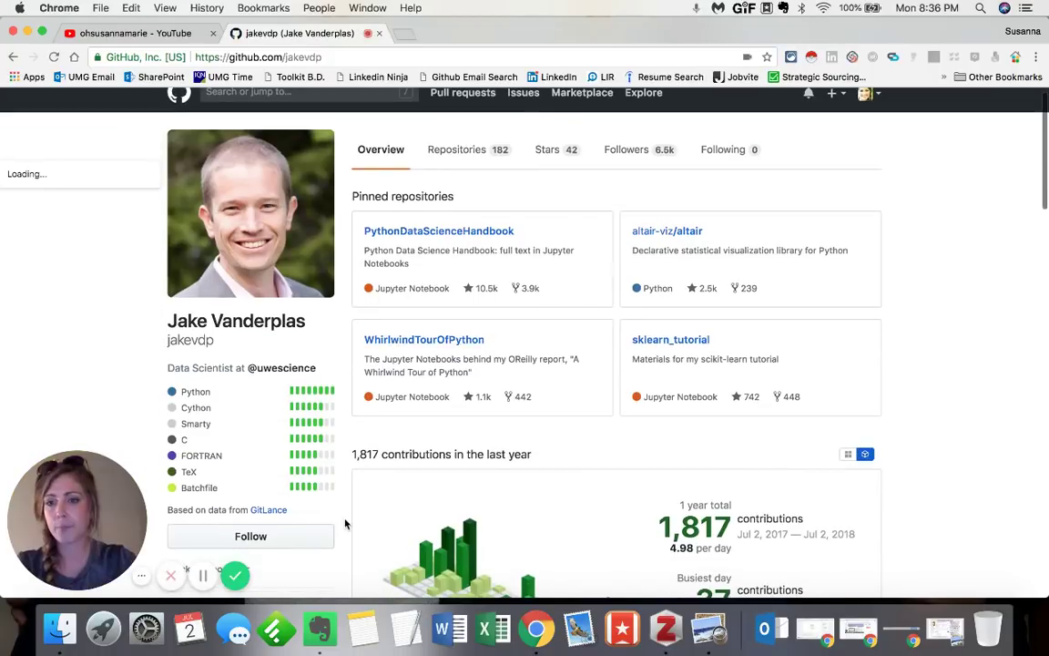
{"action": "scroll", "coordinate": [345, 523], "scroll_direction": "down", "scroll_amount": 2}
{"action": "scroll", "coordinate": [345, 523], "scroll_direction": "down", "scroll_amount": 2}
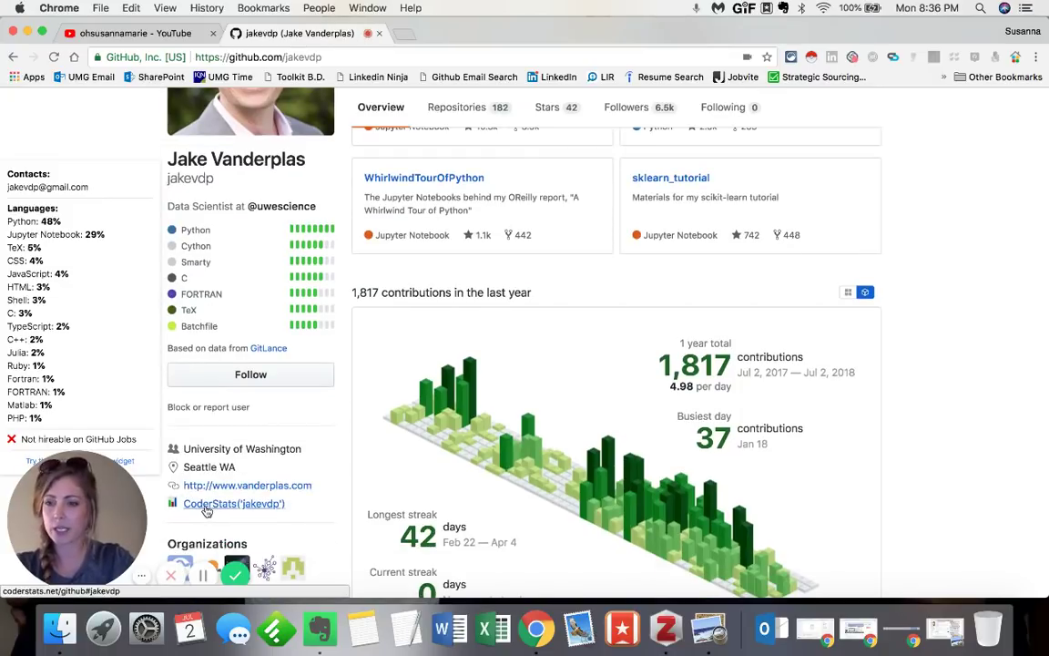
- Open the CoderStats('jakevdp') sidebar link in a new tab and highlight its Summary text
{"action": "left_click", "coordinate": [206, 506], "text": "super"}
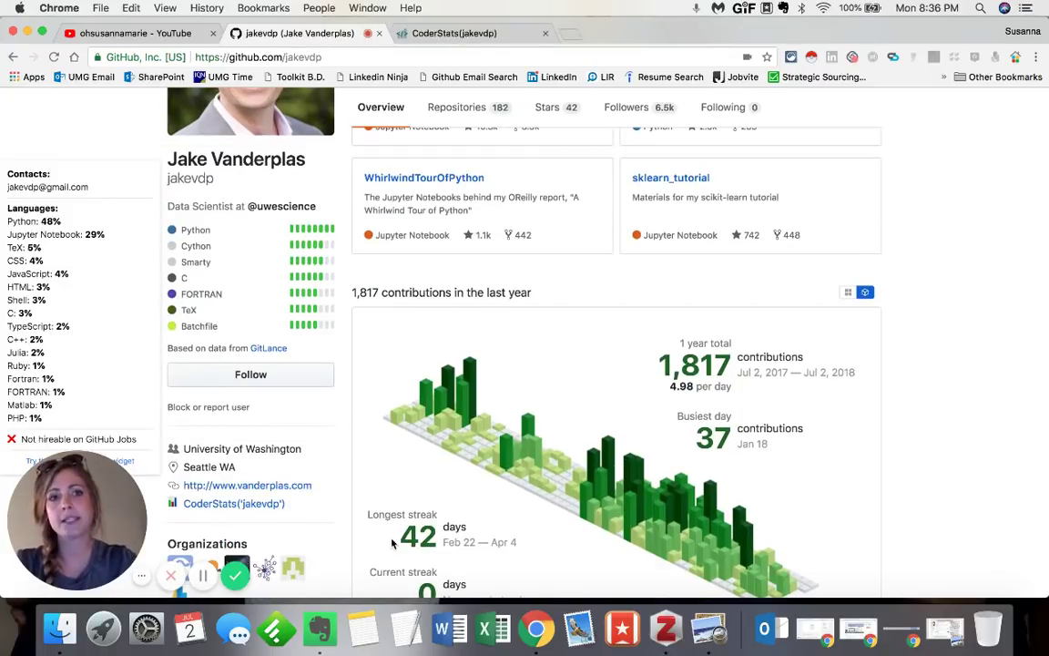
{"action": "key", "text": "ctrl+Tab"}
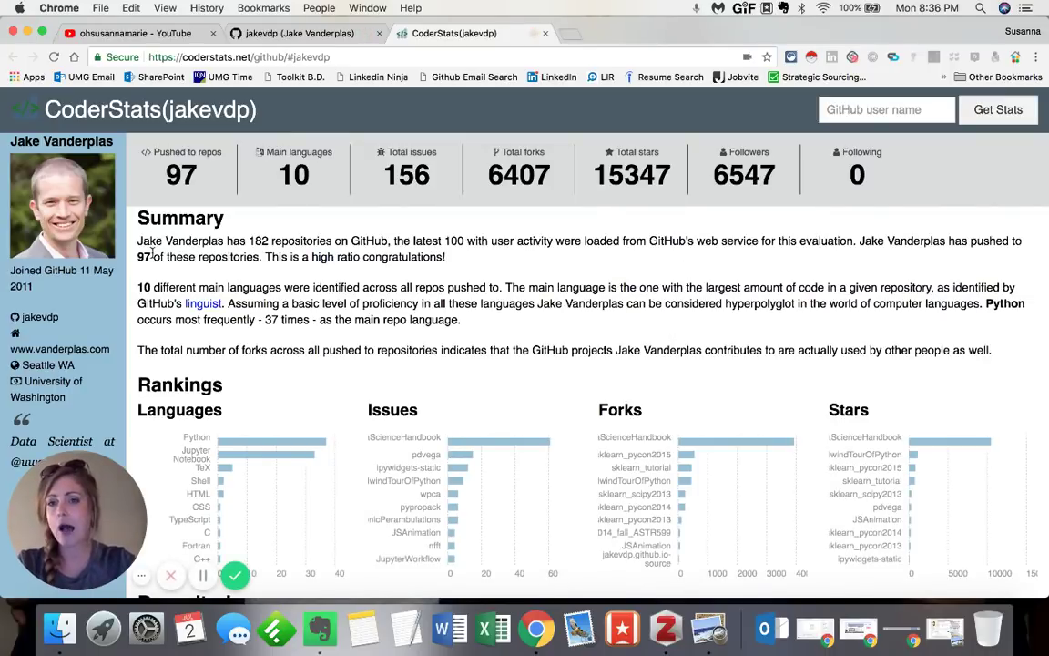
{"action": "left_click_drag", "start_coordinate": [125, 228], "coordinate": [610, 365]}
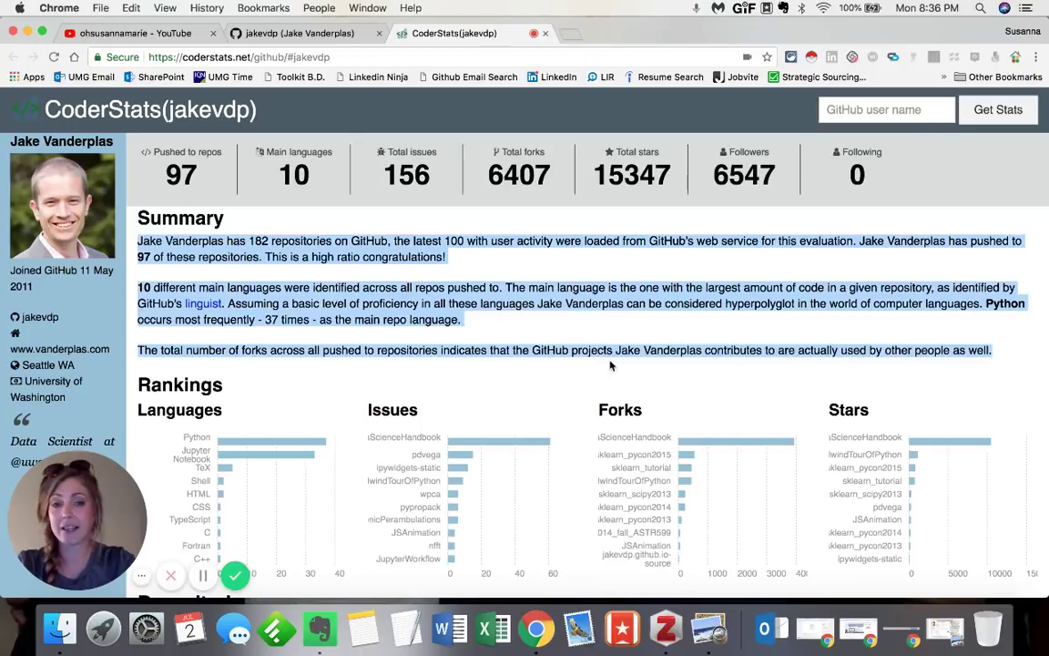
{"action": "left_click", "coordinate": [1002, 360]}
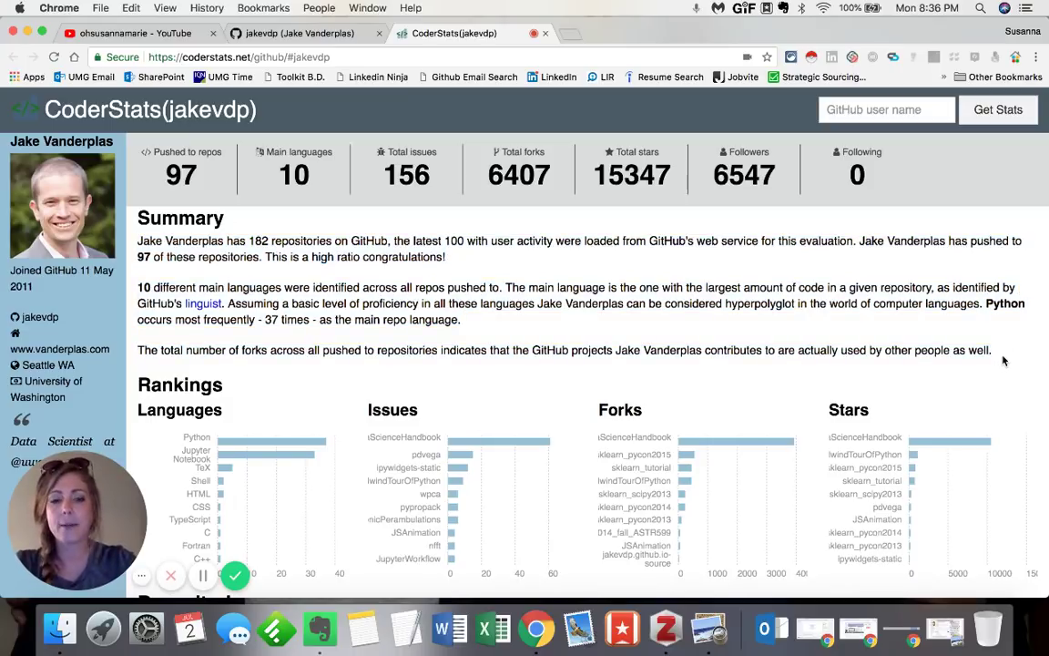
- Sort the Repositories table by Stars so PythonDataScienceHandbook (10490 stars) comes first
{"action": "scroll", "coordinate": [1003, 360], "scroll_direction": "down", "scroll_amount": 5}
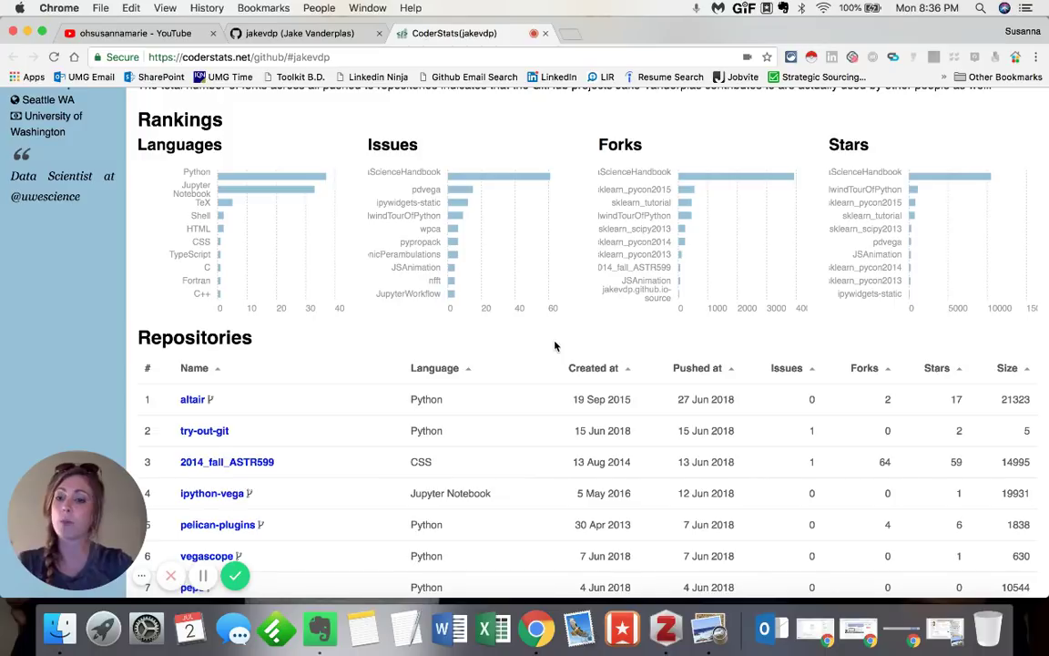
{"action": "scroll", "coordinate": [554, 346], "scroll_direction": "up", "scroll_amount": 1}
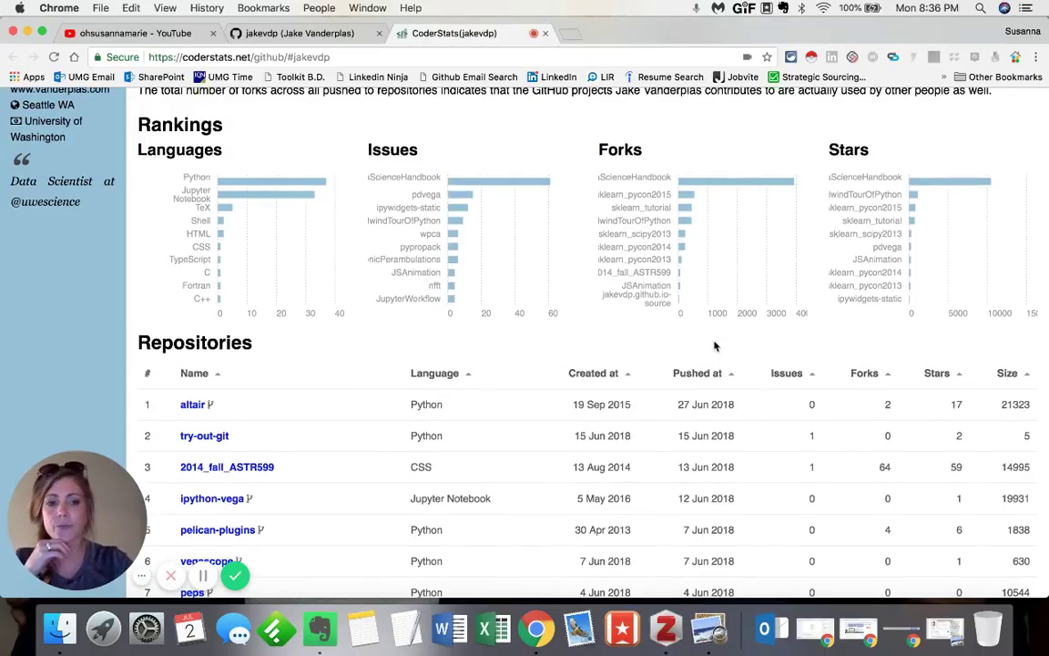
{"action": "scroll", "coordinate": [648, 344], "scroll_direction": "down", "scroll_amount": 2}
{"action": "left_click", "coordinate": [955, 336]}
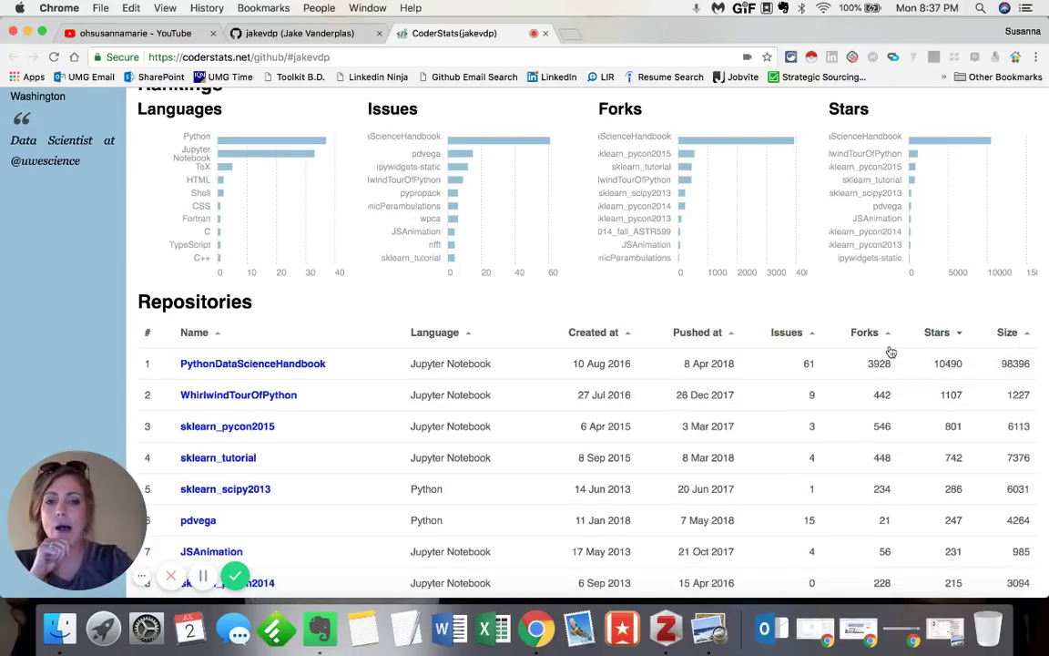
{"action": "scroll", "coordinate": [889, 351], "scroll_direction": "down", "scroll_amount": 5}
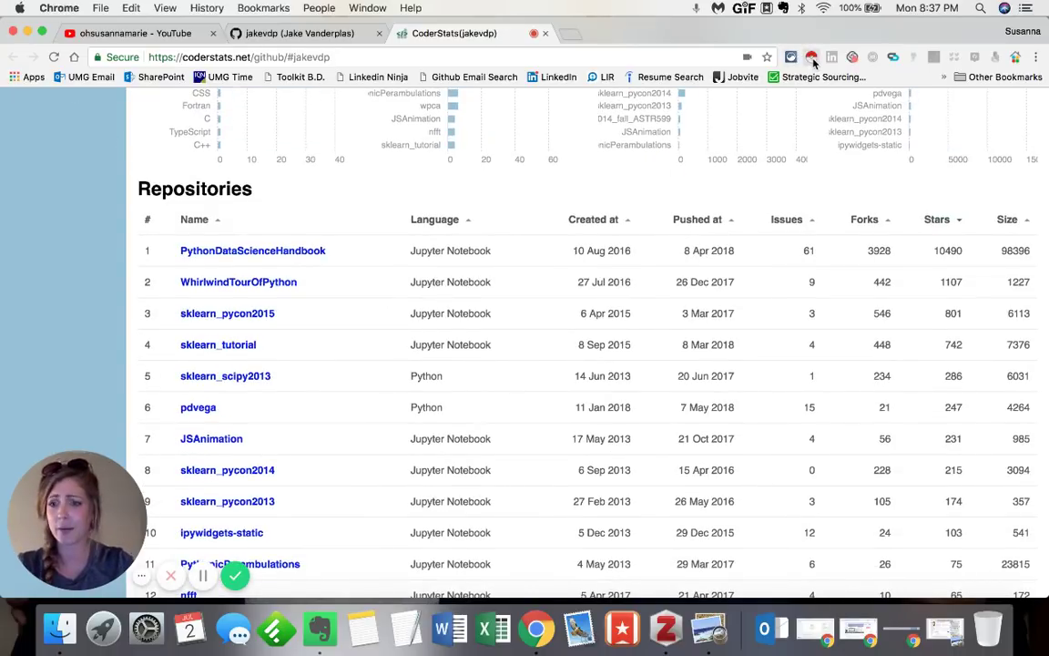
{"action": "left_click", "coordinate": [812, 57]}
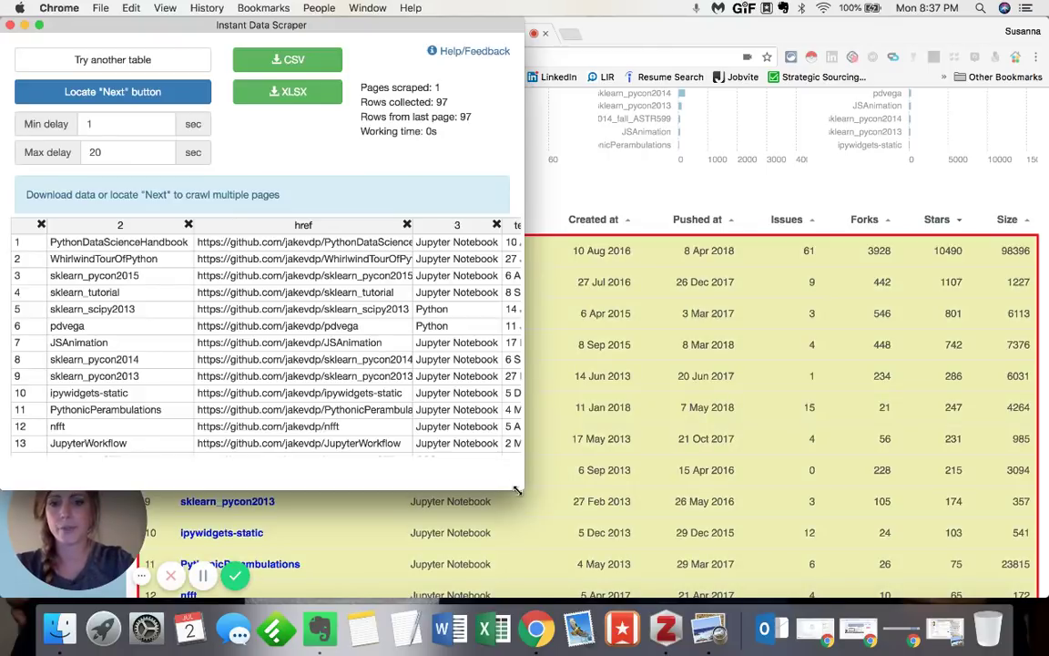
{"action": "left_click_drag", "start_coordinate": [517, 490], "coordinate": [1047, 547]}
{"action": "scroll", "coordinate": [687, 310], "scroll_direction": "down", "scroll_amount": 5}
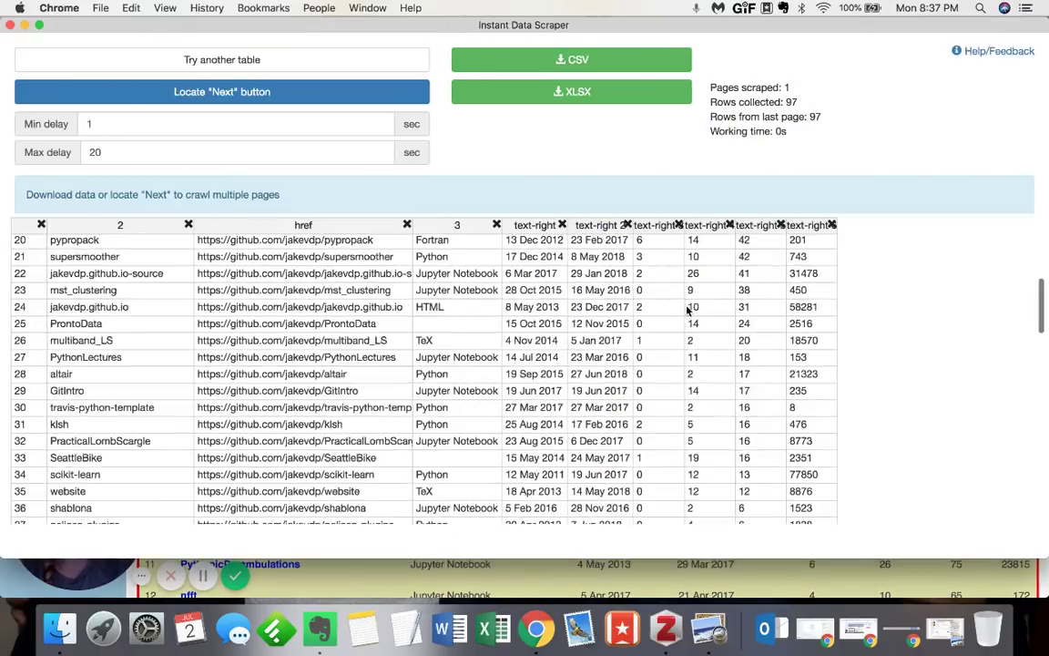
{"action": "scroll", "coordinate": [687, 310], "scroll_direction": "down", "scroll_amount": 10}
{"action": "left_click", "coordinate": [528, 293]}
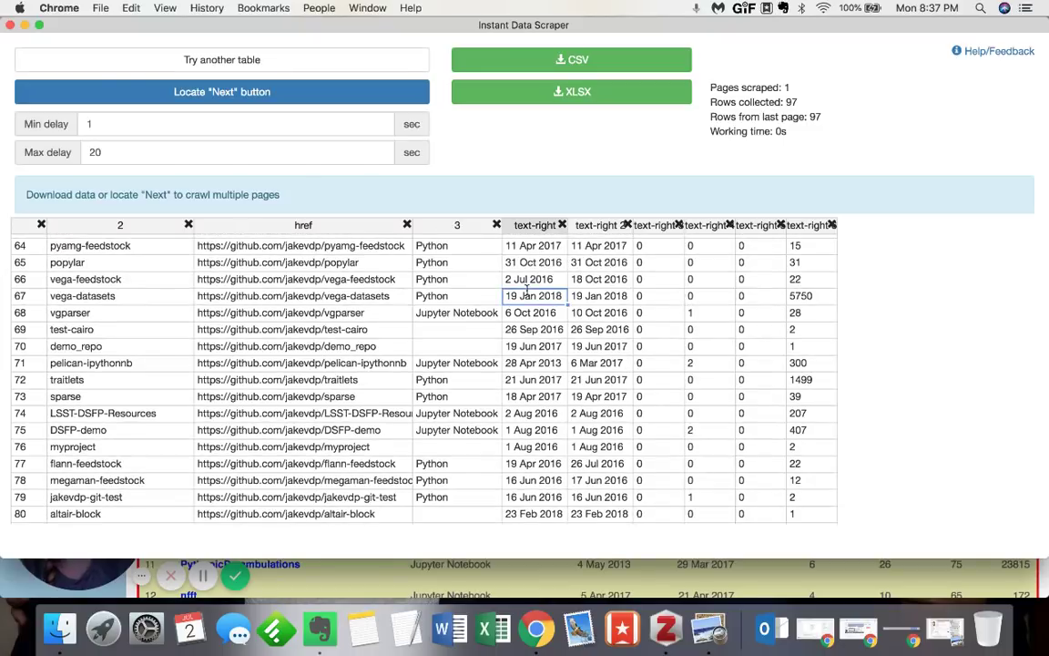
{"action": "key", "text": "super+w"}
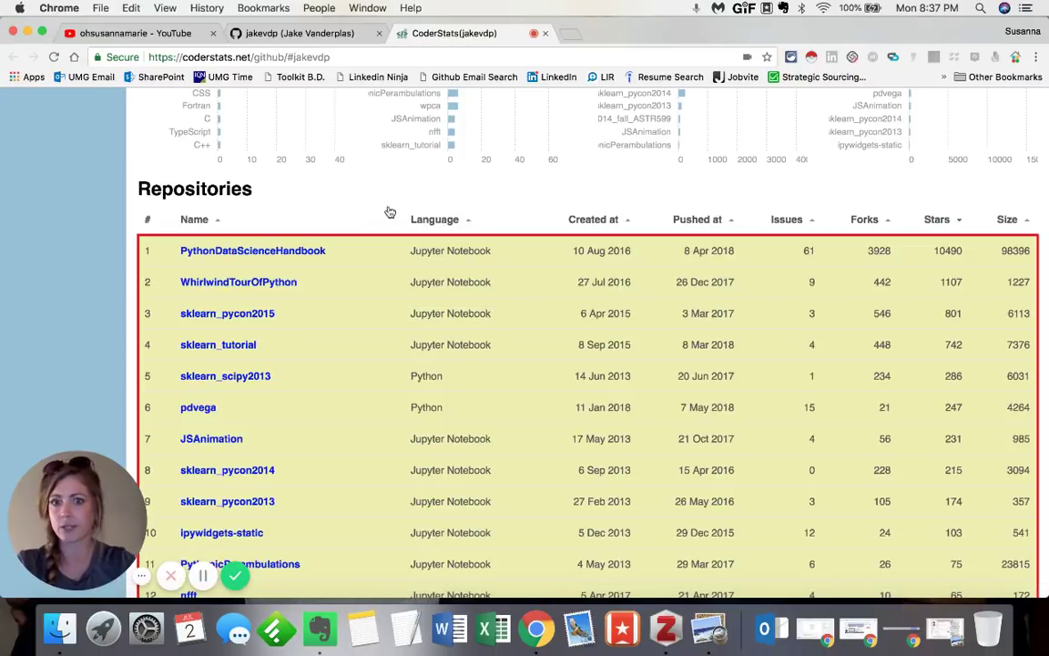
{"action": "scroll", "coordinate": [373, 212], "scroll_direction": "up", "scroll_amount": 15}
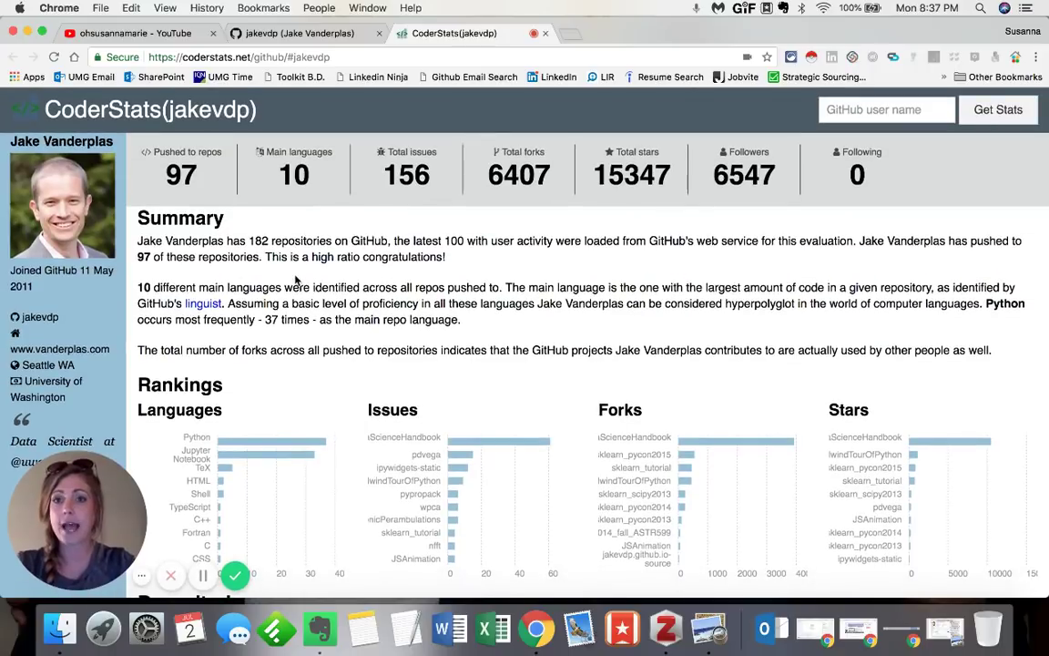
- Close the CoderStats tab and load gp.fedepot.com/profile/jakevdp from the 'fede' suggestion in a new tab
{"action": "key", "text": "super+w"}
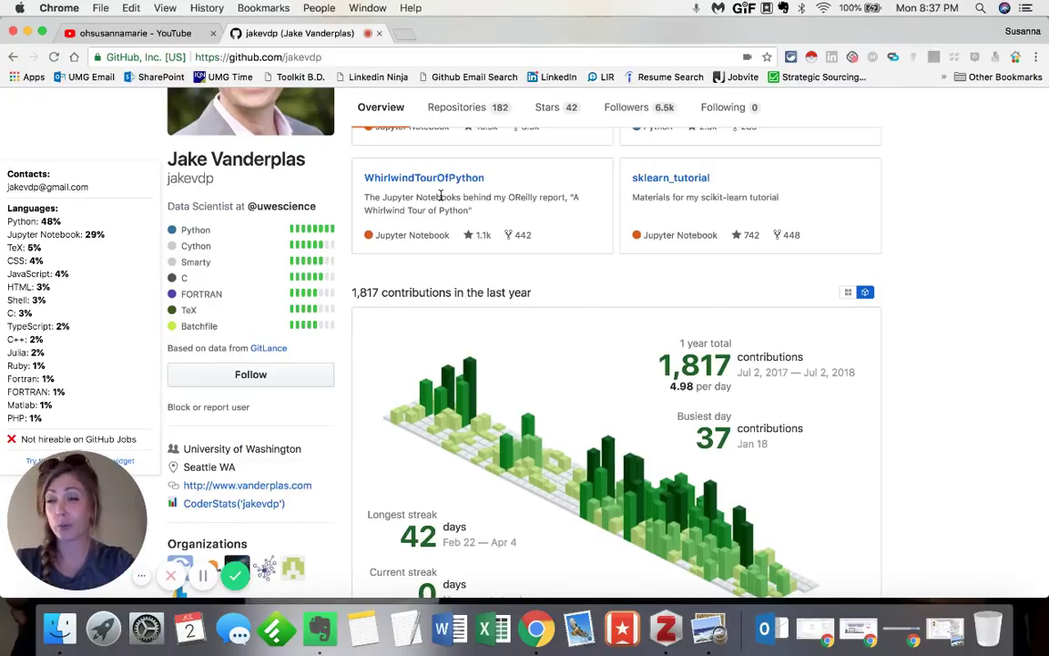
{"action": "key", "text": "ctrl+t"}
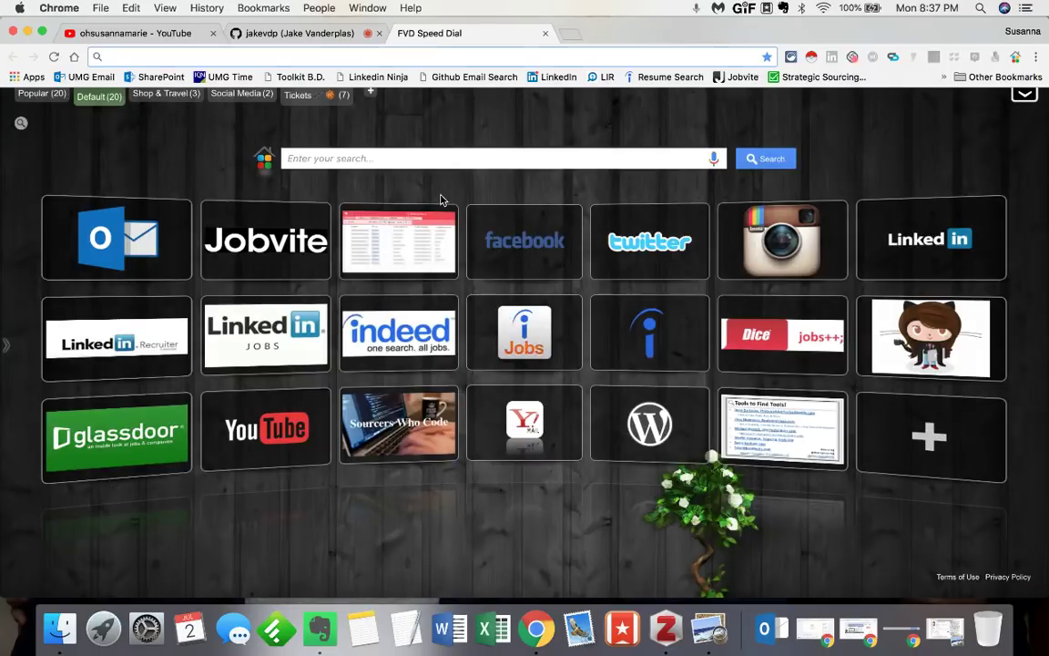
{"action": "type", "text": "fe"}
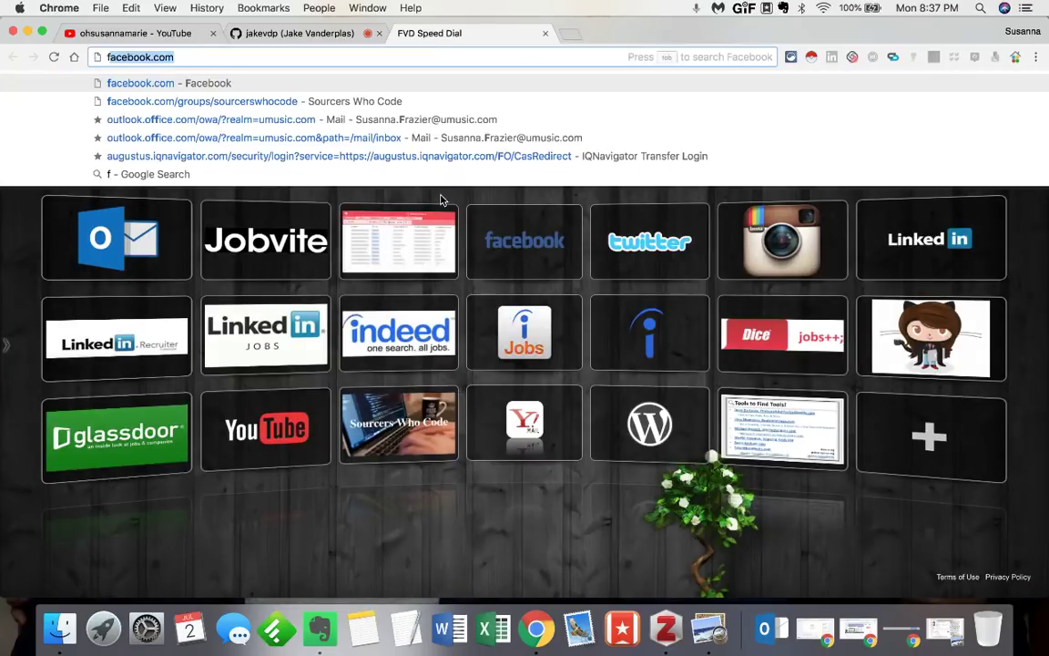
{"action": "type", "text": "de"}
{"action": "key", "text": "Down"}
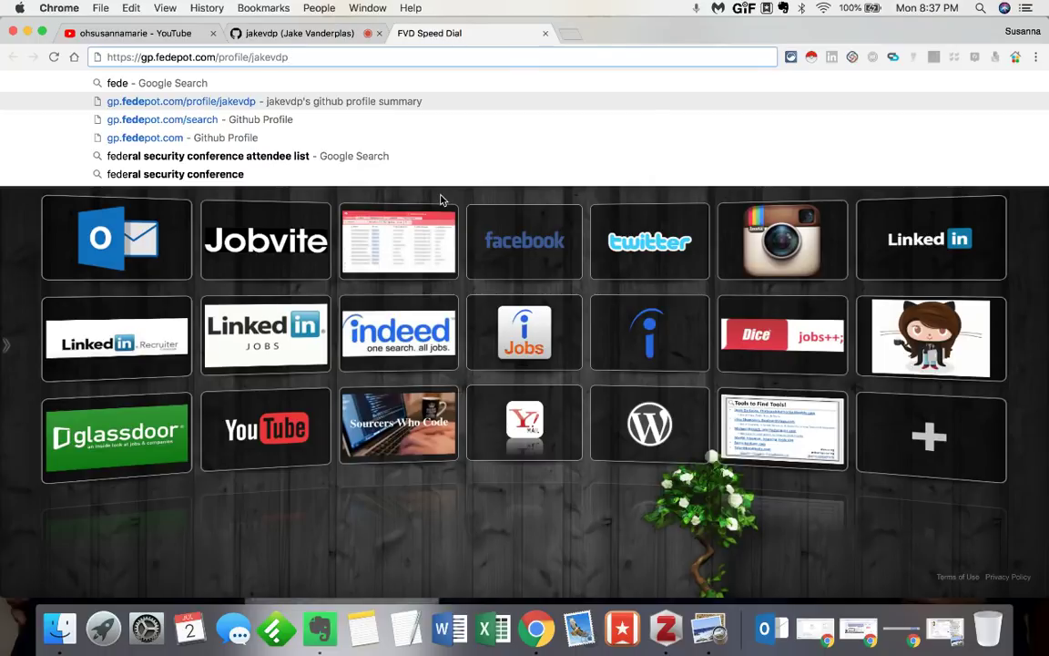
{"action": "key", "text": "Return"}
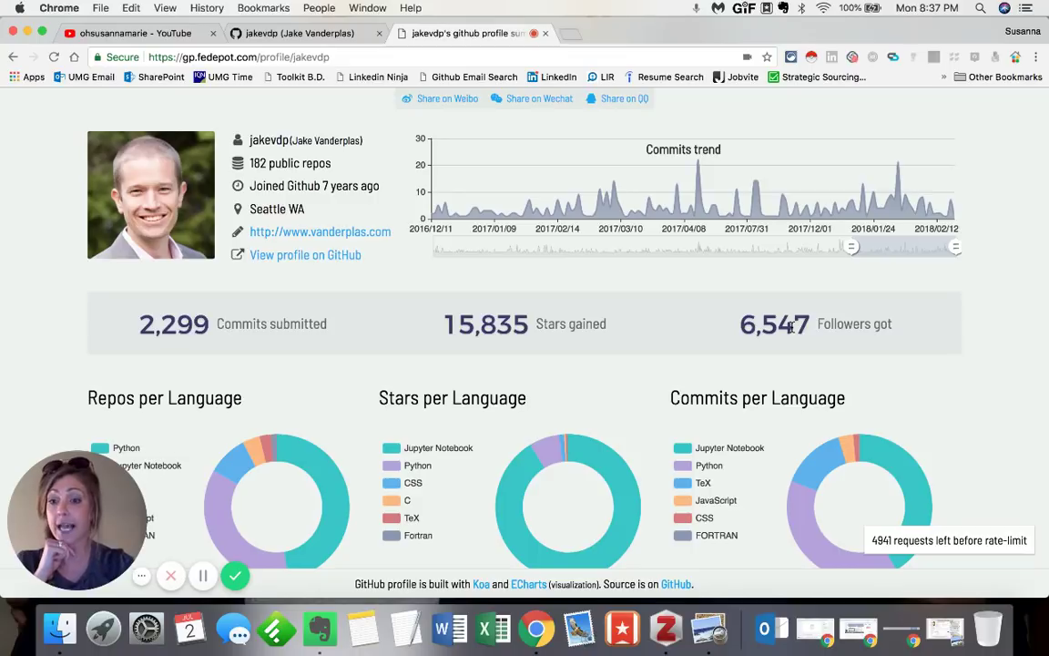
- Set the Commits trend range to span 2011 through December 2016, then scroll further down
{"action": "left_click_drag", "start_coordinate": [851, 247], "coordinate": [385, 244]}
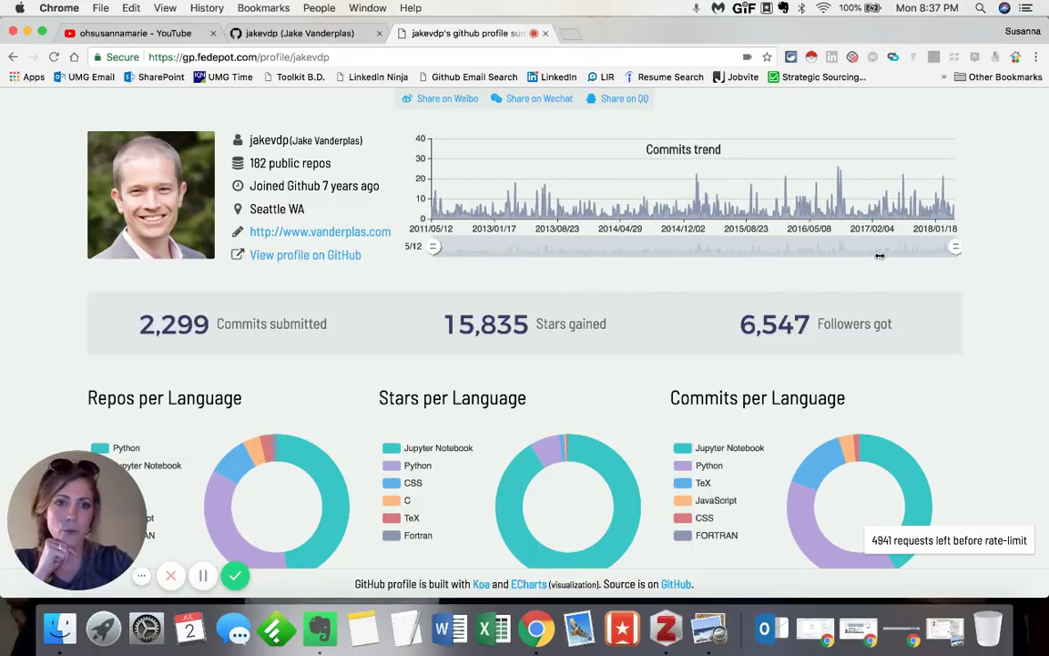
{"action": "left_click_drag", "start_coordinate": [956, 247], "coordinate": [869, 249]}
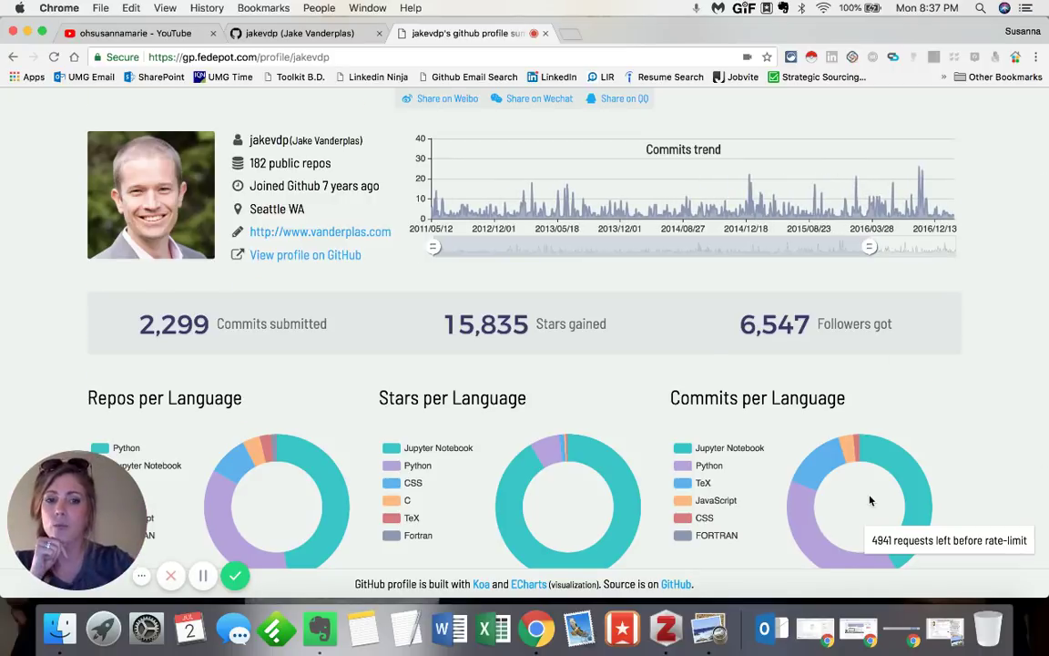
{"action": "scroll", "coordinate": [869, 499], "scroll_direction": "down", "scroll_amount": 5}
{"action": "scroll", "coordinate": [869, 499], "scroll_direction": "down", "scroll_amount": 2}
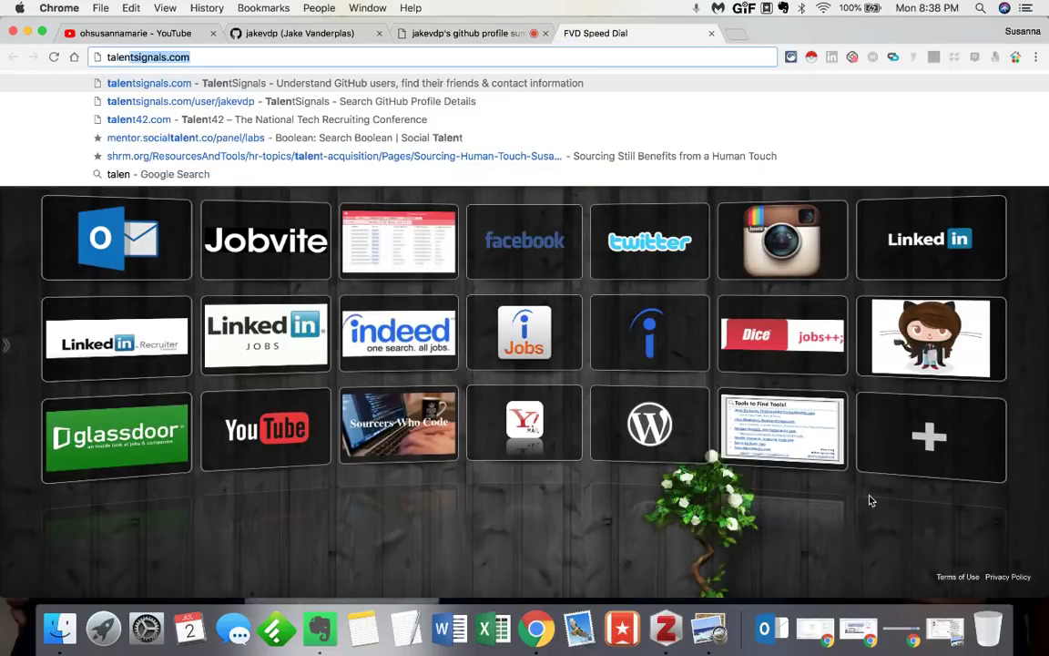
- Load the talentsignals.com/user/jakevdp profile from the address-bar suggestion
{"action": "key", "text": "Down"}
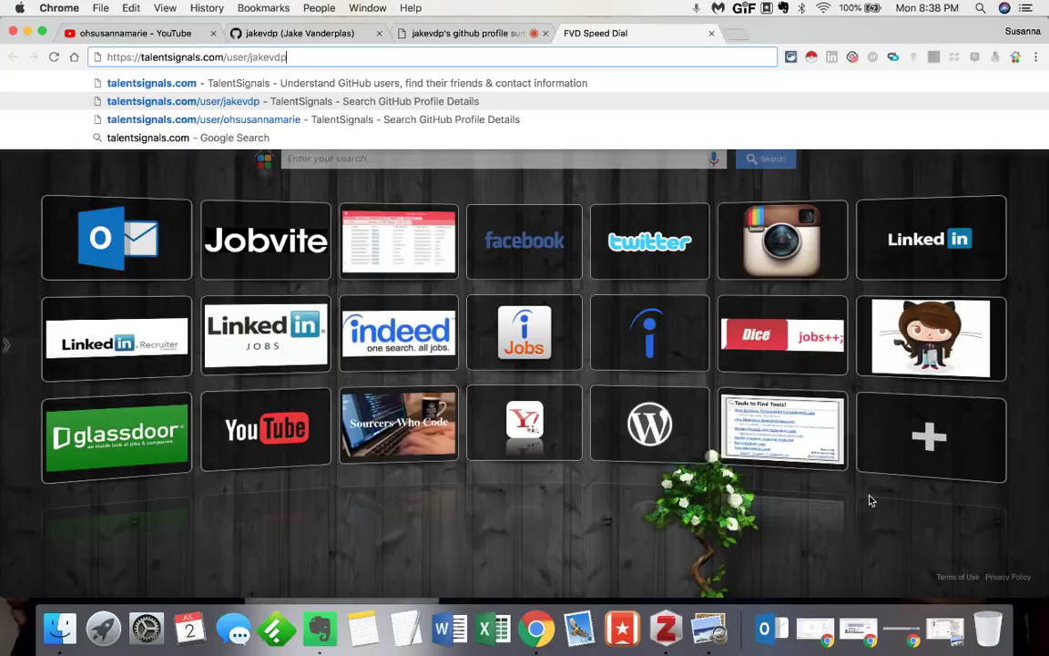
{"action": "key", "text": "Return"}
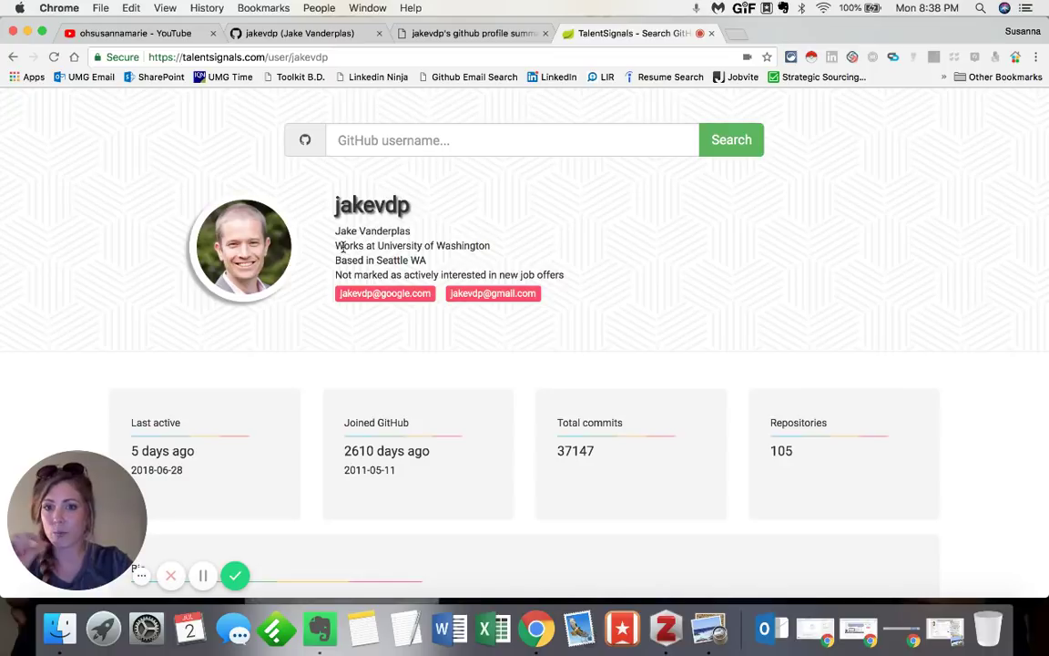
{"action": "scroll", "coordinate": [347, 246], "scroll_direction": "down", "scroll_amount": 1}
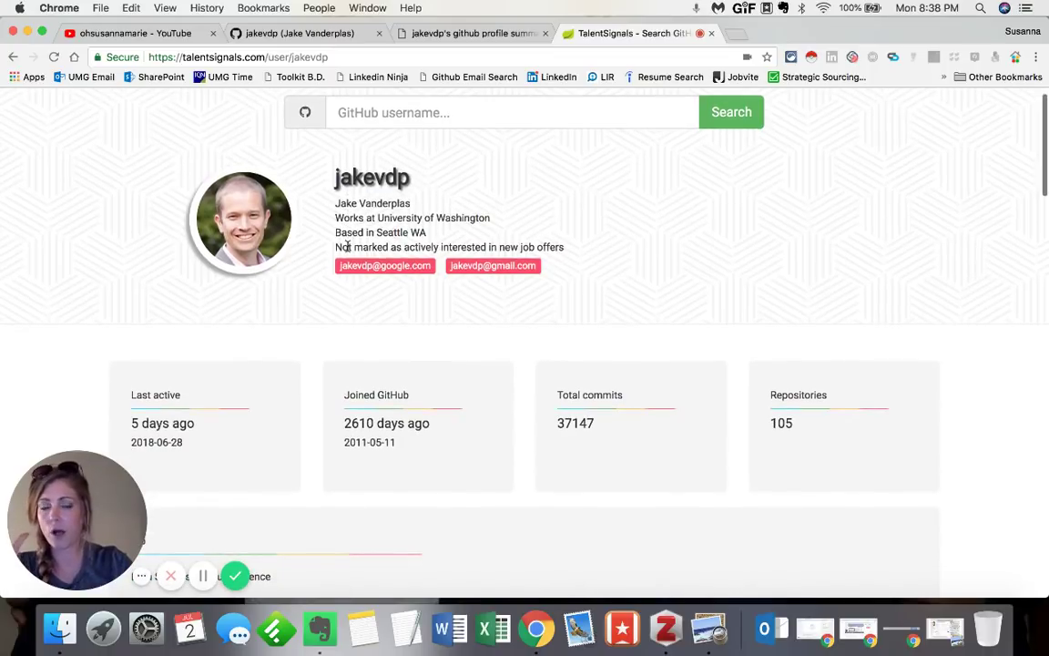
- Highlight the job-offer interest line and profile details, then scroll to the commits and repositories stats
{"action": "left_click_drag", "start_coordinate": [346, 247], "coordinate": [563, 250]}
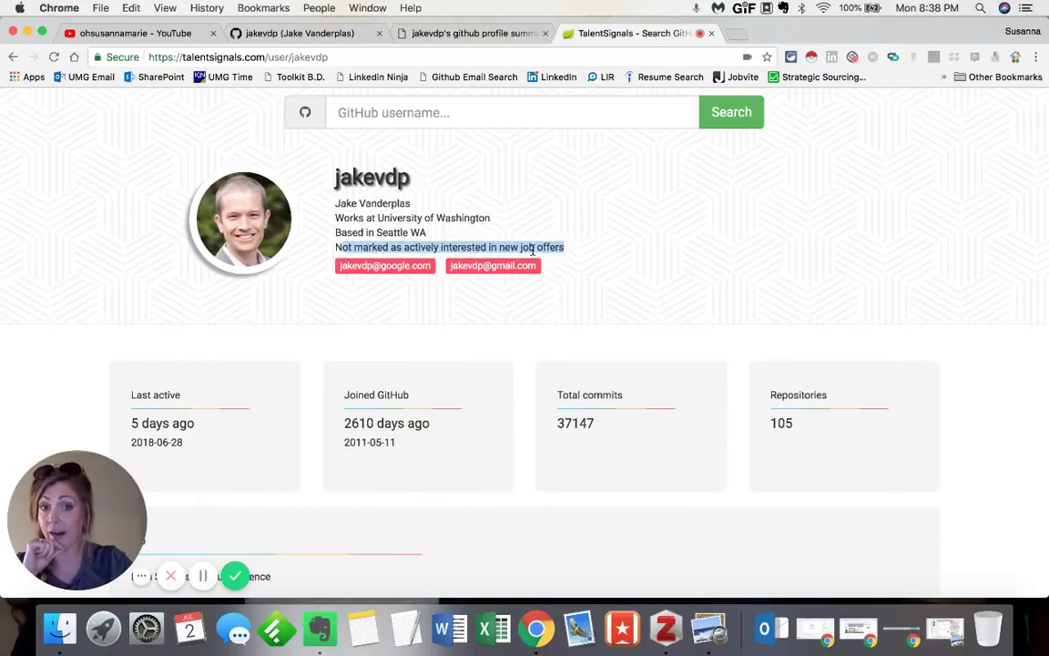
{"action": "triple_click", "coordinate": [533, 250]}
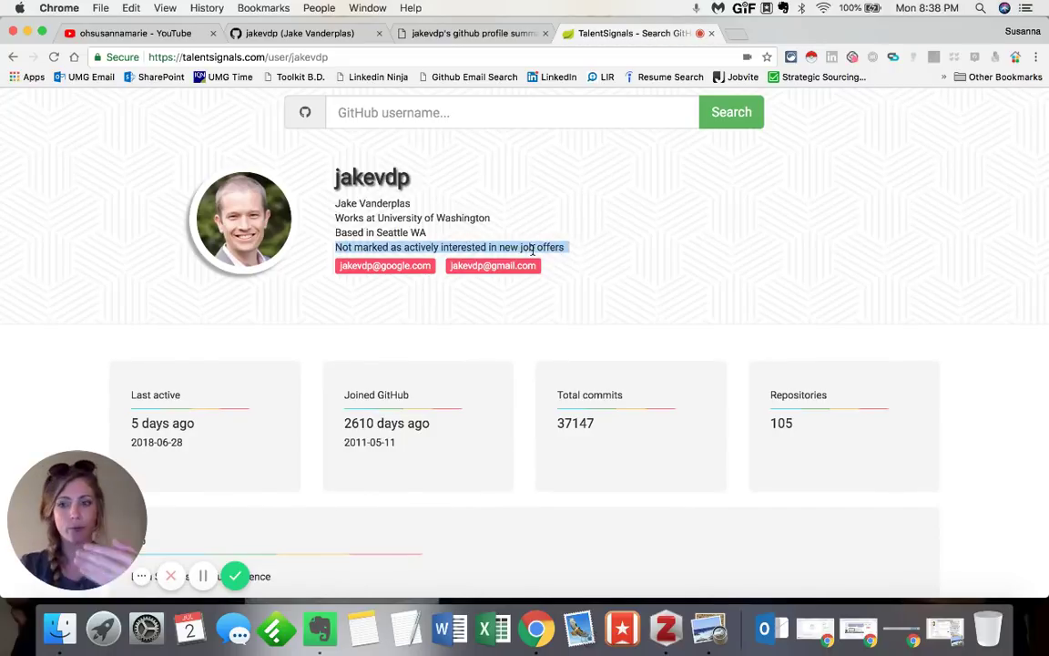
{"action": "left_click_drag", "start_coordinate": [328, 168], "coordinate": [565, 276]}
{"action": "left_click", "coordinate": [568, 277]}
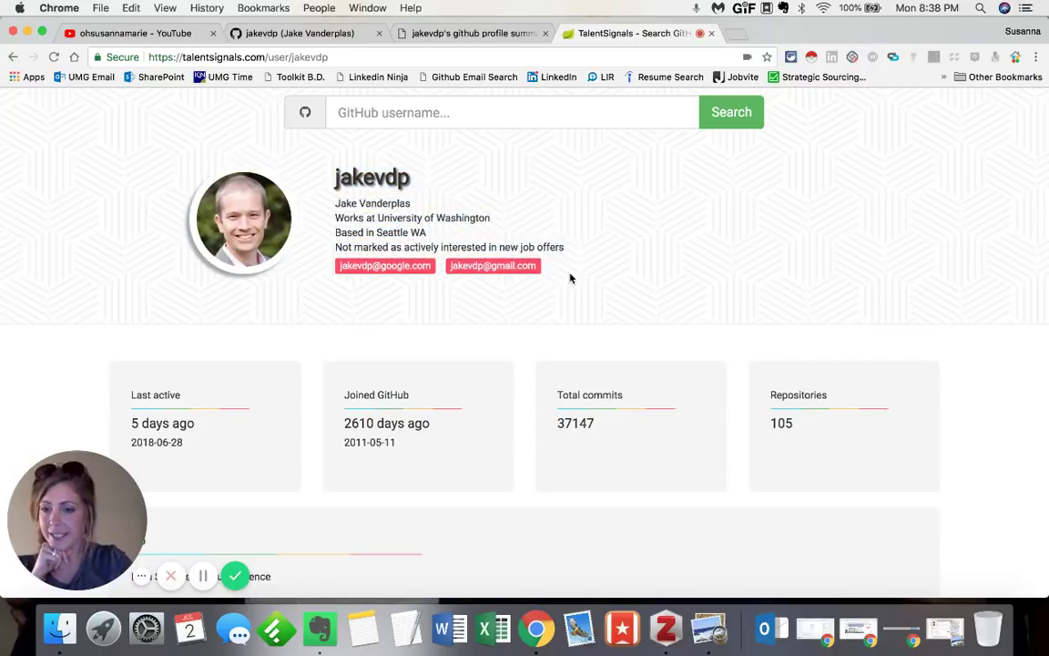
{"action": "scroll", "coordinate": [570, 277], "scroll_direction": "down", "scroll_amount": 5}
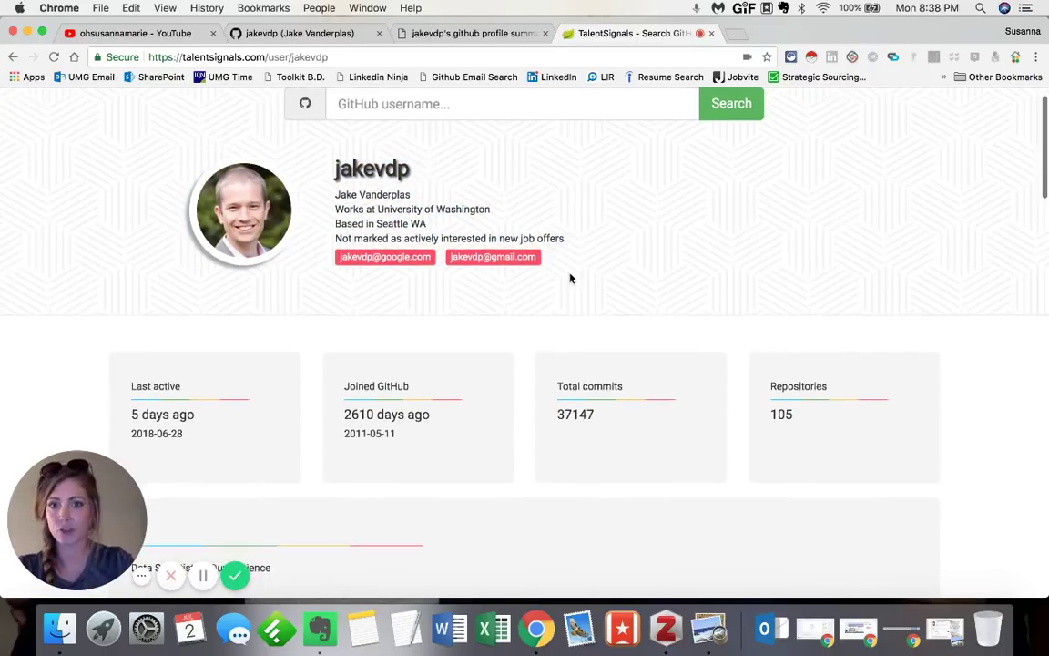
{"action": "scroll", "coordinate": [570, 277], "scroll_direction": "down", "scroll_amount": 2}
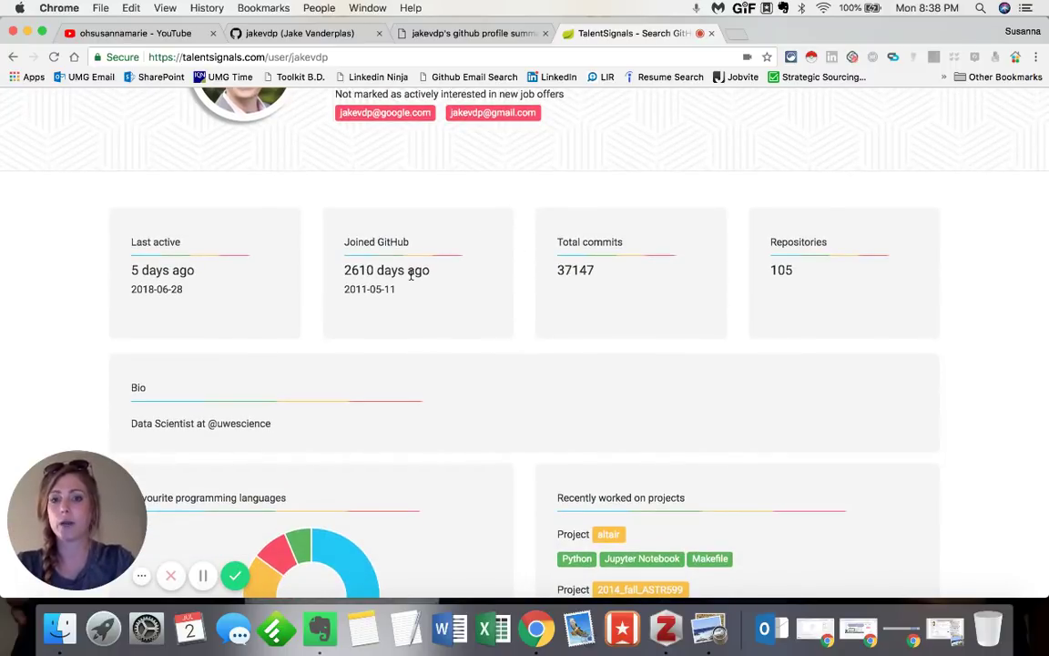
- Scroll through the languages chart, recent projects and Recent collaborators sections of jakevdp's profile
{"action": "scroll", "coordinate": [470, 355], "scroll_direction": "down", "scroll_amount": 8}
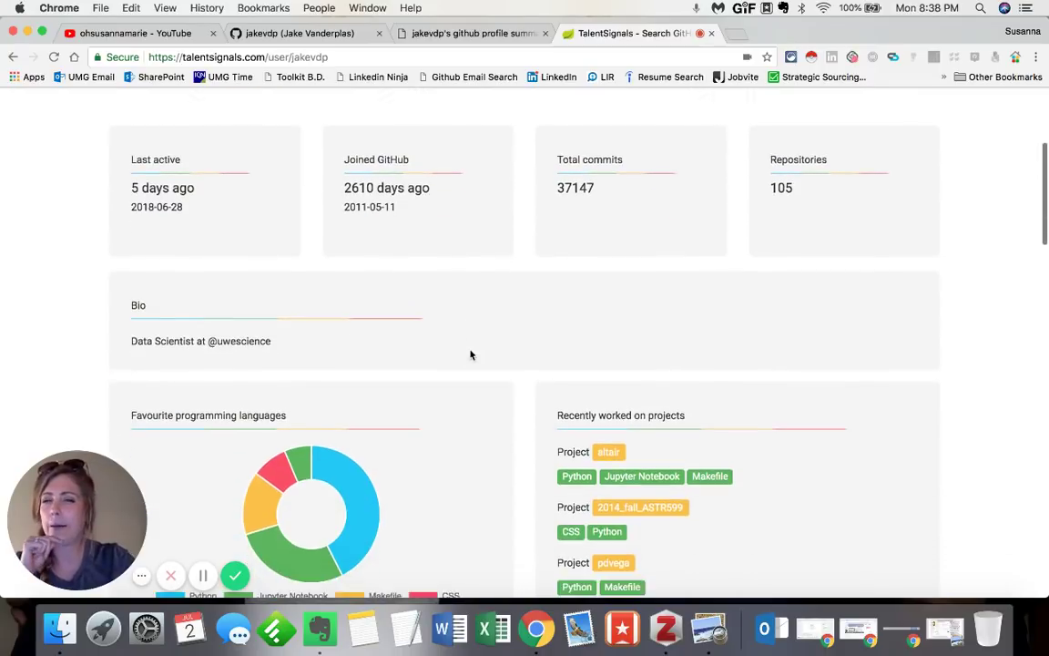
{"action": "scroll", "coordinate": [471, 355], "scroll_direction": "down", "scroll_amount": 6}
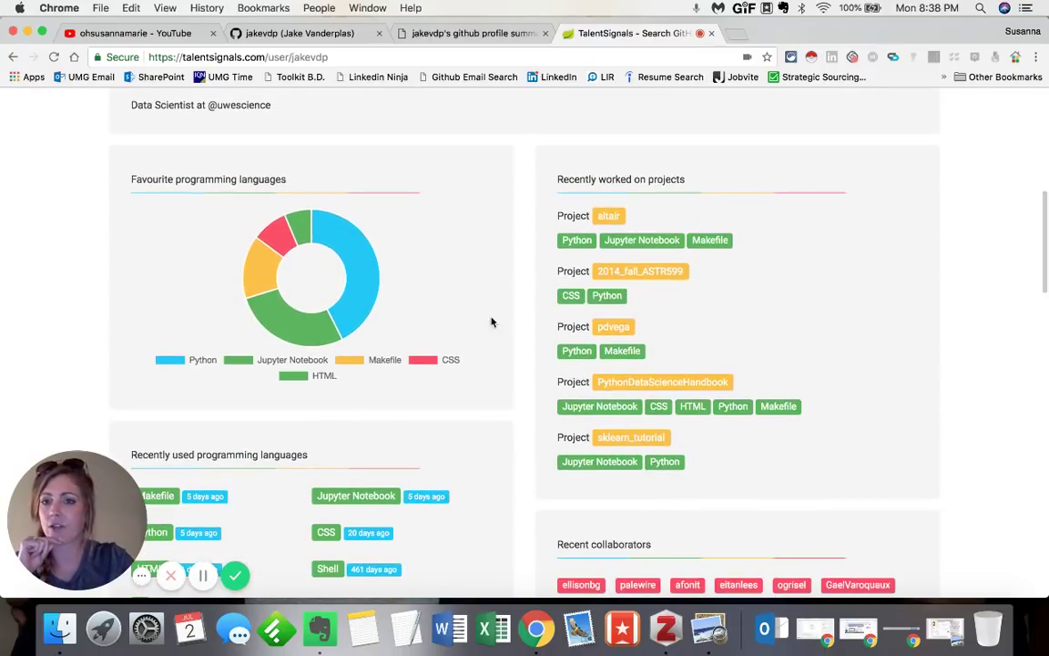
{"action": "mouse_move", "coordinate": [362, 305]}
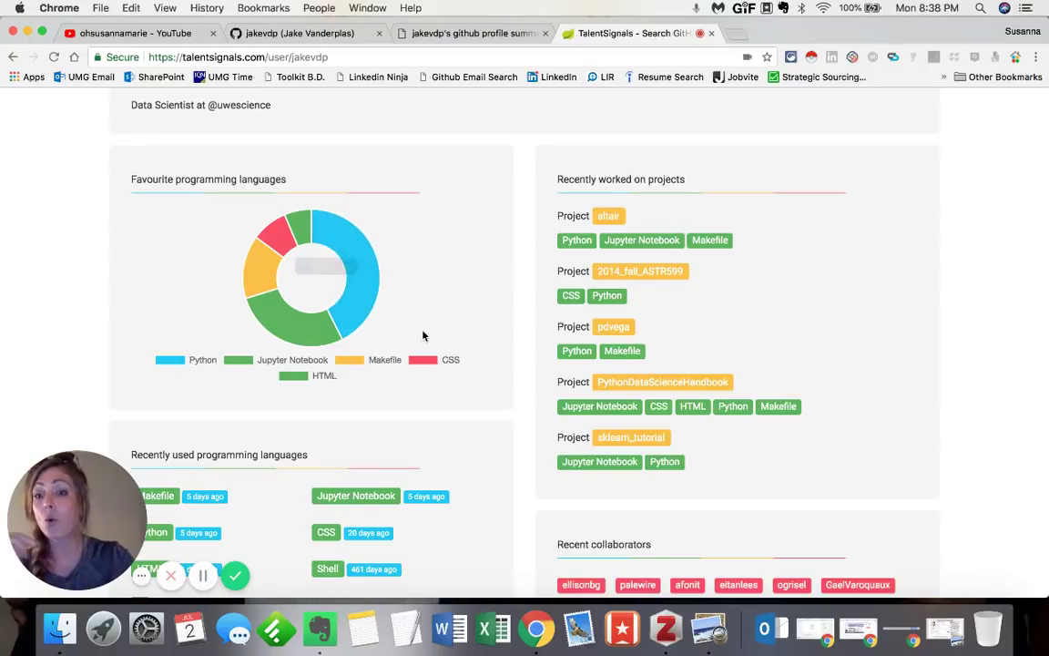
{"action": "scroll", "coordinate": [425, 341], "scroll_direction": "down", "scroll_amount": 2}
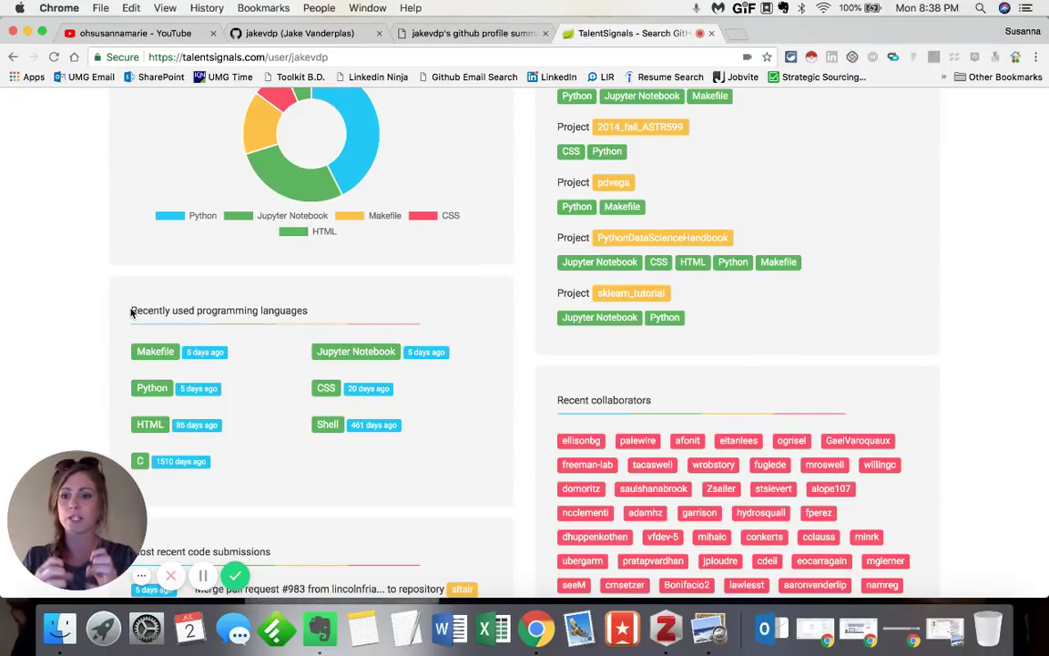
{"action": "scroll", "coordinate": [129, 312], "scroll_direction": "up", "scroll_amount": 2}
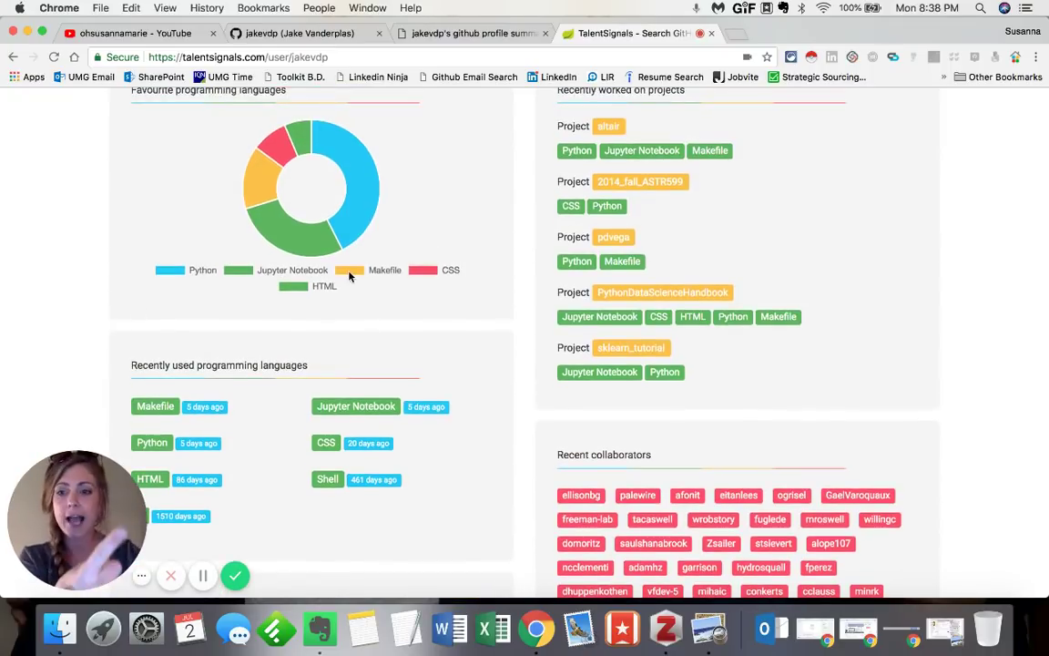
{"action": "scroll", "coordinate": [642, 200], "scroll_direction": "up", "scroll_amount": 1}
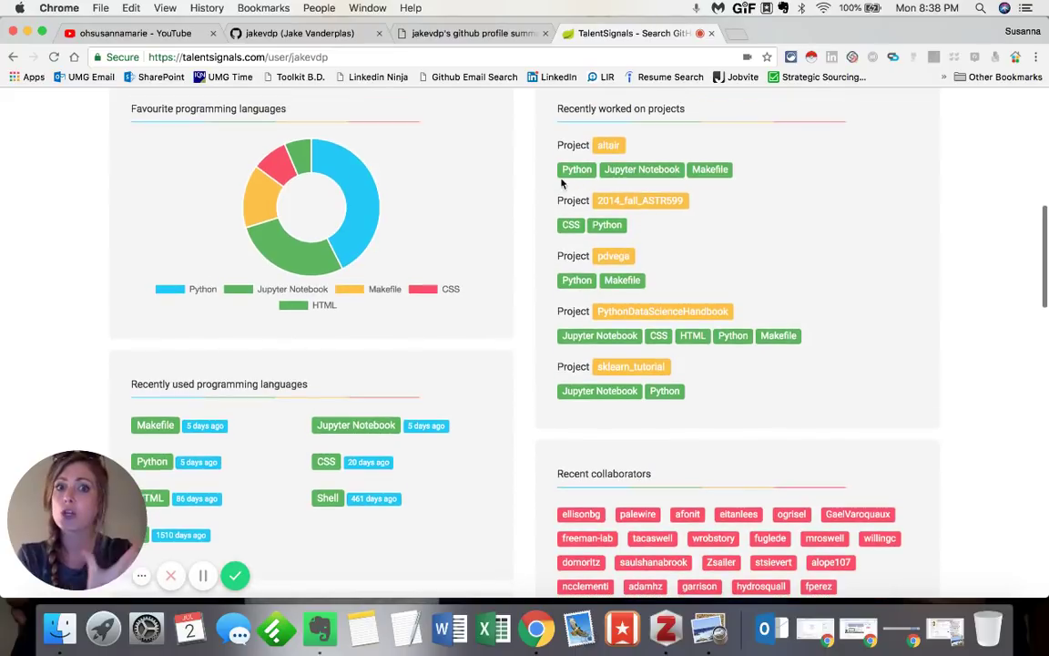
{"action": "scroll", "coordinate": [736, 217], "scroll_direction": "down", "scroll_amount": 4}
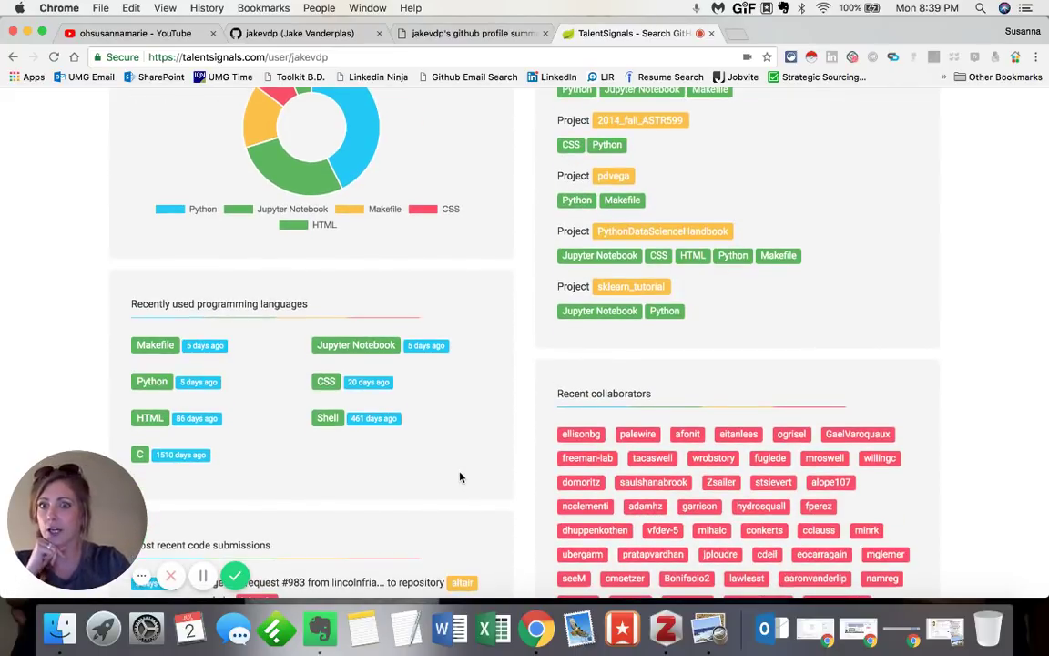
{"action": "scroll", "coordinate": [460, 476], "scroll_direction": "down", "scroll_amount": 2}
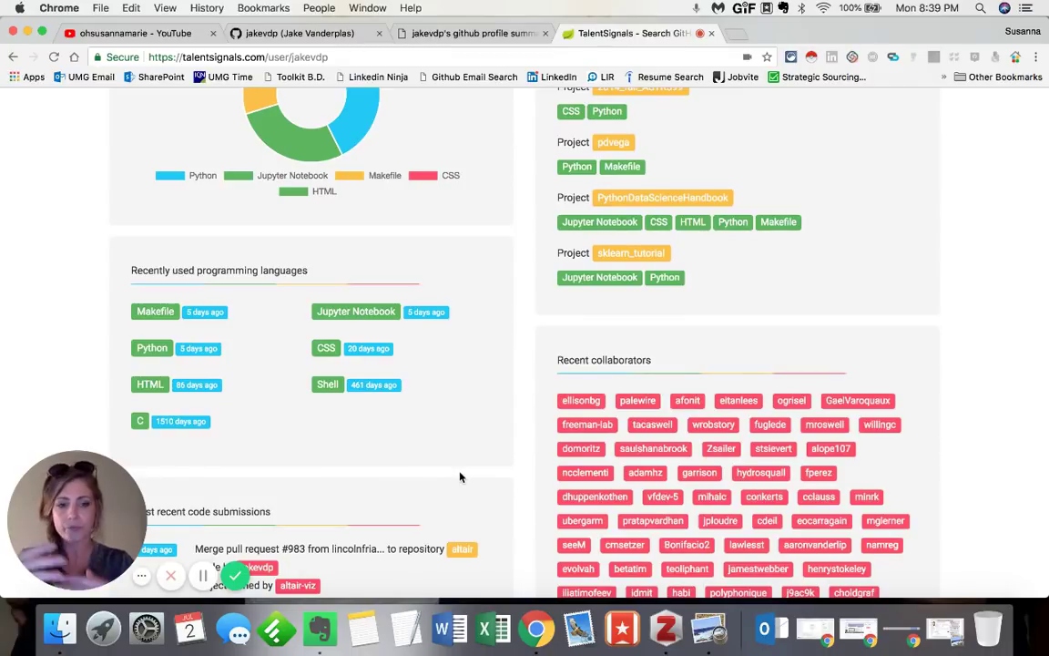
{"action": "left_click", "coordinate": [307, 33]}
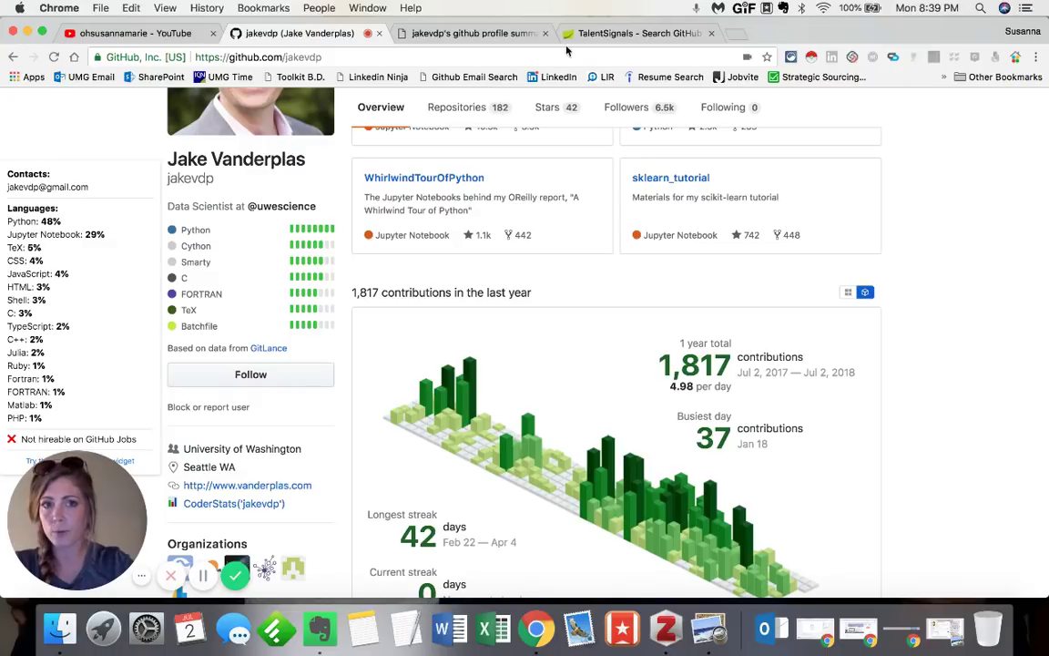
{"action": "left_click", "coordinate": [626, 33]}
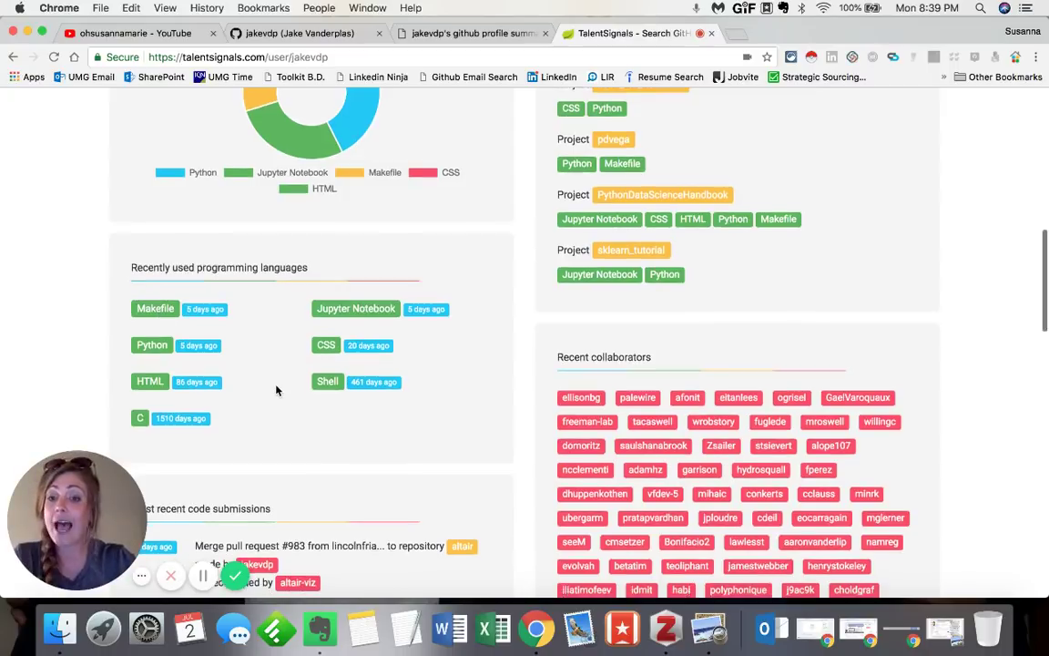
- Highlight the Recent collaborators heading, then scroll to the recent altair code submissions and owned projects
{"action": "scroll", "coordinate": [277, 389], "scroll_direction": "down", "scroll_amount": 5}
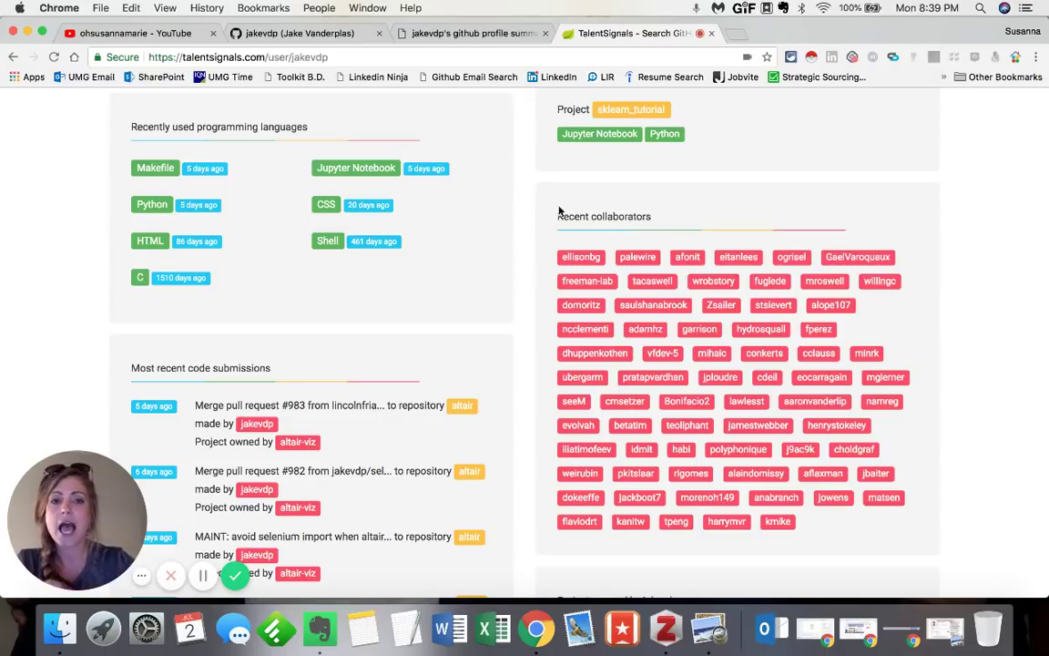
{"action": "left_click_drag", "start_coordinate": [554, 216], "coordinate": [762, 478]}
{"action": "left_click", "coordinate": [762, 478]}
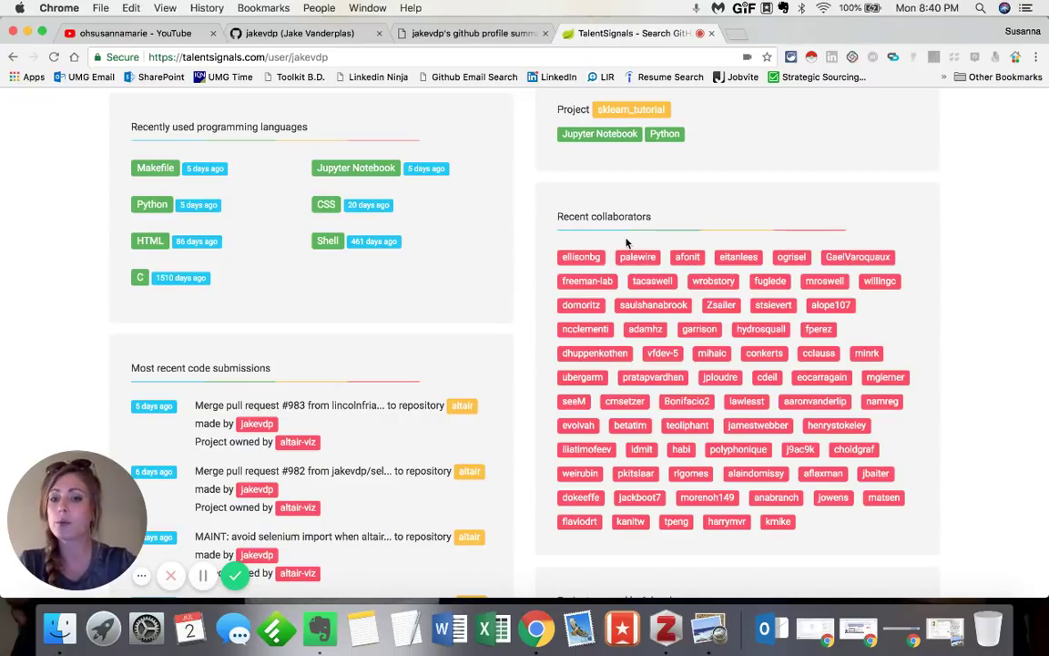
{"action": "scroll", "coordinate": [626, 243], "scroll_direction": "down", "scroll_amount": 2}
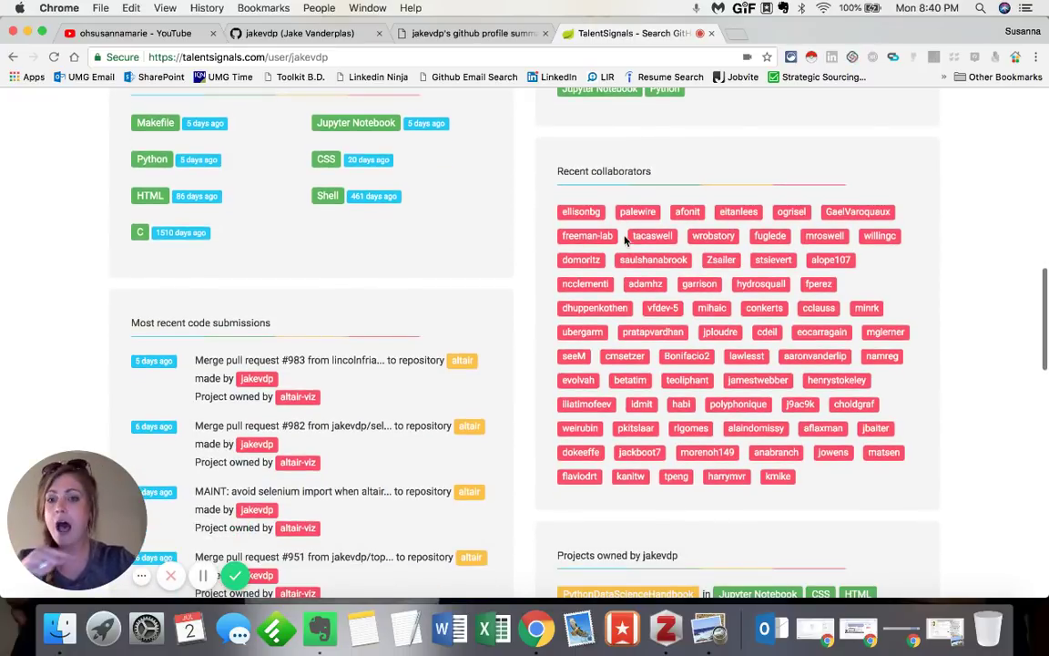
{"action": "scroll", "coordinate": [280, 434], "scroll_direction": "down", "scroll_amount": 4}
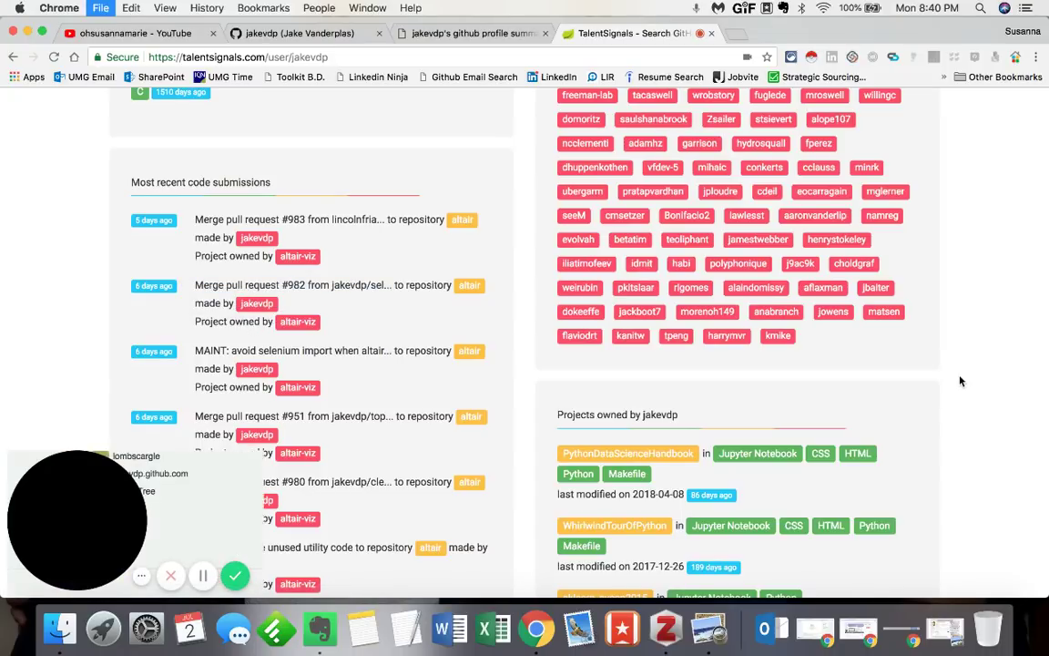
- Close the TalentSignals and profile summary tabs and return to the top of the developer's GitHub profile
{"action": "key", "text": "super+w"}
{"action": "key", "text": "super+w"}
{"action": "scroll", "coordinate": [960, 380], "scroll_direction": "up", "scroll_amount": 5}
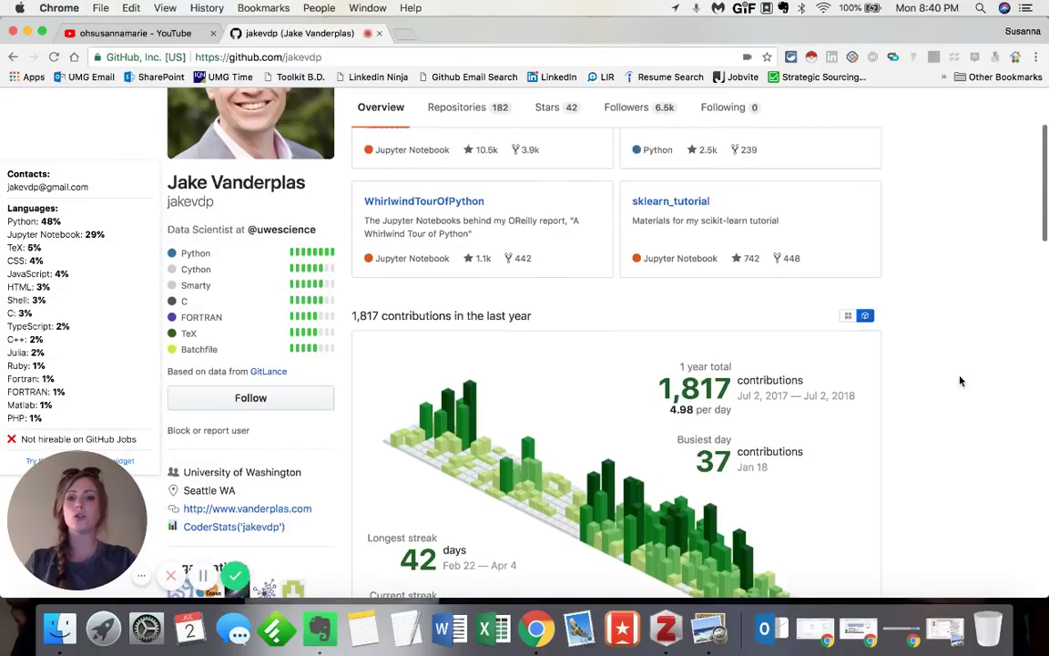